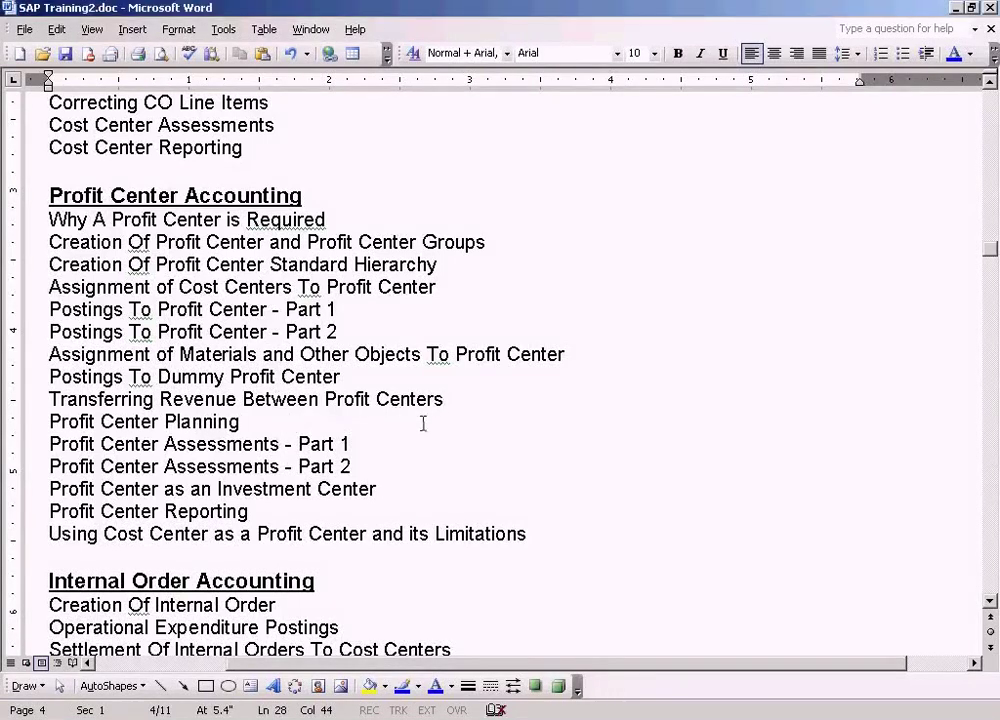
Step: Compare the wording of the profit center revenue transfer topic with the cost center transfer topic in the training outline
{"action": "key", "text": "Home"}
{"action": "key", "text": "shift+Down"}
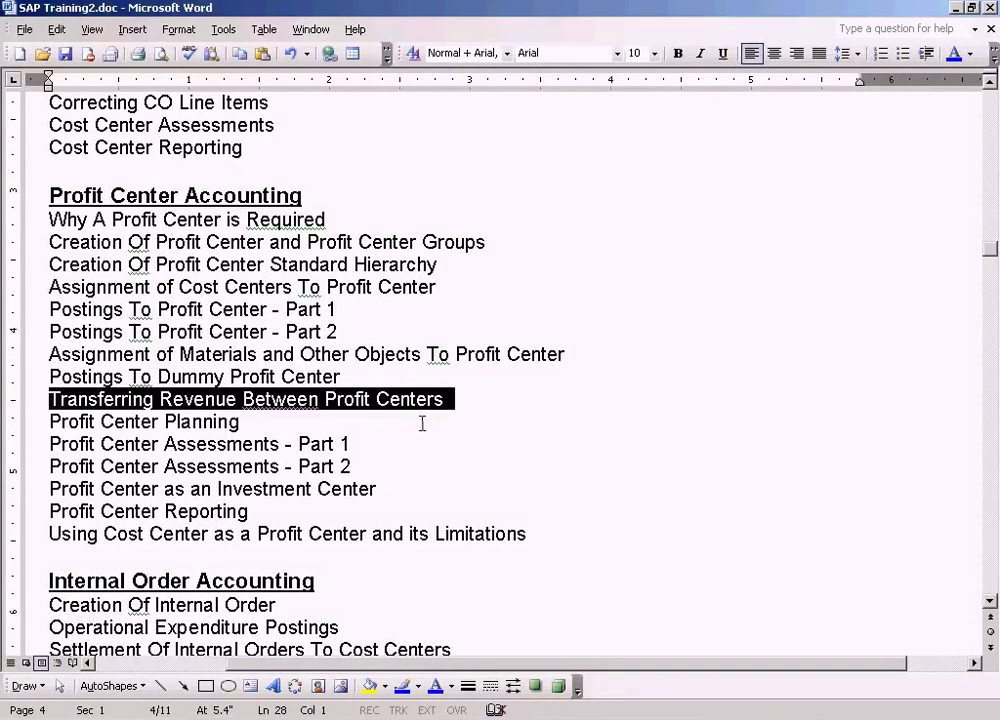
{"action": "scroll", "coordinate": [422, 423], "scroll_direction": "up", "scroll_amount": 3}
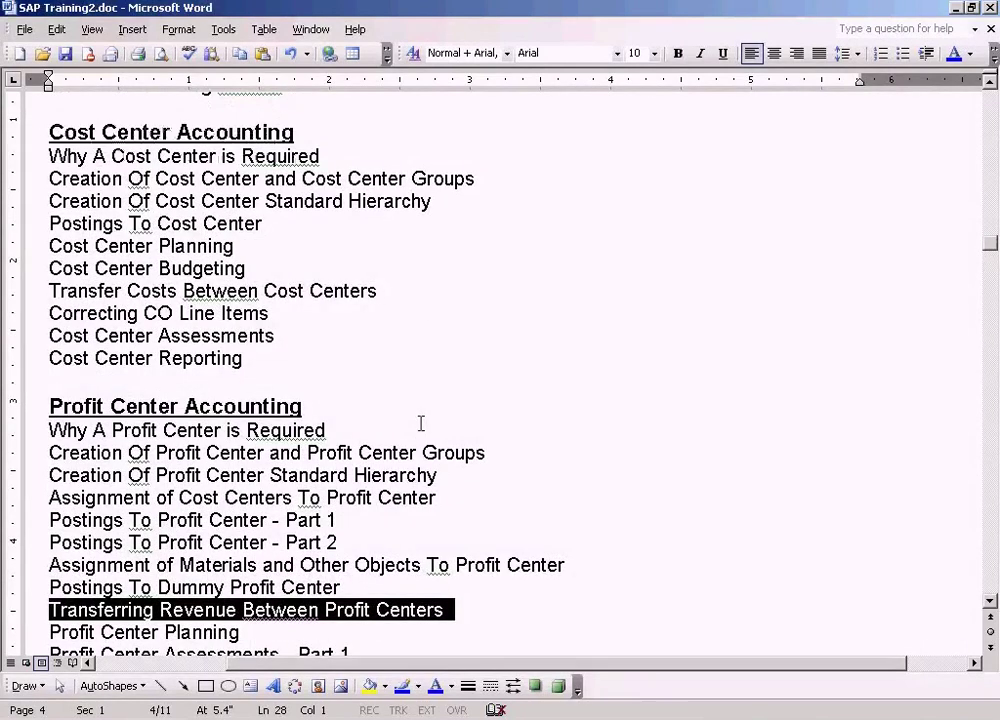
{"action": "left_click", "coordinate": [215, 290]}
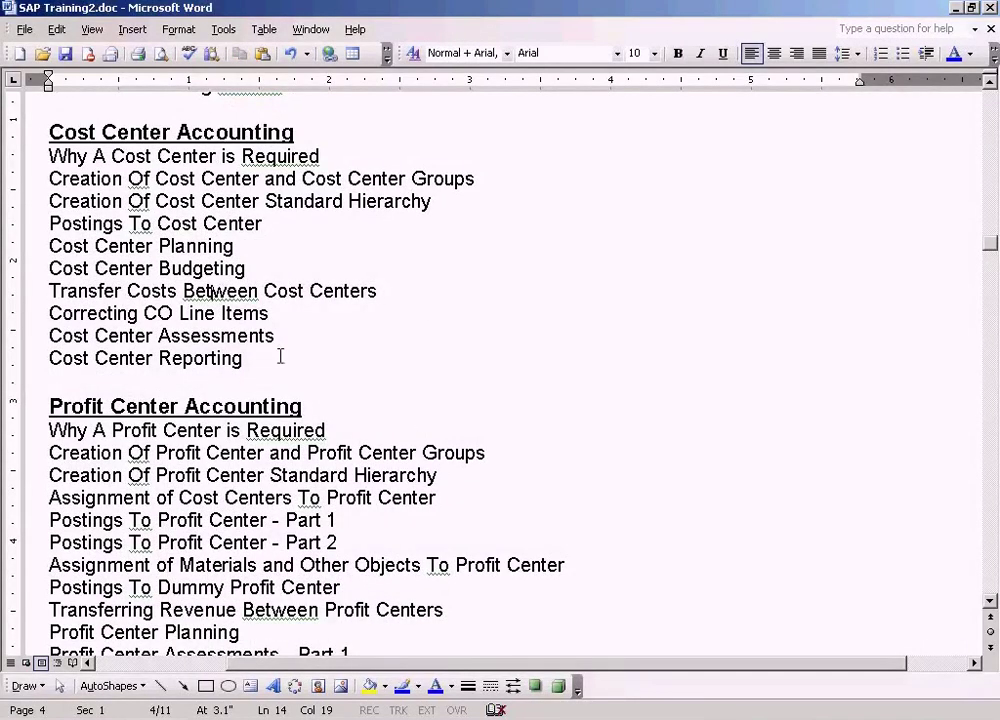
{"action": "key", "text": "shift+Down"}
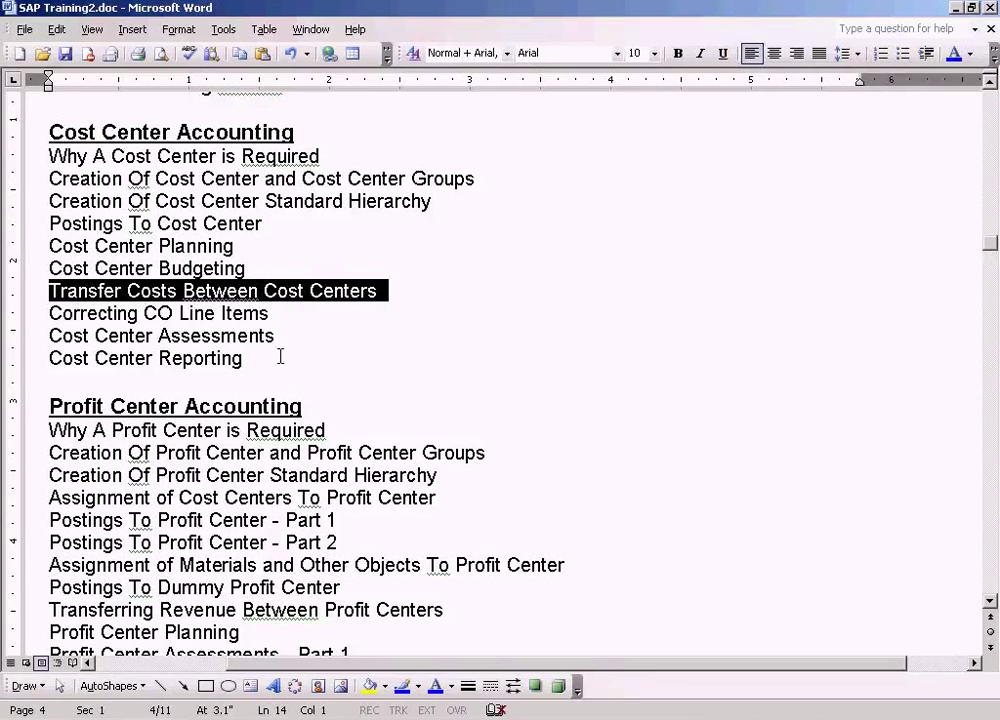
{"action": "scroll", "coordinate": [283, 452], "scroll_direction": "down", "scroll_amount": 1}
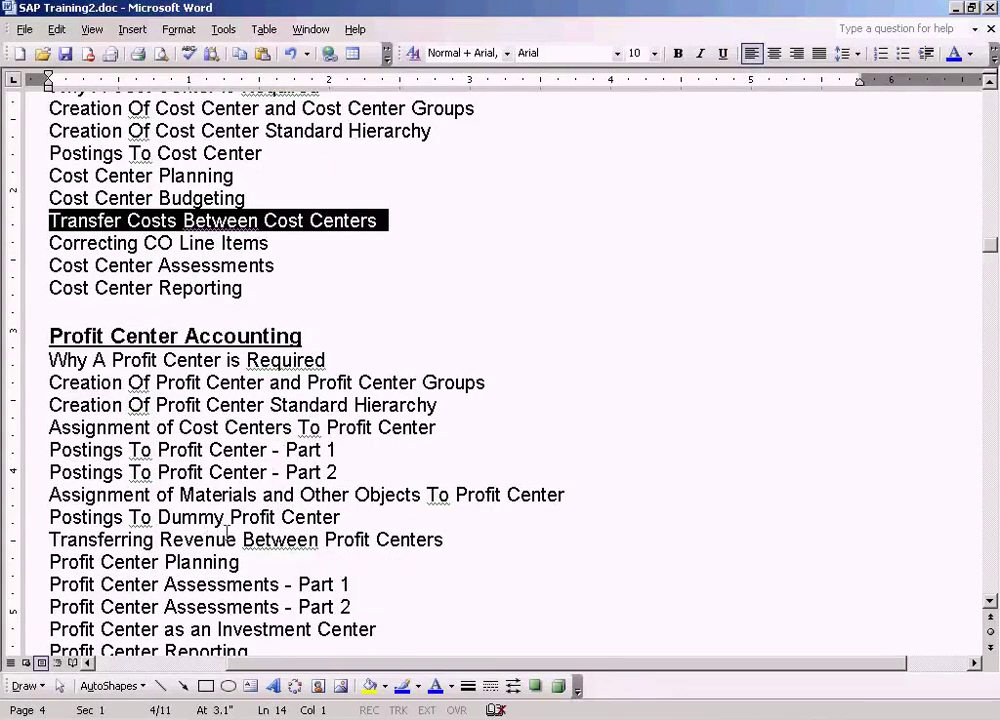
Step: Reword the topic under Profit Center Accounting to "Transfer Revenue Between Profit Centers"
{"action": "left_click", "coordinate": [192, 540]}
{"action": "left_click", "coordinate": [152, 540]}
{"action": "key", "text": "BackSpace"}
{"action": "key", "text": "BackSpace"}
{"action": "key", "text": "BackSpace"}
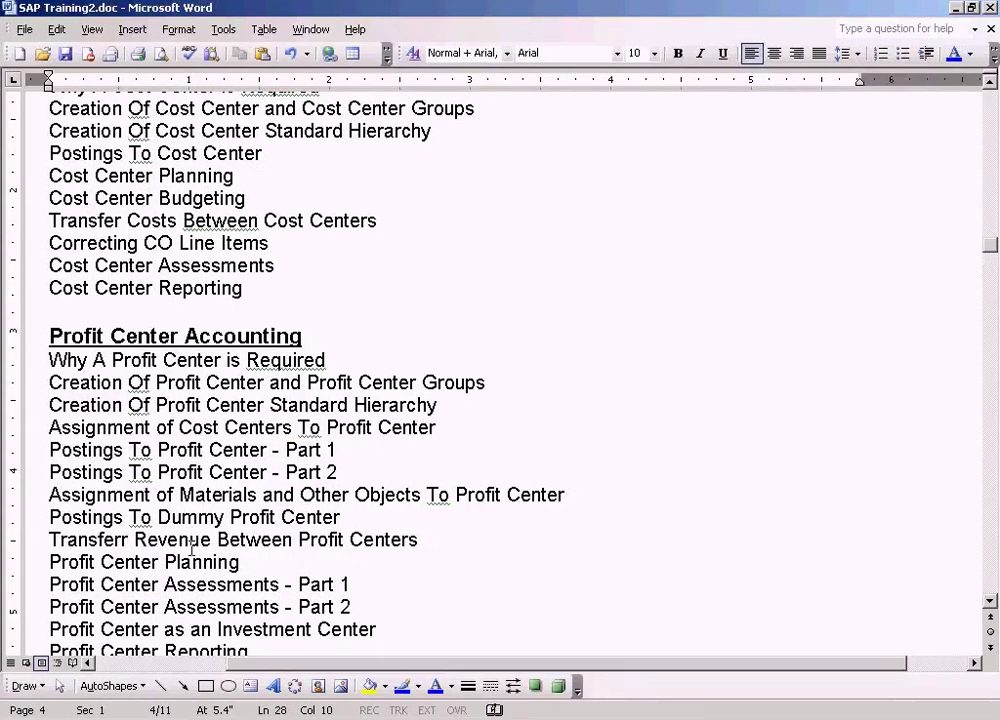
{"action": "key", "text": "BackSpace"}
{"action": "key", "text": "BackSpace"}
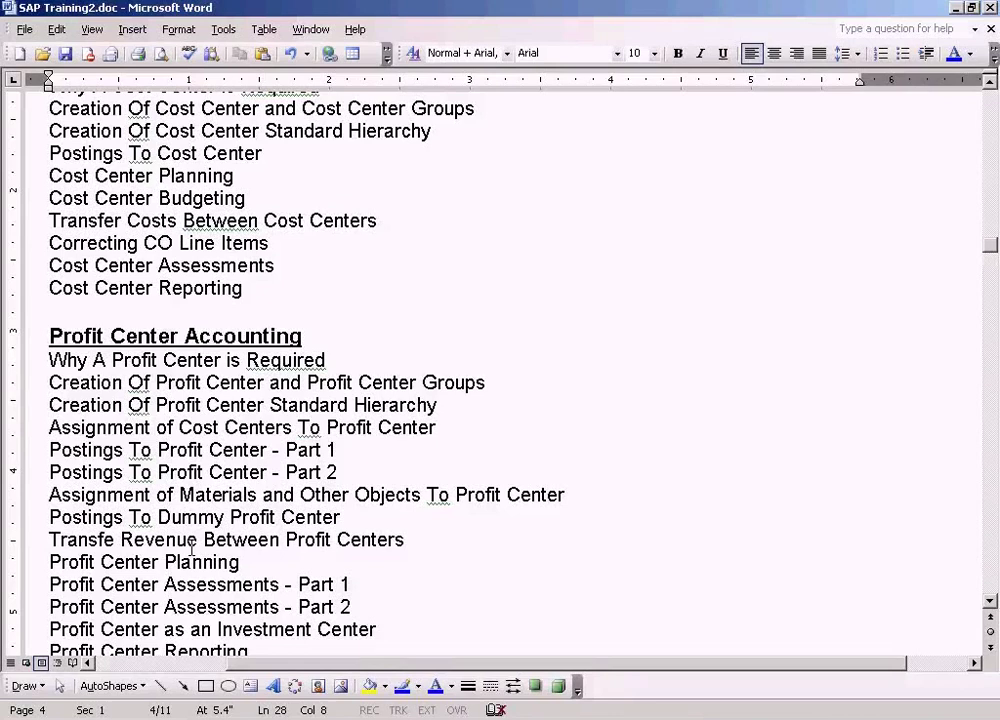
{"action": "type", "text": "r"}
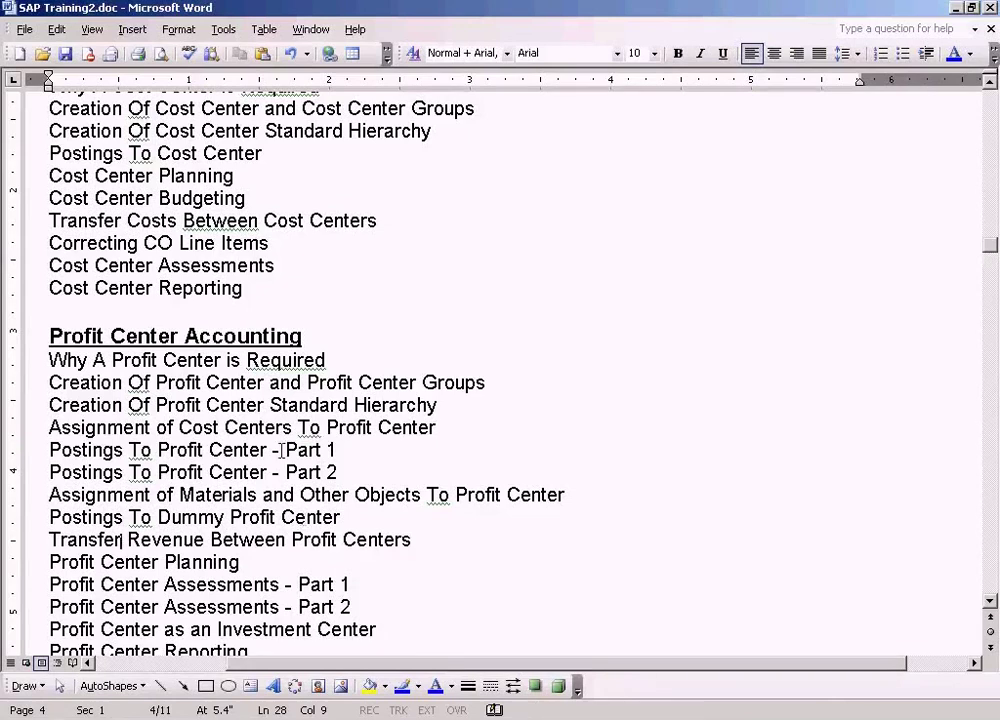
{"action": "left_click", "coordinate": [297, 220]}
{"action": "left_click", "coordinate": [295, 541]}
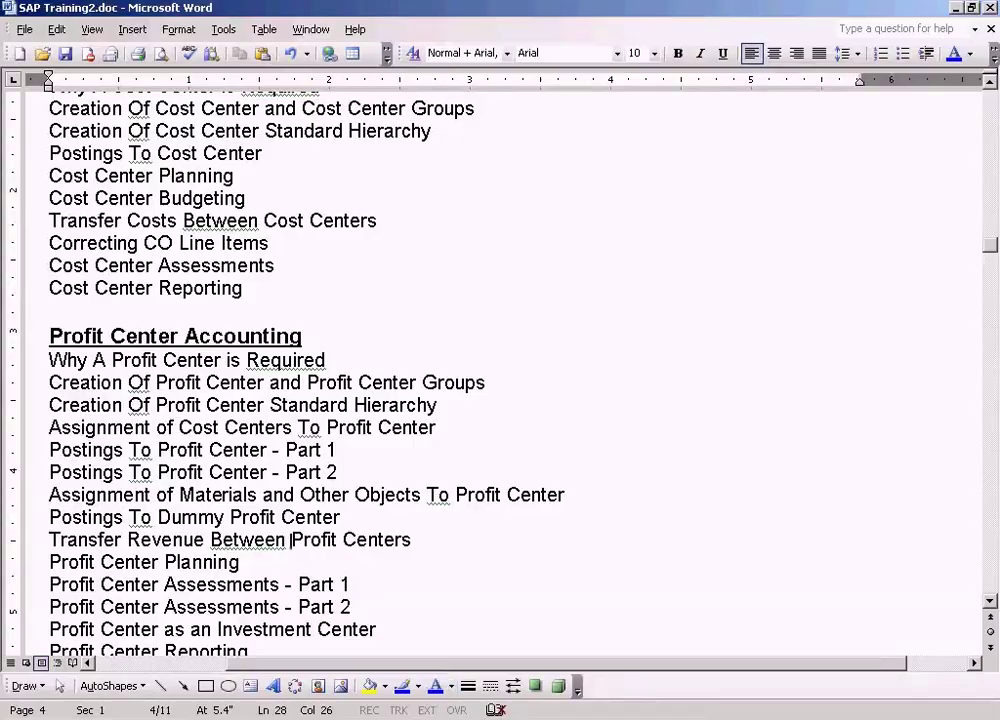
Step: Switch to SAP and open the actual line items report among the Profit Center Accounting line item reports
{"action": "left_click", "coordinate": [440, 718]}
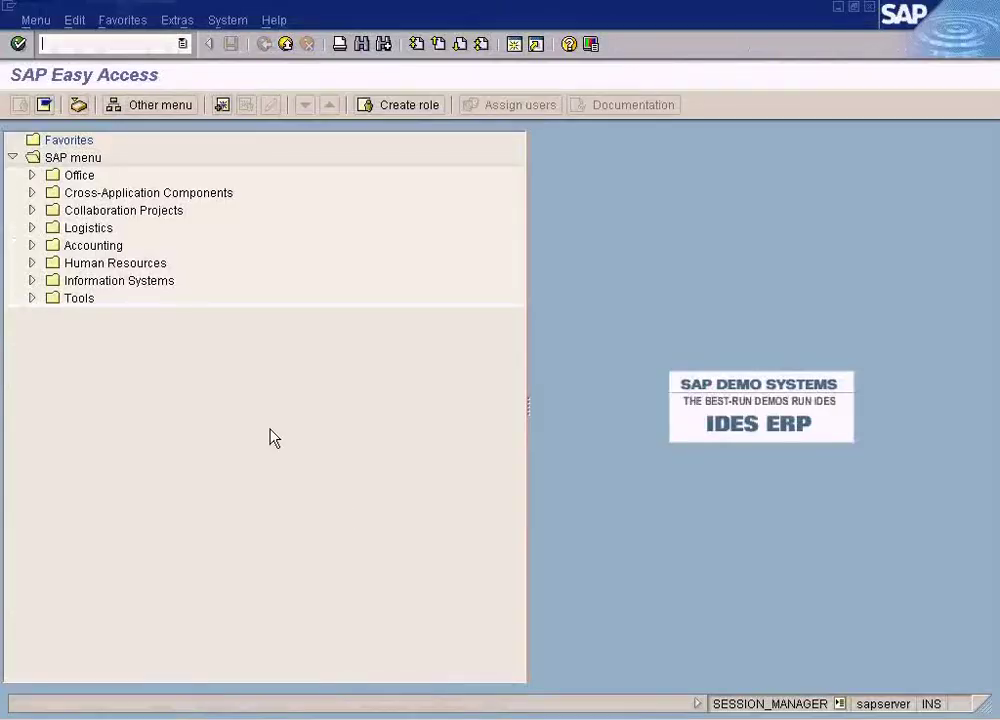
{"action": "left_click", "coordinate": [31, 246]}
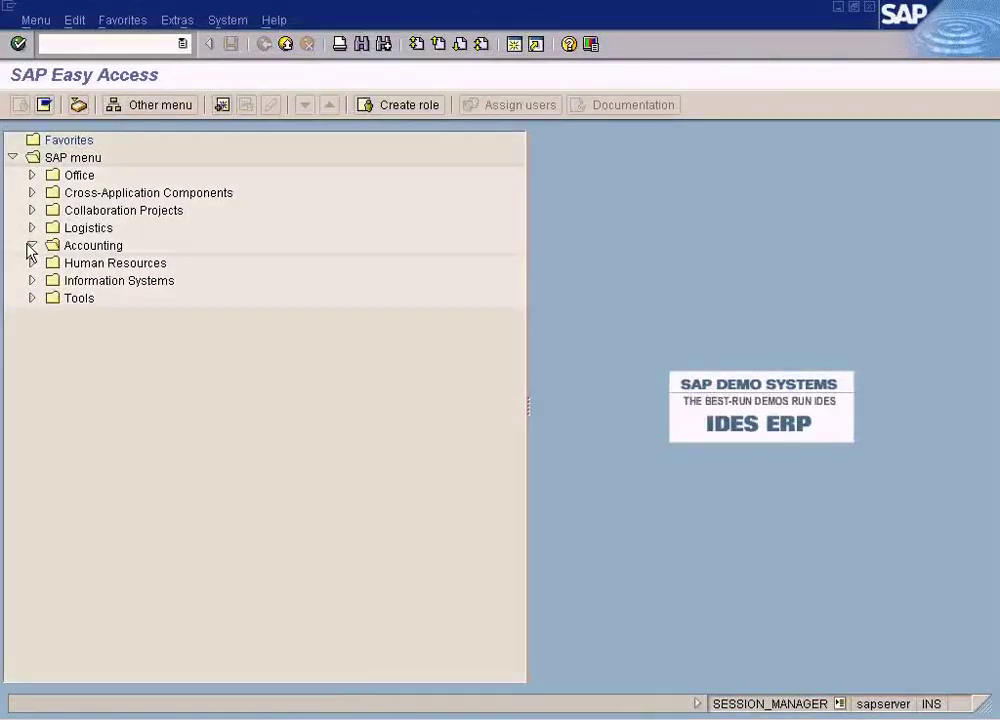
{"action": "left_click", "coordinate": [52, 298]}
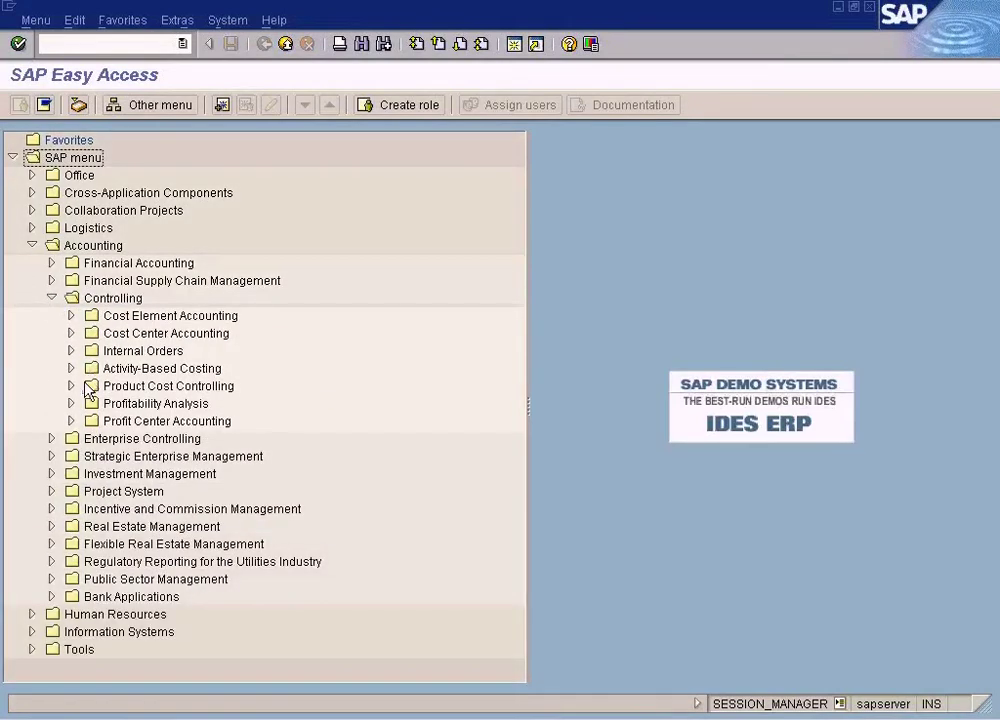
{"action": "left_click", "coordinate": [71, 421]}
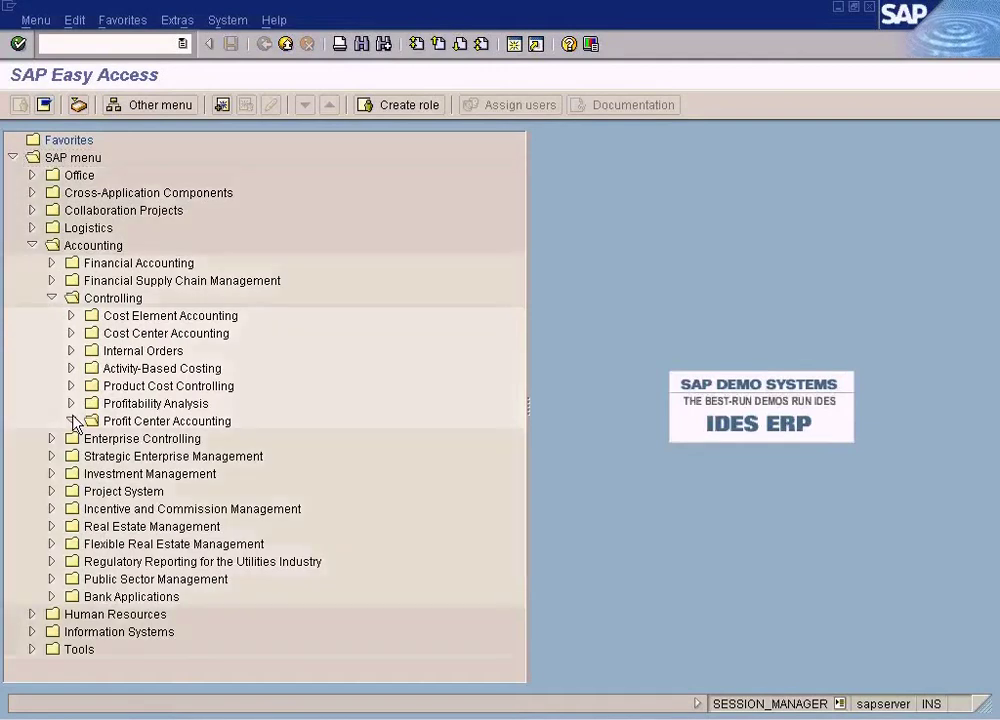
{"action": "left_click", "coordinate": [91, 491]}
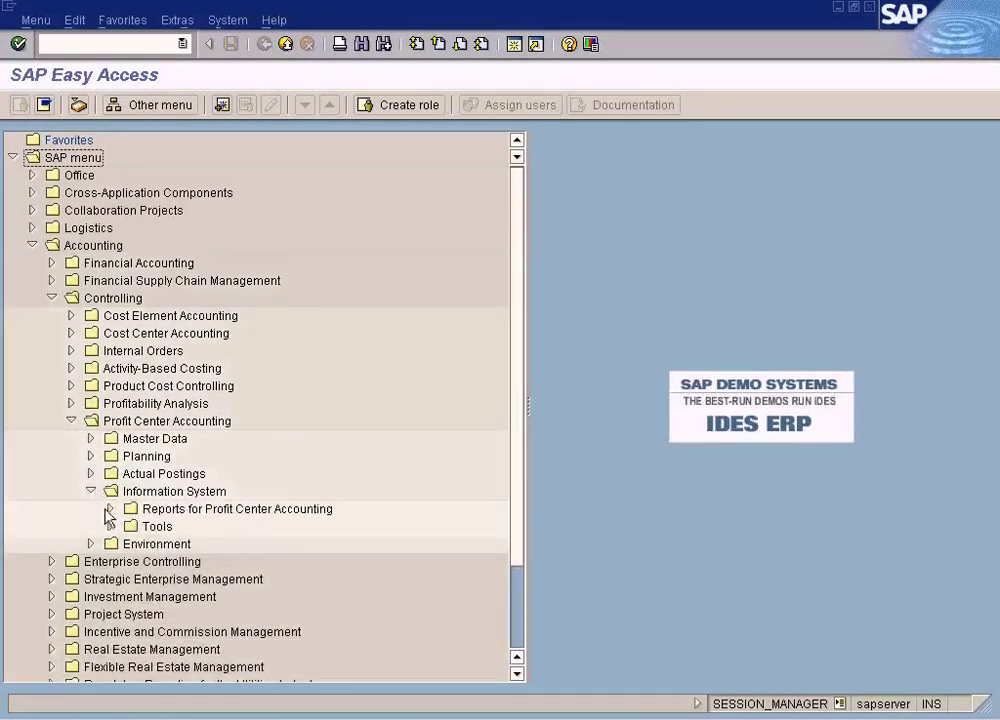
{"action": "left_click", "coordinate": [110, 509]}
{"action": "scroll", "coordinate": [112, 515], "scroll_direction": "down", "scroll_amount": 2}
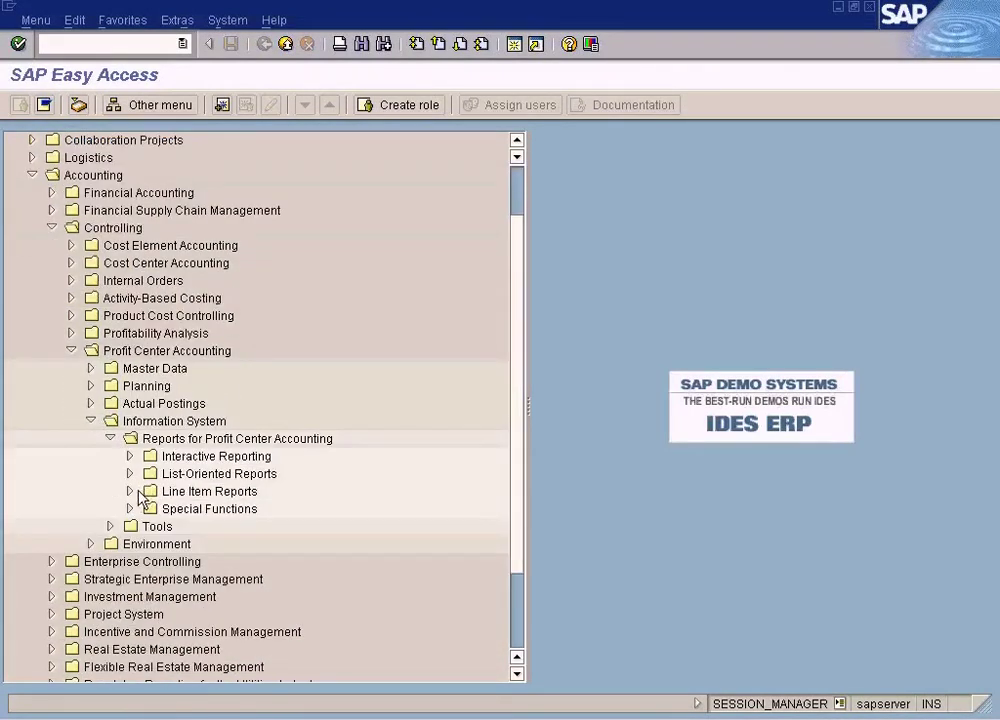
{"action": "left_click", "coordinate": [130, 491]}
{"action": "double_click", "coordinate": [272, 511]}
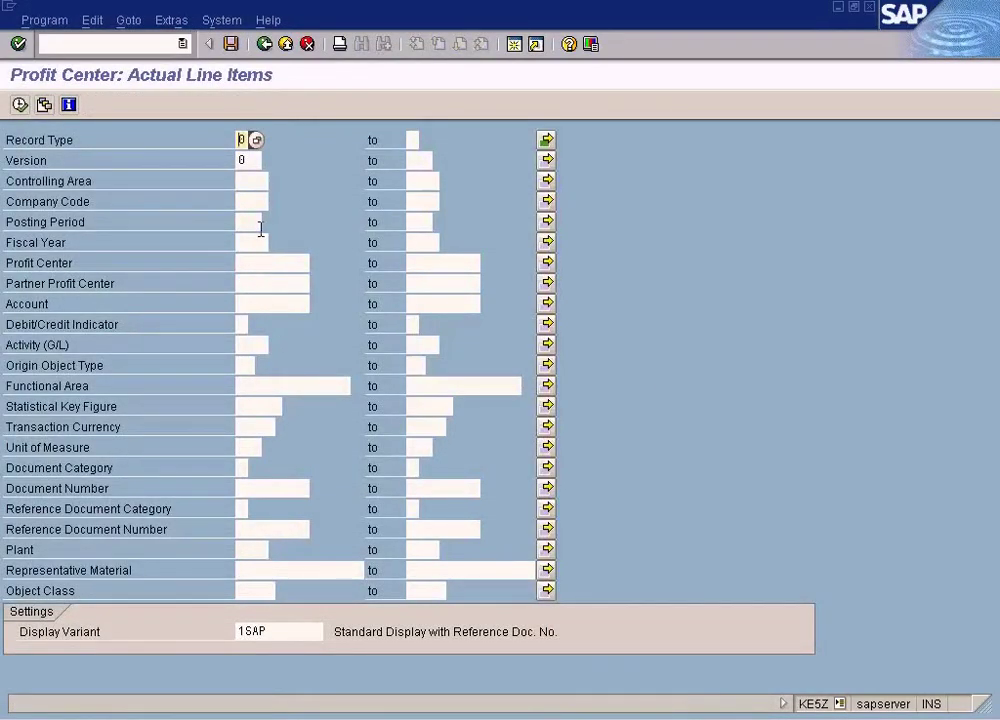
Step: Set the report's controlling area to sun and look up the profit centers that belong to that controlling area
{"action": "left_click", "coordinate": [256, 181]}
{"action": "left_click", "coordinate": [263, 263]}
{"action": "left_click", "coordinate": [317, 263]}
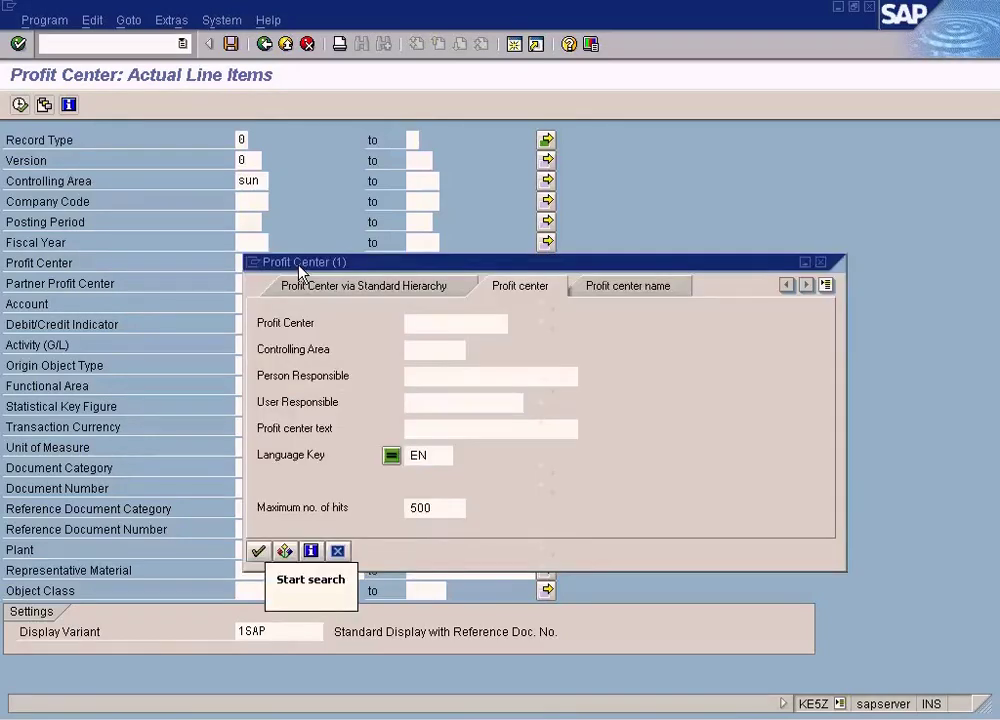
{"action": "left_click", "coordinate": [258, 551]}
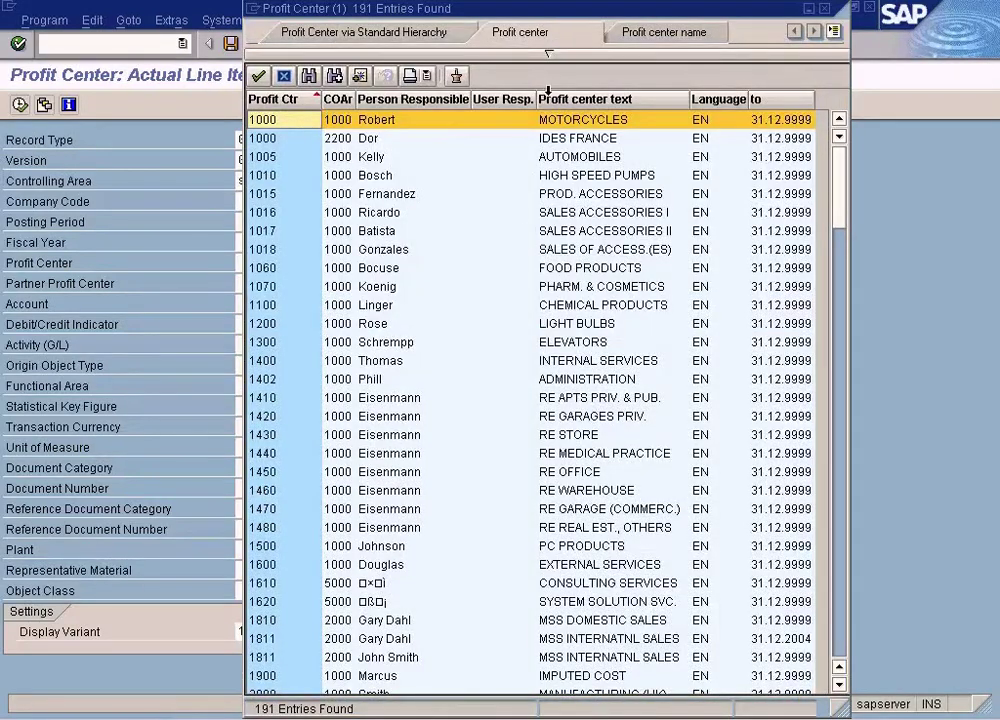
{"action": "left_click", "coordinate": [548, 53]}
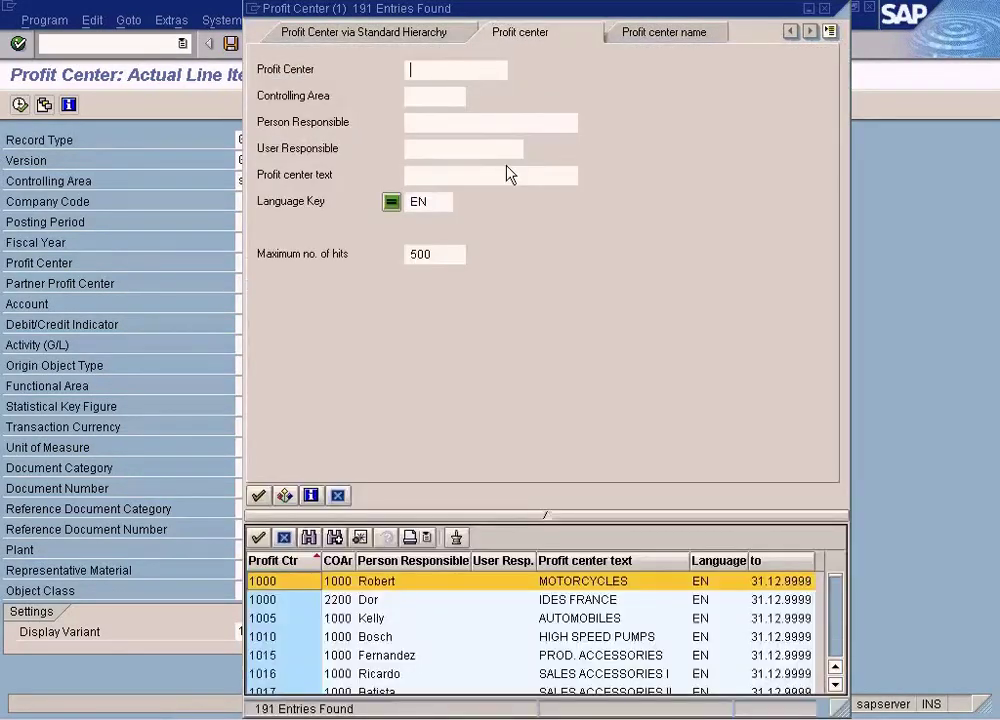
{"action": "left_click", "coordinate": [424, 97]}
{"action": "type", "text": "sun"}
{"action": "key", "text": "Return"}
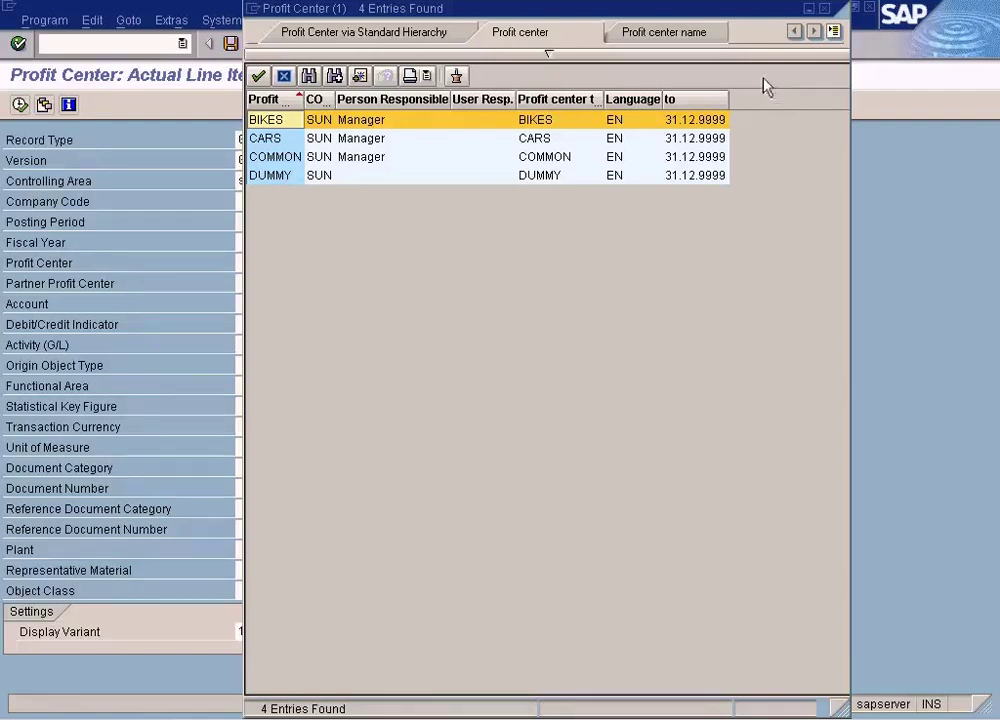
{"action": "left_click", "coordinate": [825, 9]}
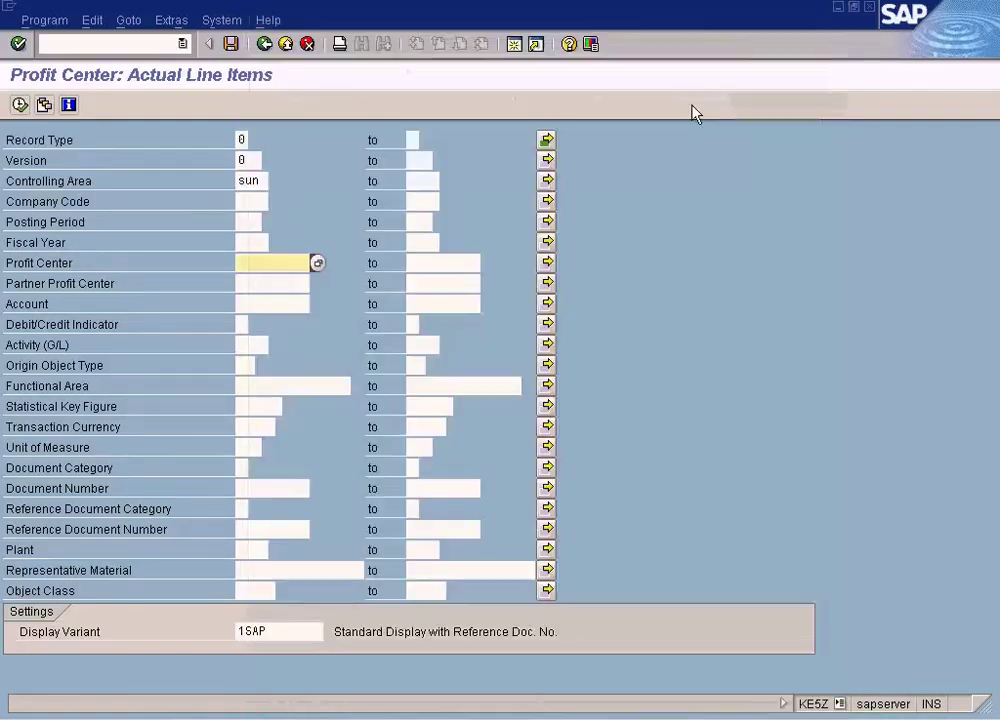
Step: Restrict the report to the single profit centers bikes and cars, and execute it
{"action": "left_click", "coordinate": [547, 263]}
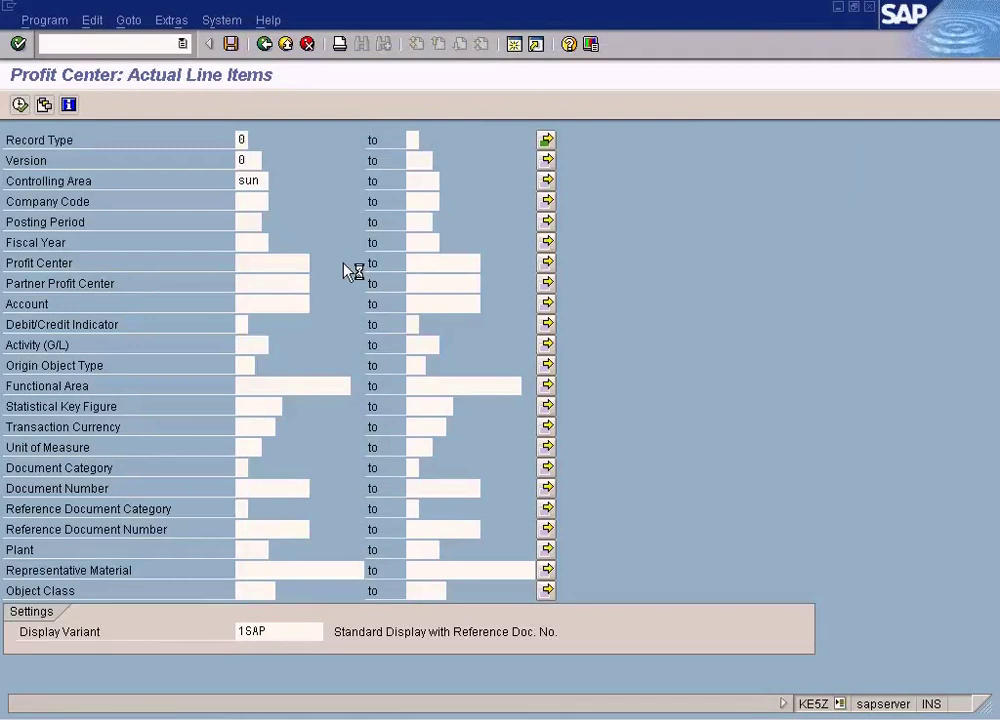
{"action": "type", "text": "bikes"}
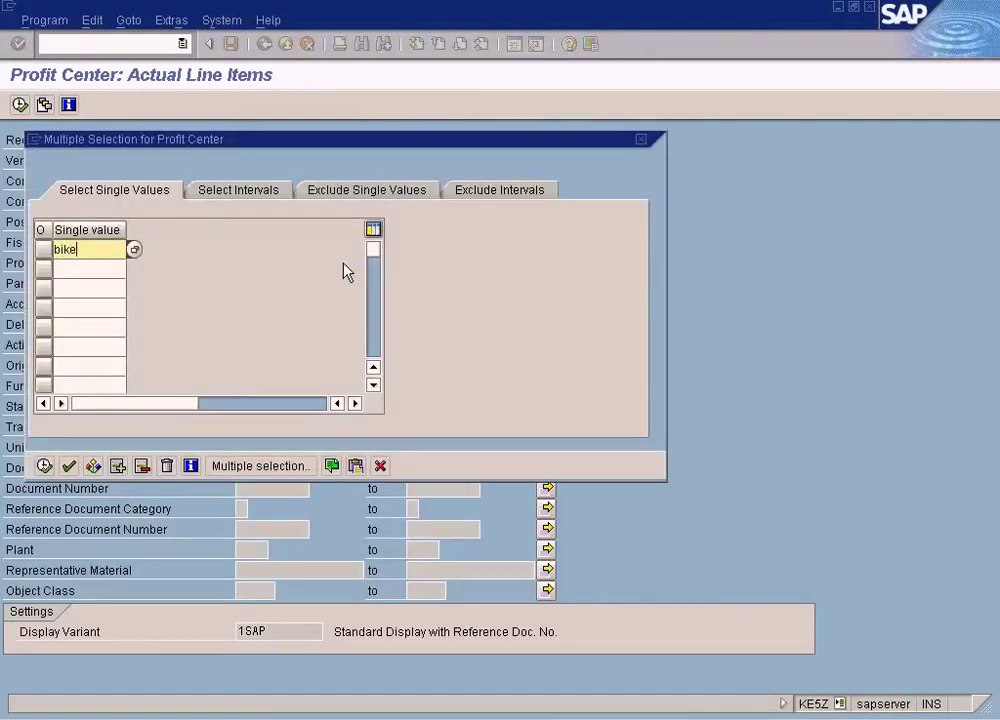
{"action": "key", "text": "Return"}
{"action": "type", "text": "cars"}
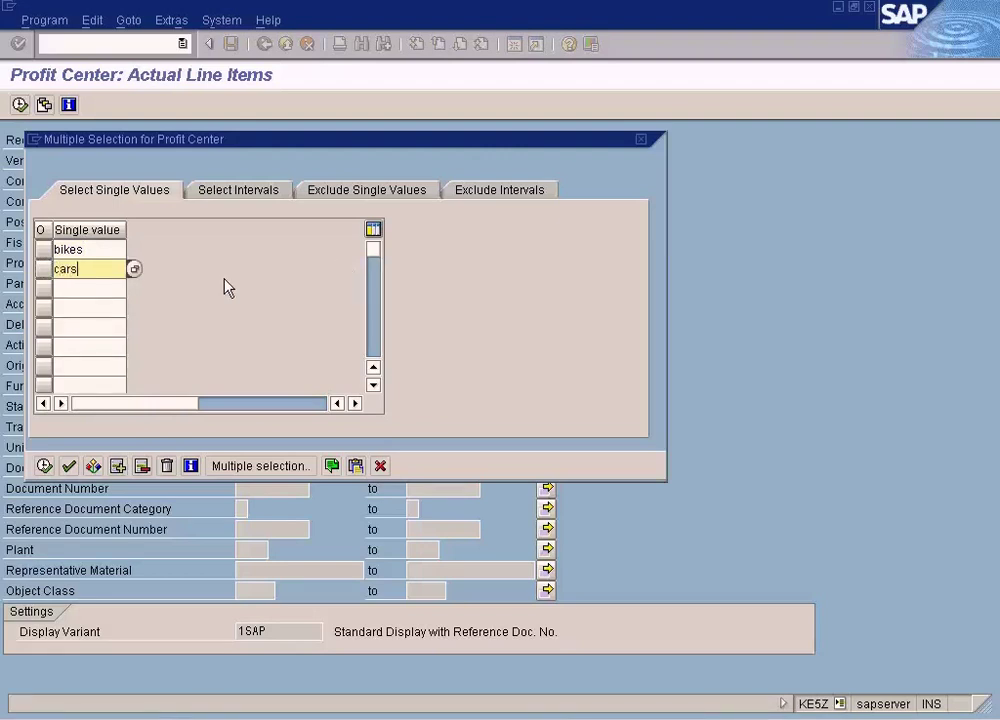
{"action": "left_click", "coordinate": [44, 465]}
{"action": "left_click", "coordinate": [19, 104]}
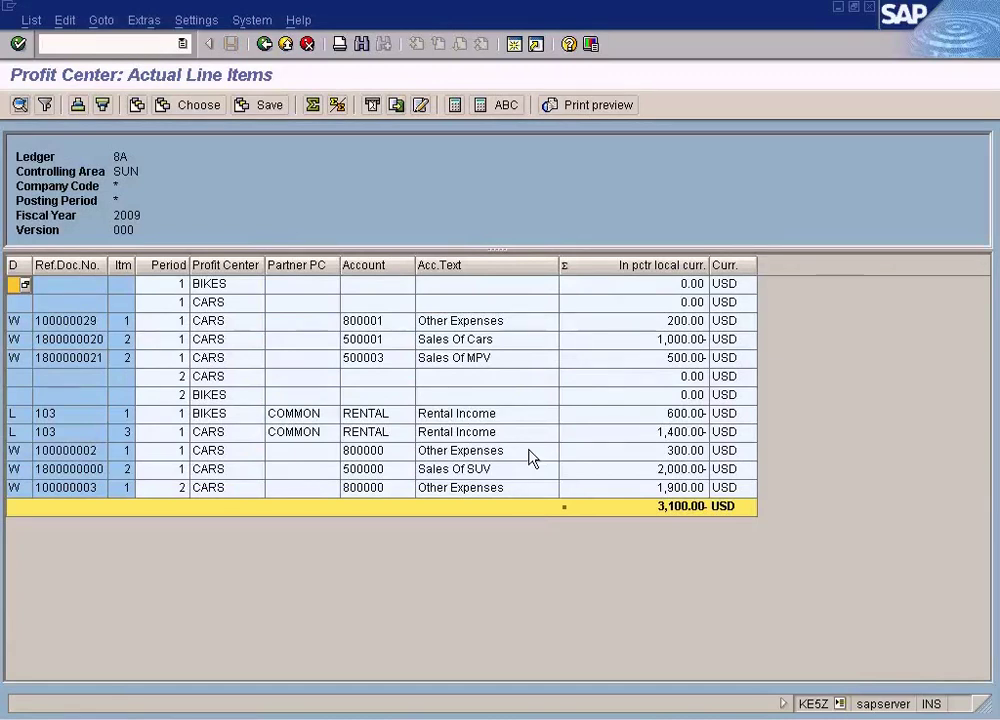
Step: Examine the Rental Income line items of profit centers BIKES and CARS with partner COMMON, comparing their amounts
{"action": "left_click", "coordinate": [662, 414]}
{"action": "left_click", "coordinate": [237, 434]}
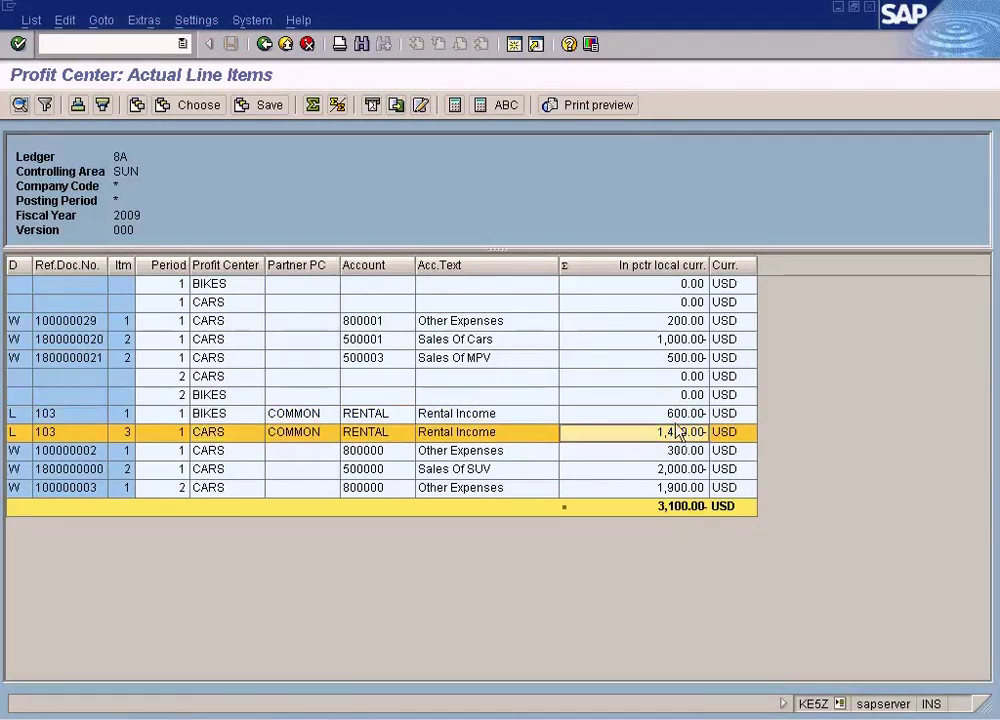
{"action": "key", "text": "Up"}
{"action": "key", "text": "Down"}
{"action": "key", "text": "Up"}
{"action": "key", "text": "Down"}
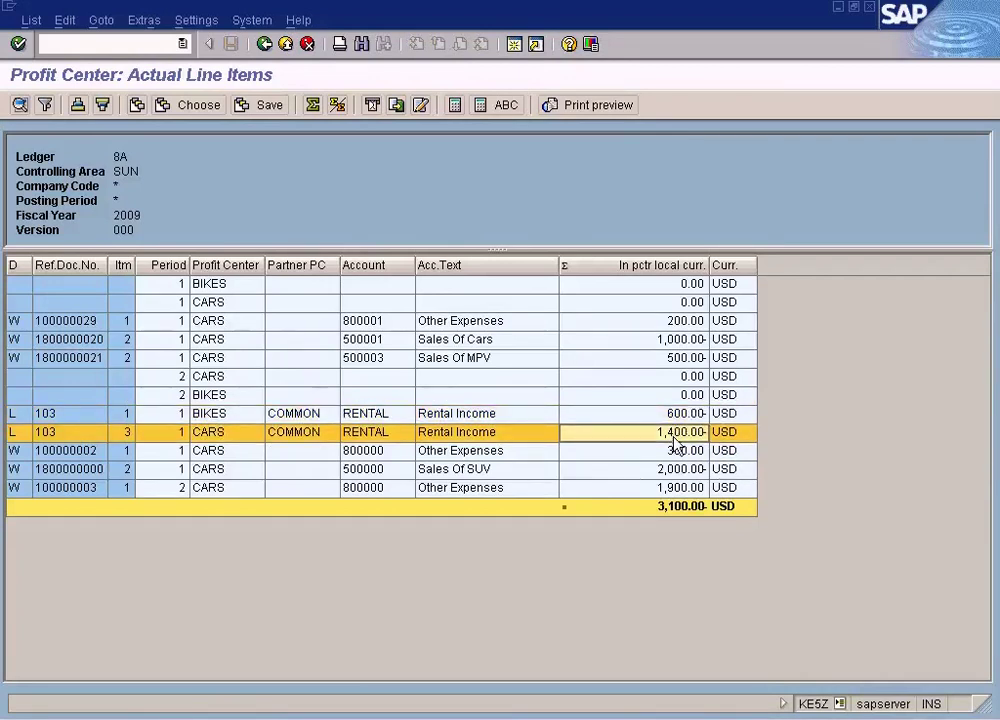
{"action": "left_click", "coordinate": [676, 418]}
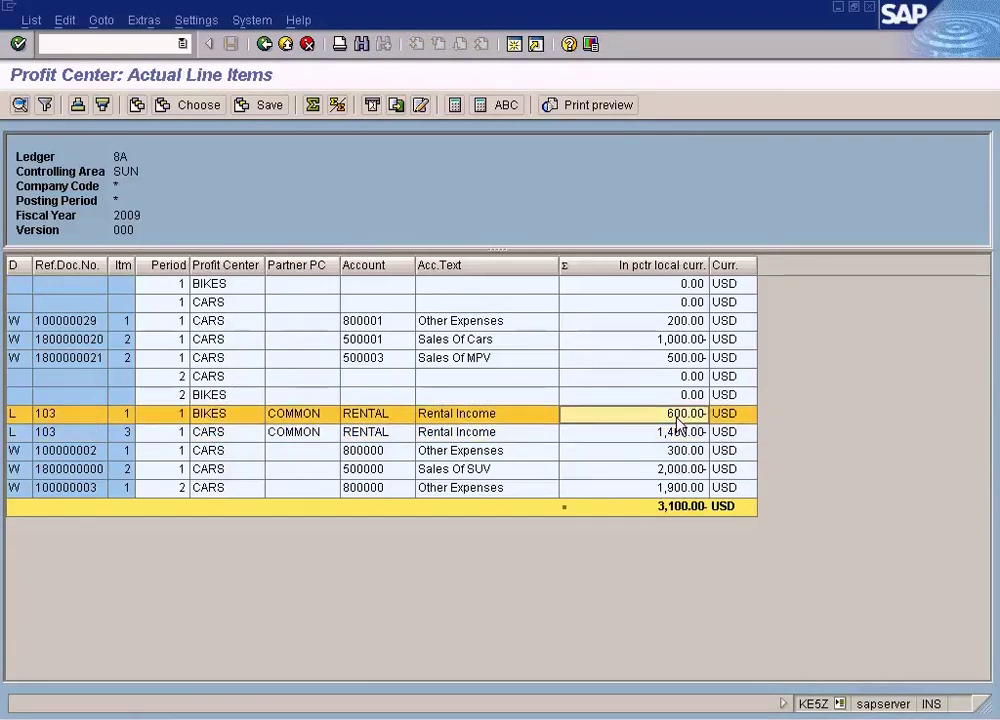
{"action": "left_click", "coordinate": [669, 432]}
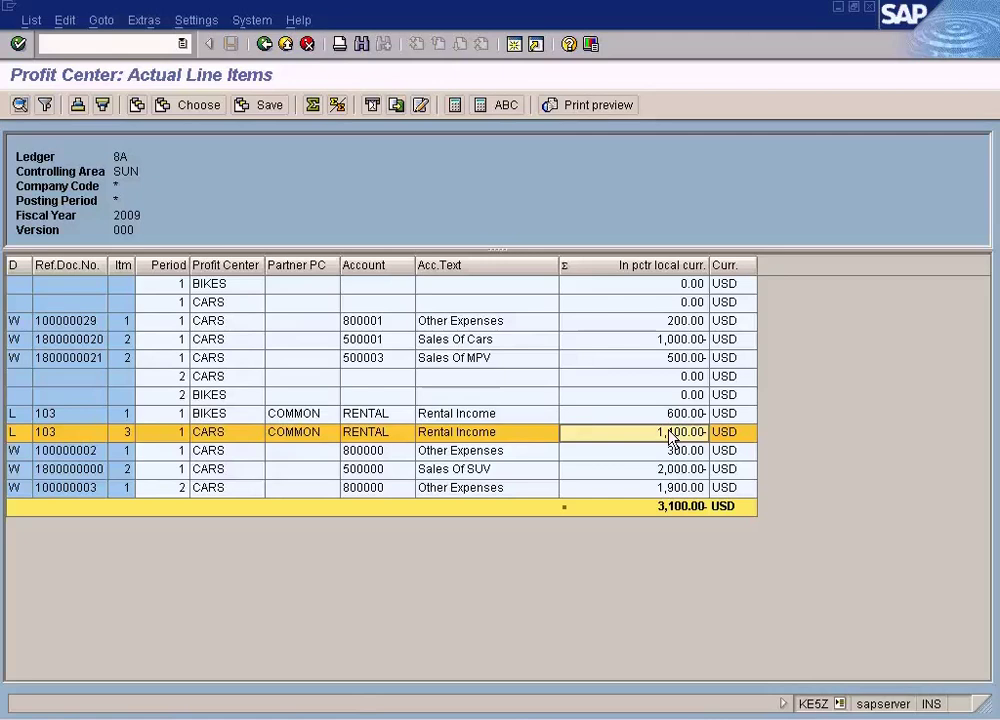
{"action": "left_click", "coordinate": [247, 436]}
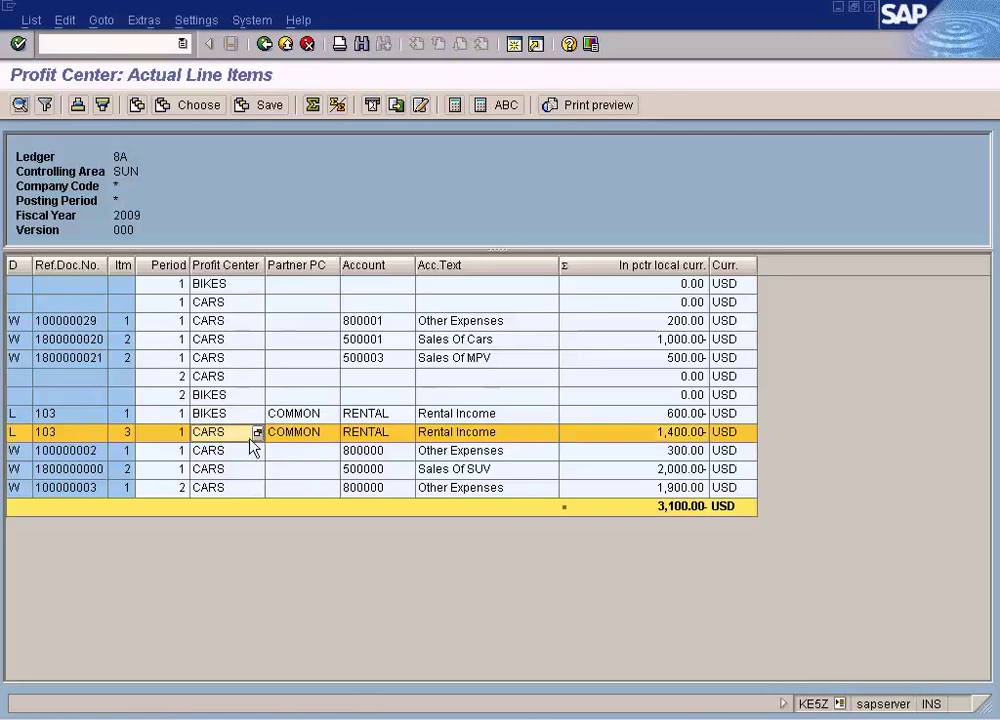
{"action": "left_click", "coordinate": [671, 413]}
{"action": "left_click", "coordinate": [675, 433]}
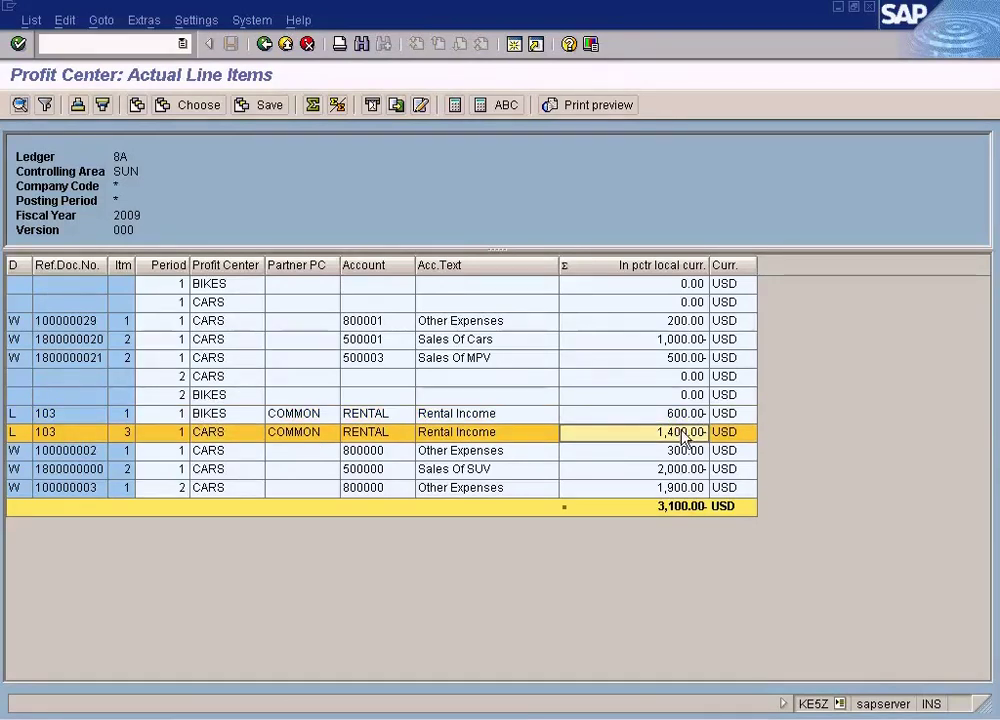
{"action": "left_click", "coordinate": [683, 419]}
{"action": "left_click", "coordinate": [682, 433]}
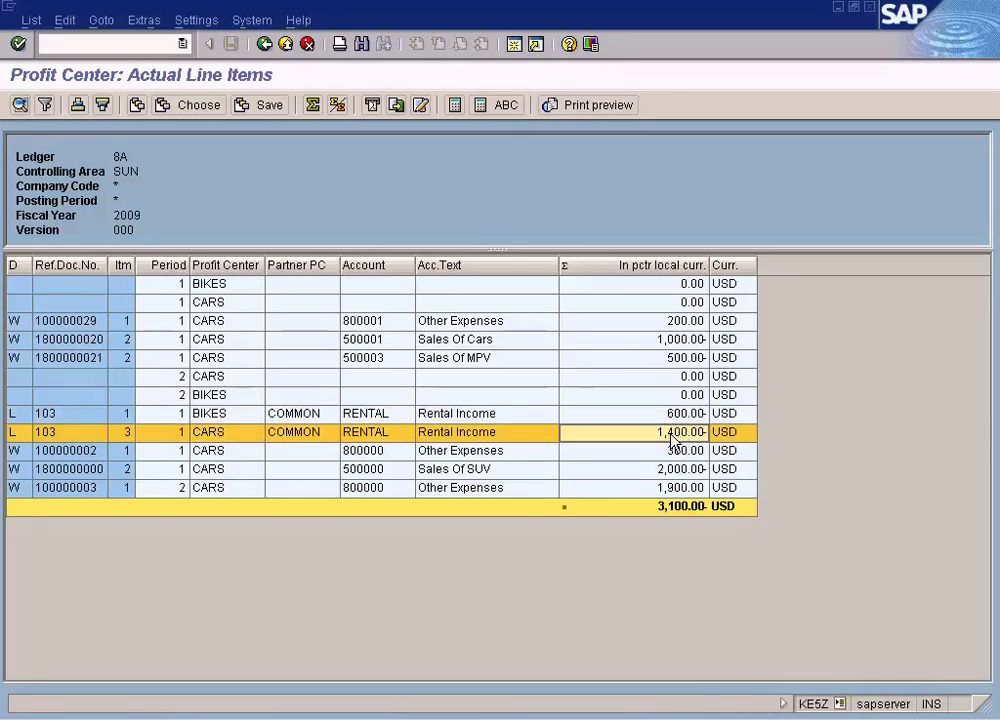
{"action": "left_click", "coordinate": [682, 418]}
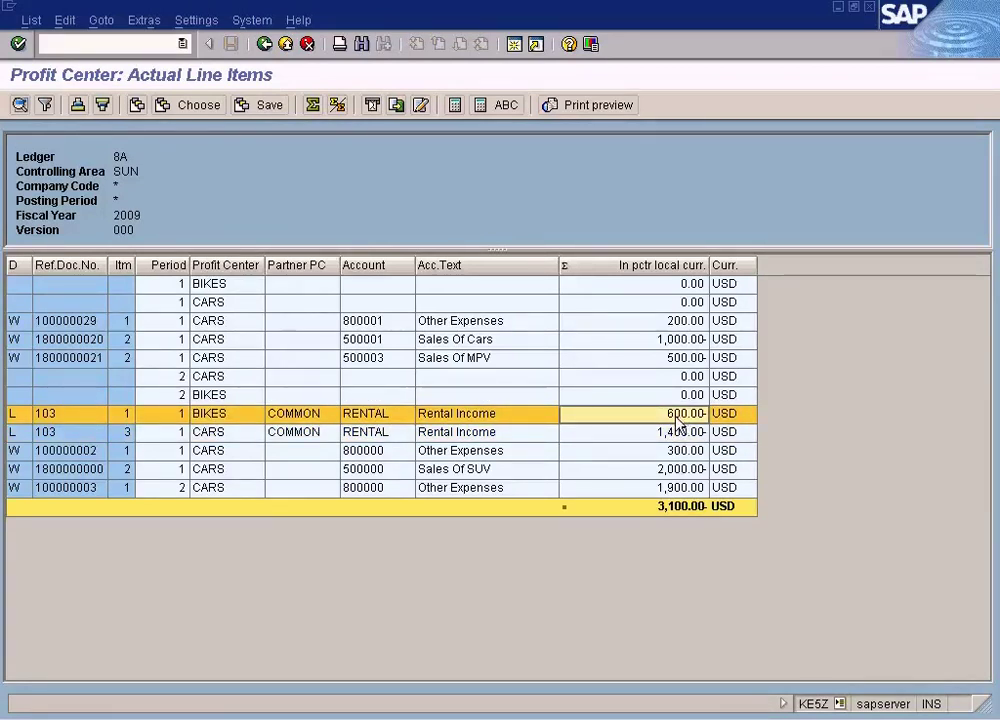
{"action": "left_click", "coordinate": [678, 436]}
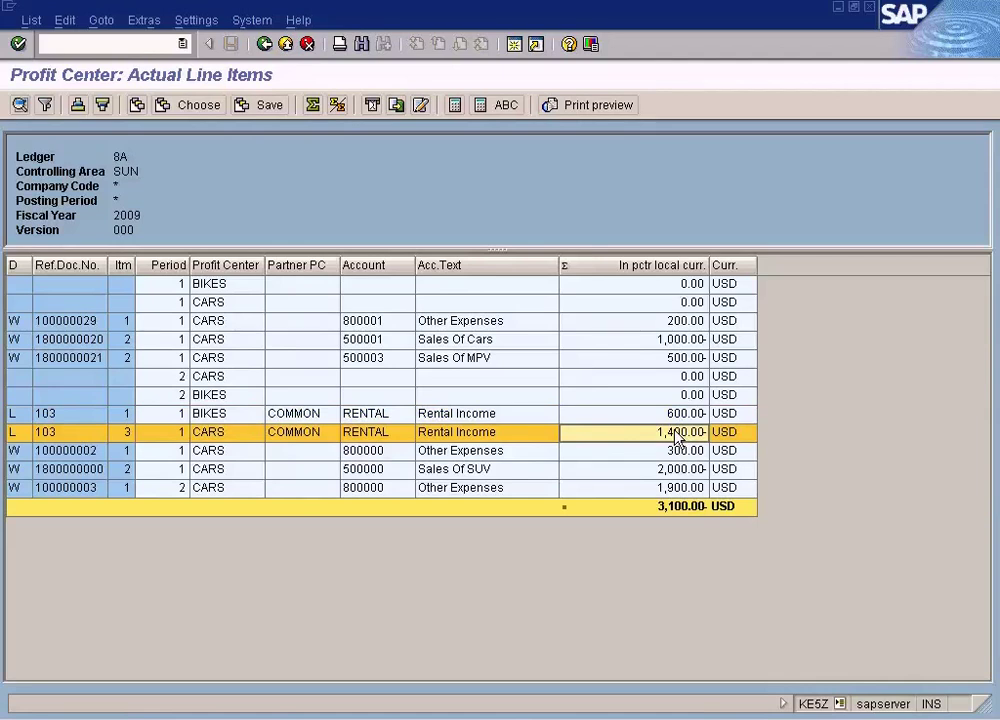
{"action": "left_click", "coordinate": [676, 416]}
{"action": "left_click", "coordinate": [676, 434]}
{"action": "left_click", "coordinate": [674, 419]}
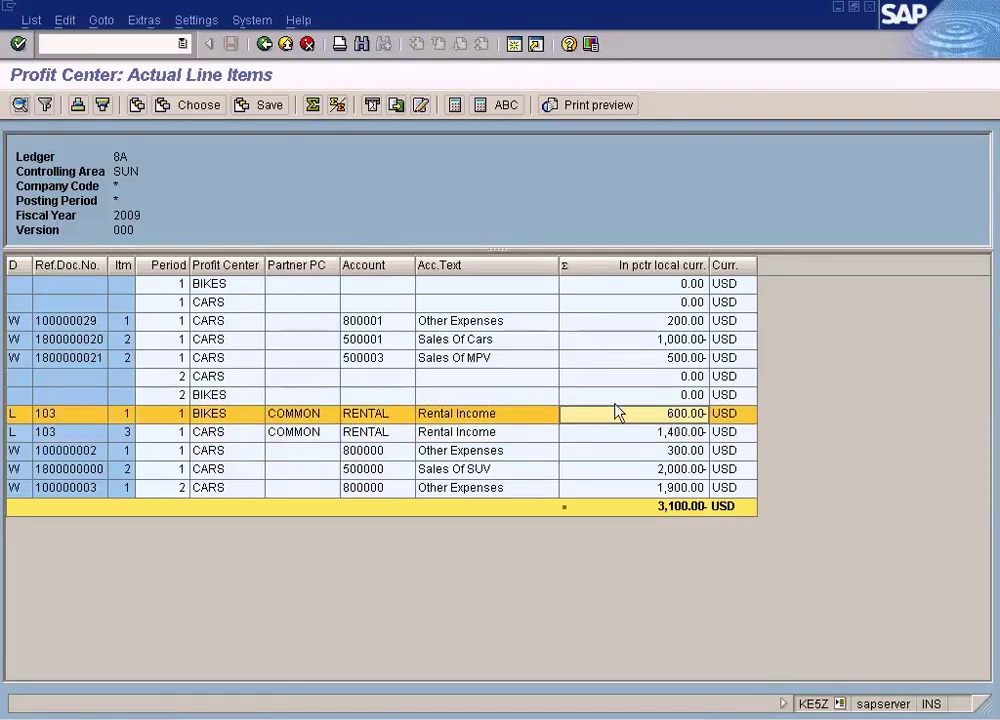
Step: Leave the line items report and open the entry transaction for profit center documents under Profit Center Accounting's actual postings
{"action": "left_click", "coordinate": [264, 44]}
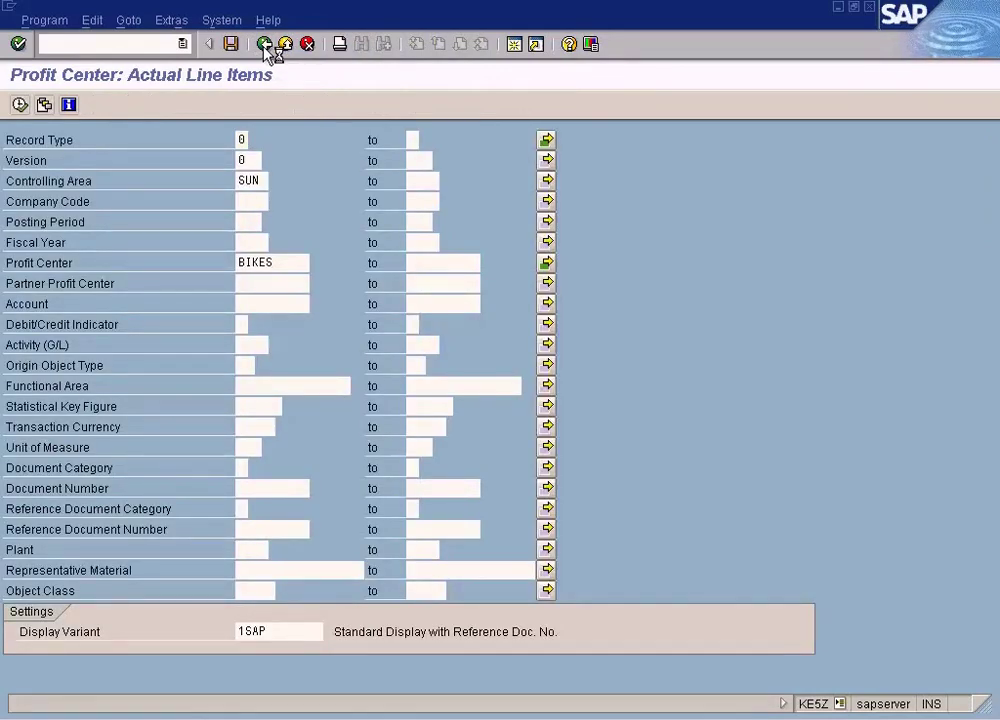
{"action": "left_click", "coordinate": [264, 44]}
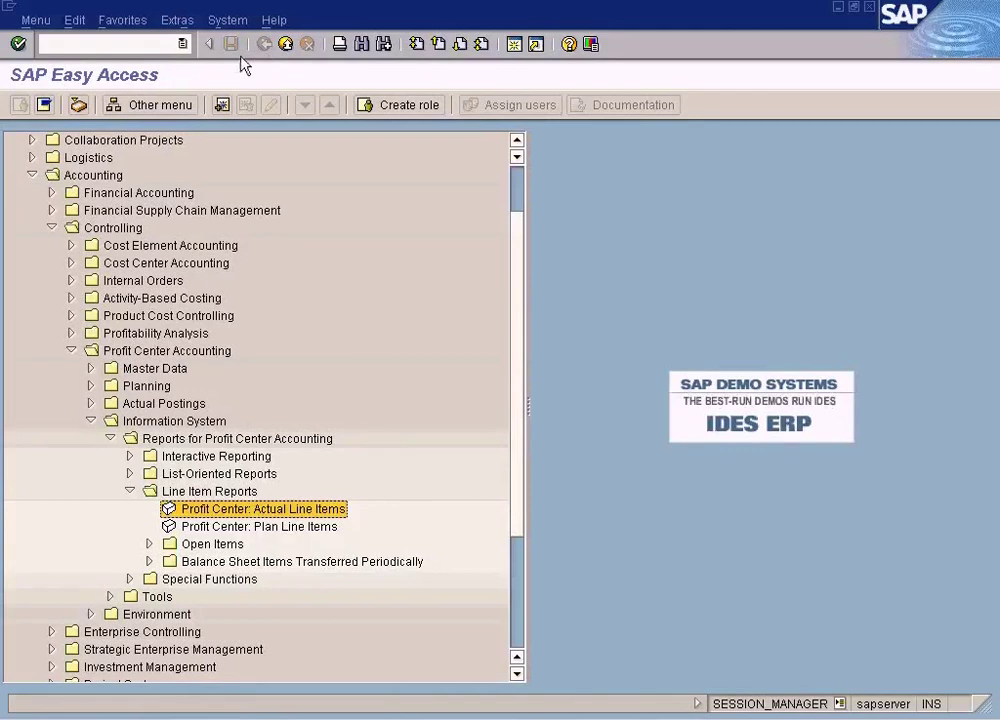
{"action": "left_click", "coordinate": [131, 490]}
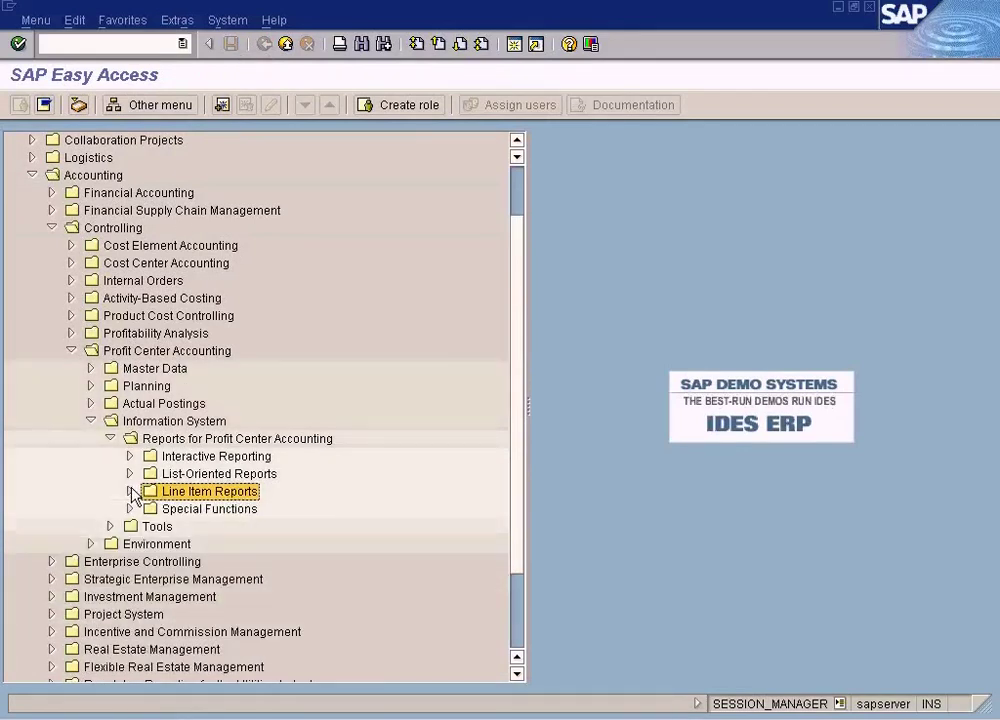
{"action": "left_click", "coordinate": [91, 403]}
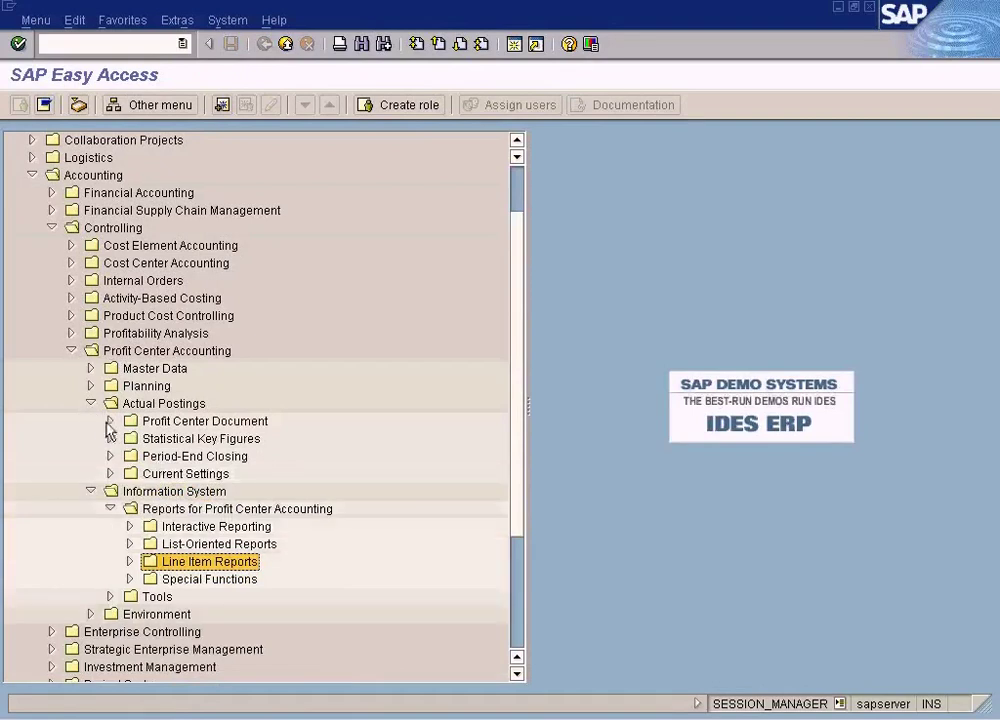
{"action": "left_click", "coordinate": [110, 421]}
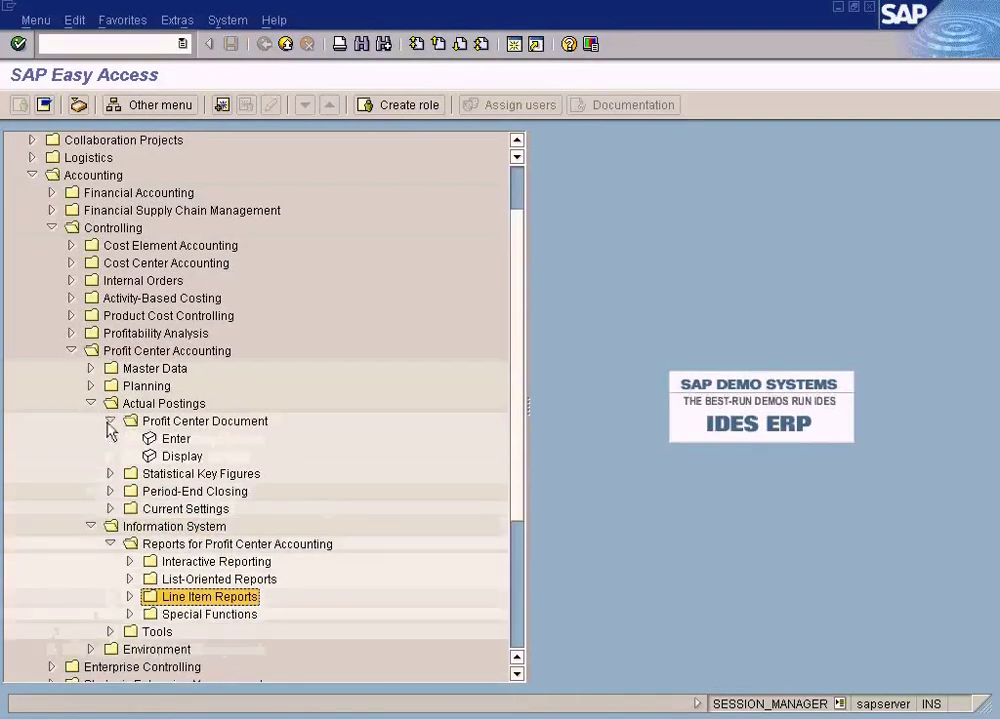
{"action": "left_click", "coordinate": [176, 439]}
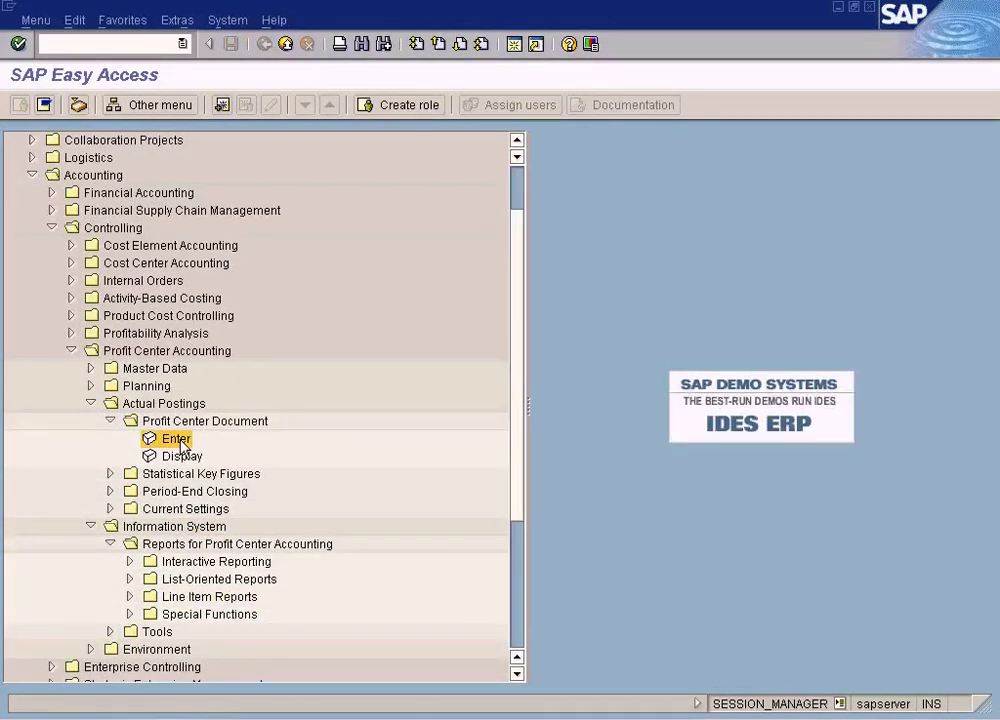
{"action": "double_click", "coordinate": [181, 446]}
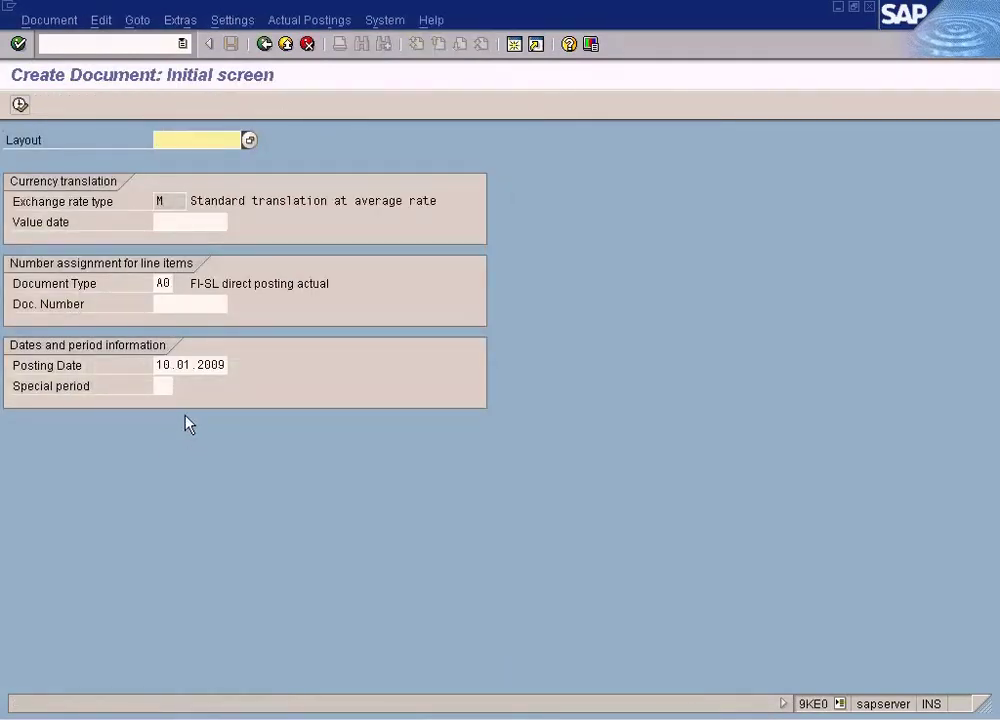
{"action": "left_click", "coordinate": [249, 141]}
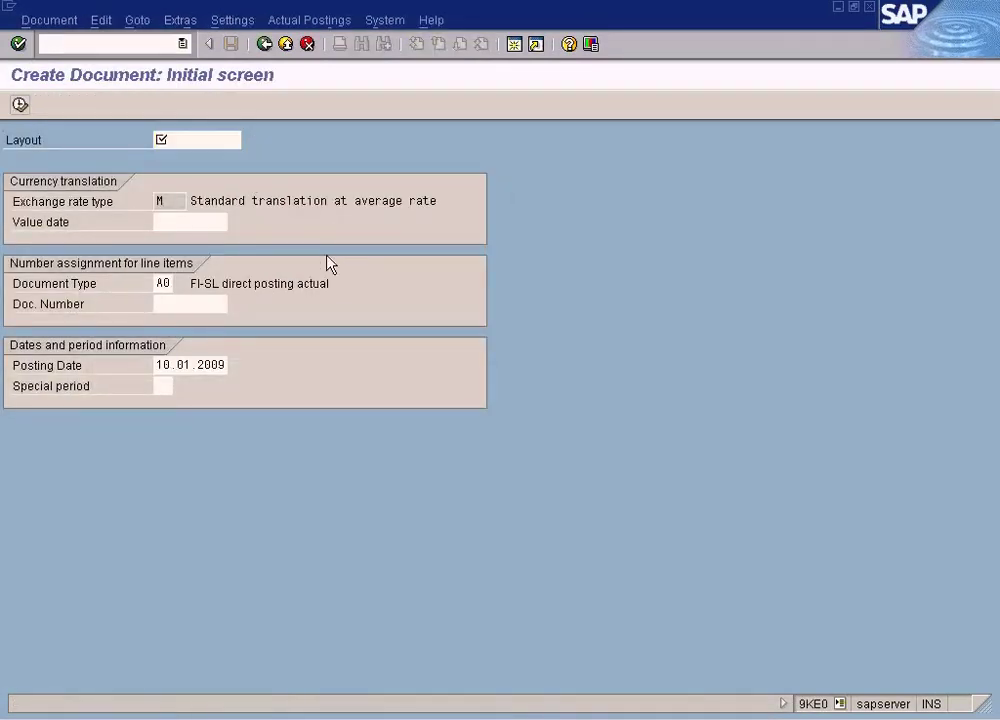
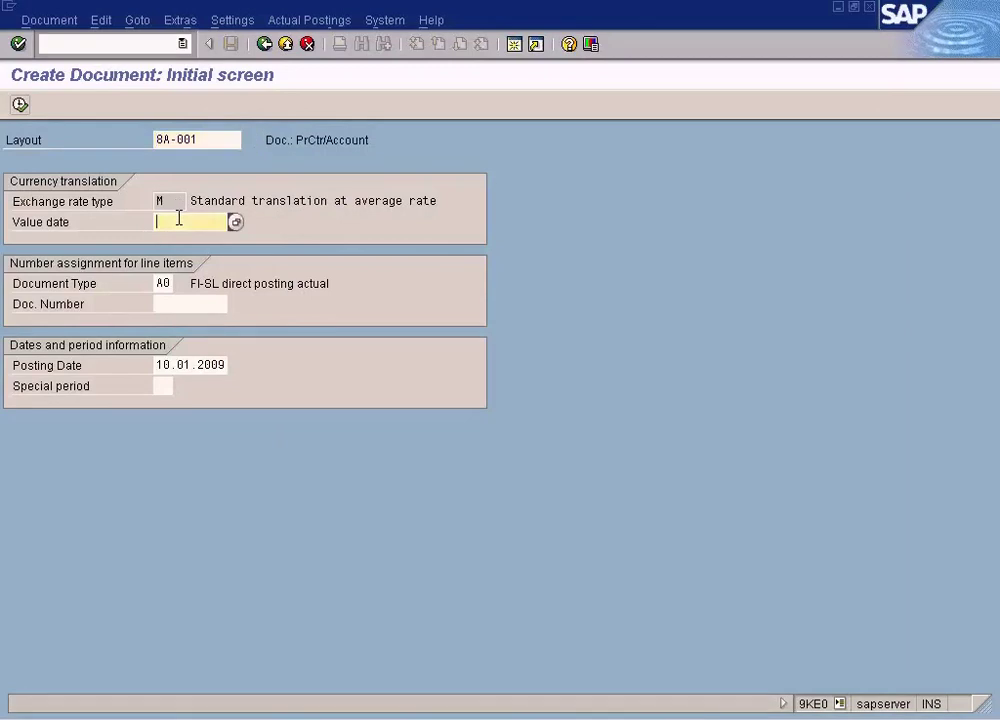
{"action": "left_click", "coordinate": [389, 279]}
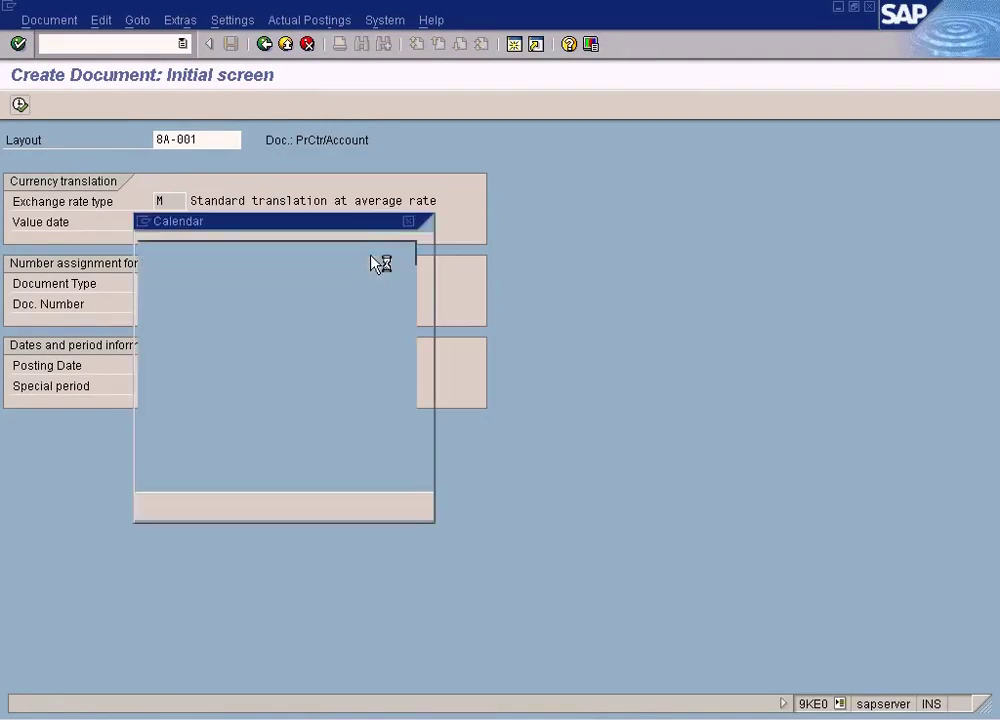
{"action": "key", "text": "Return"}
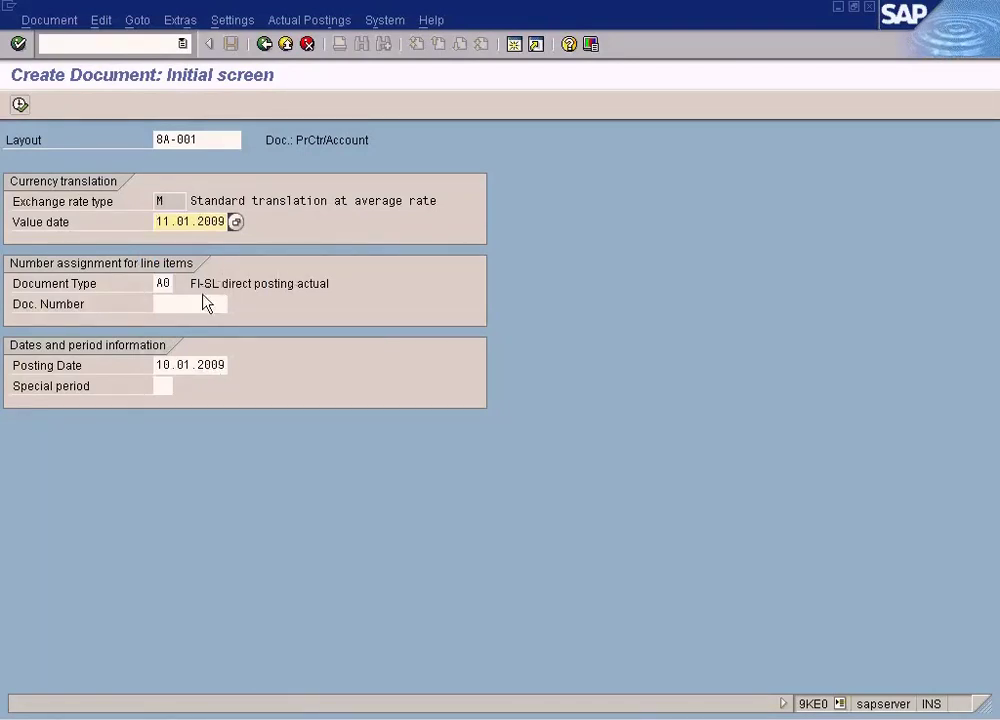
{"action": "left_click", "coordinate": [162, 283]}
{"action": "left_click", "coordinate": [19, 104]}
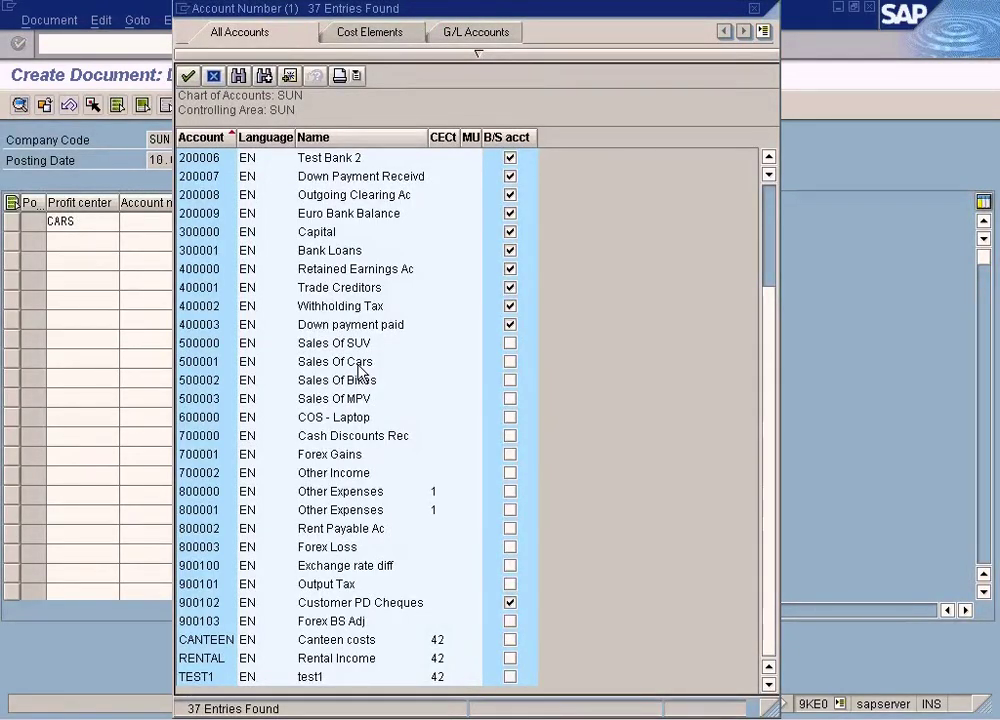
{"action": "left_click", "coordinate": [754, 9]}
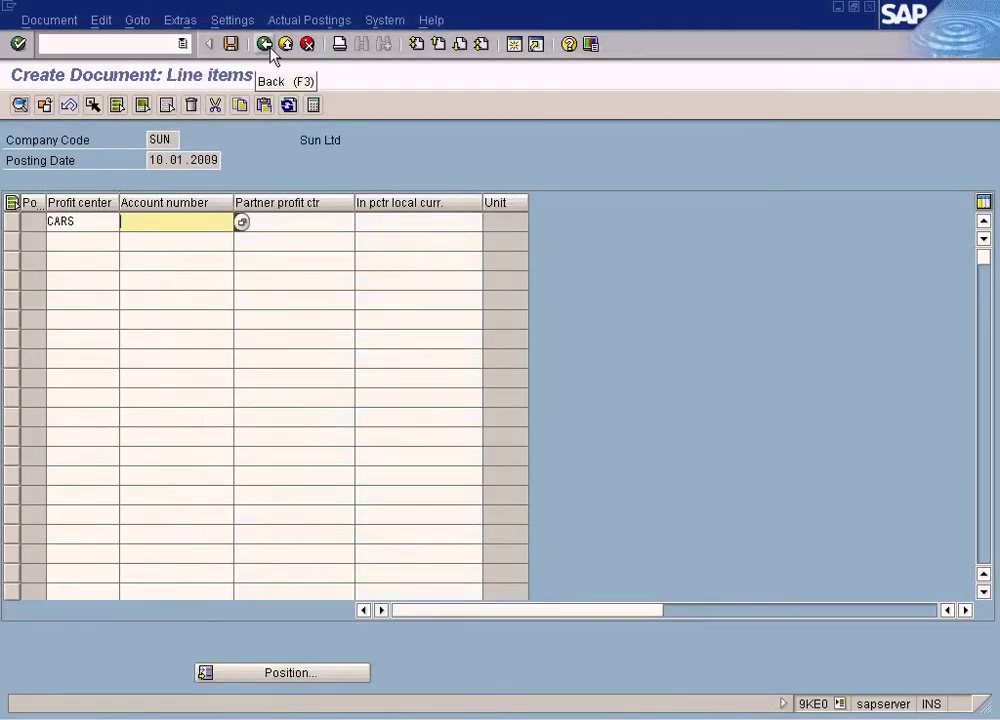
{"action": "key", "text": "Return"}
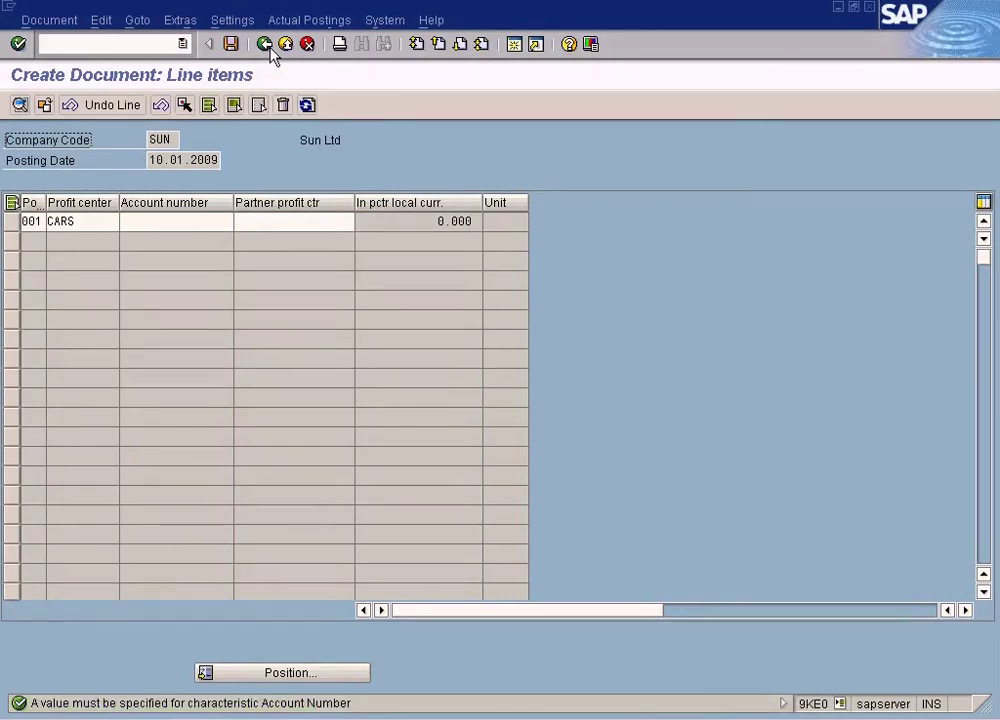
{"action": "left_click", "coordinate": [267, 45]}
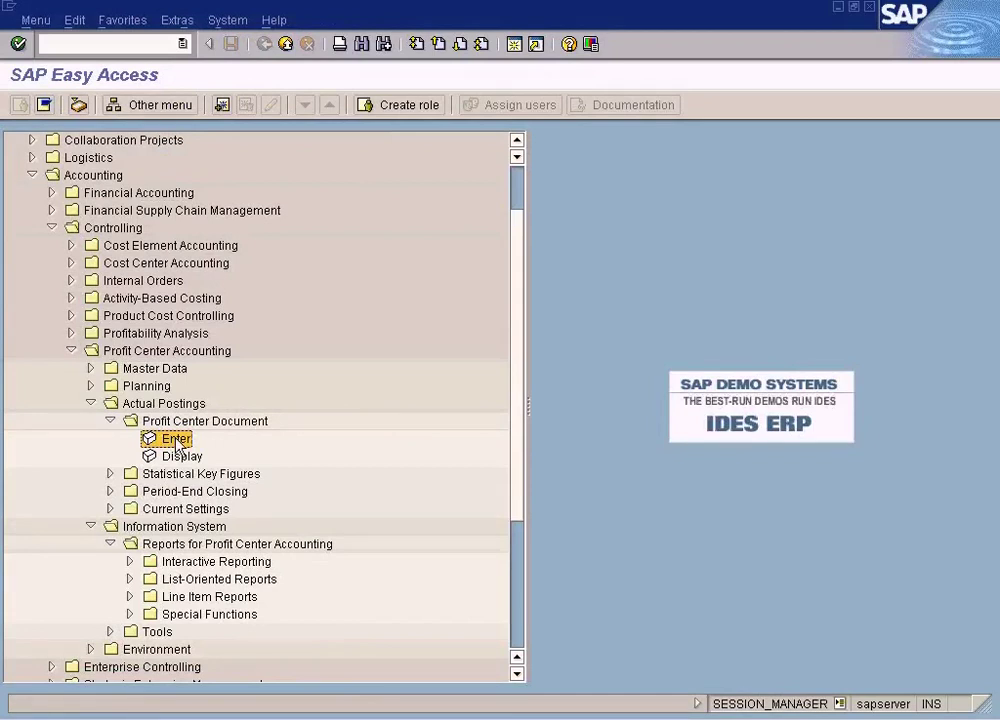
Step: Start a new profit center document with layout 8A-001 and proceed to its line items for company code SUN
{"action": "double_click", "coordinate": [176, 440]}
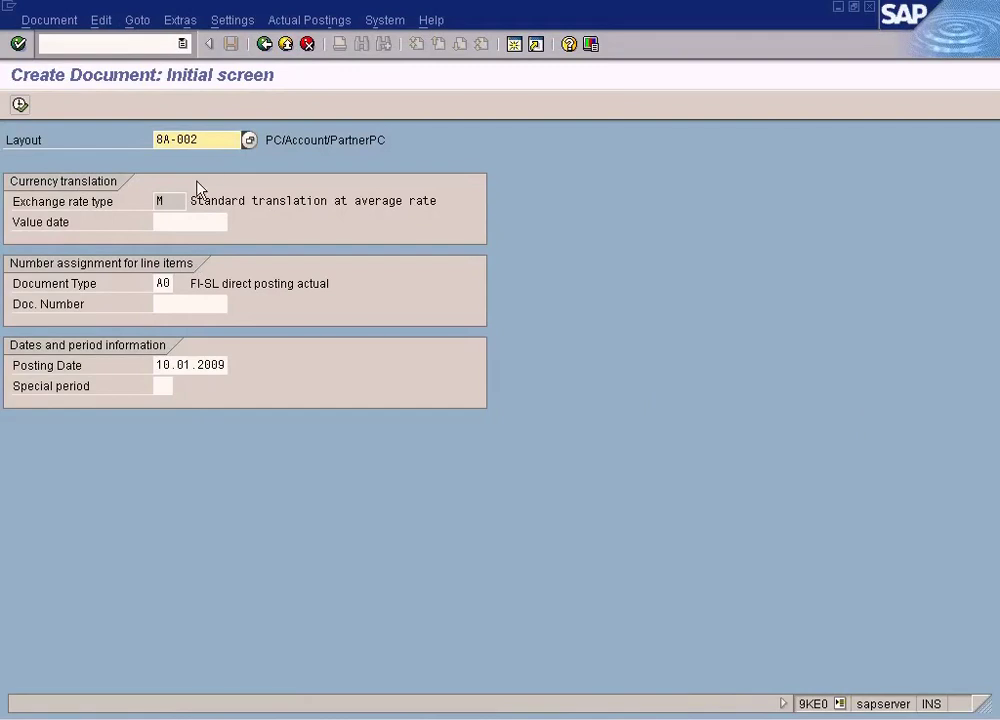
{"action": "left_click", "coordinate": [250, 141]}
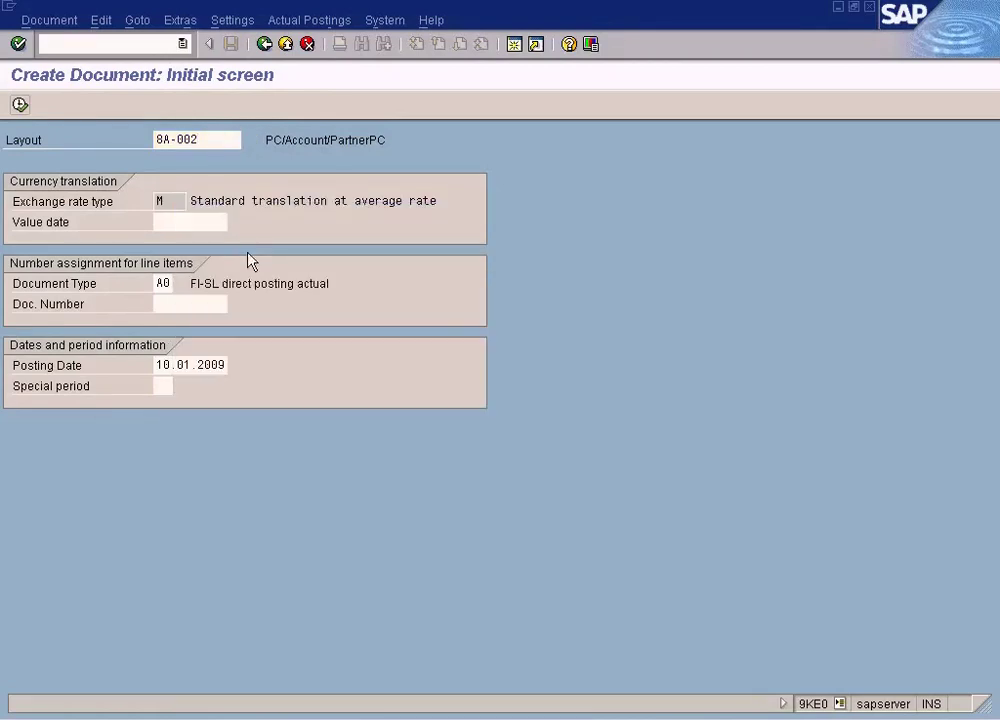
{"action": "double_click", "coordinate": [211, 250]}
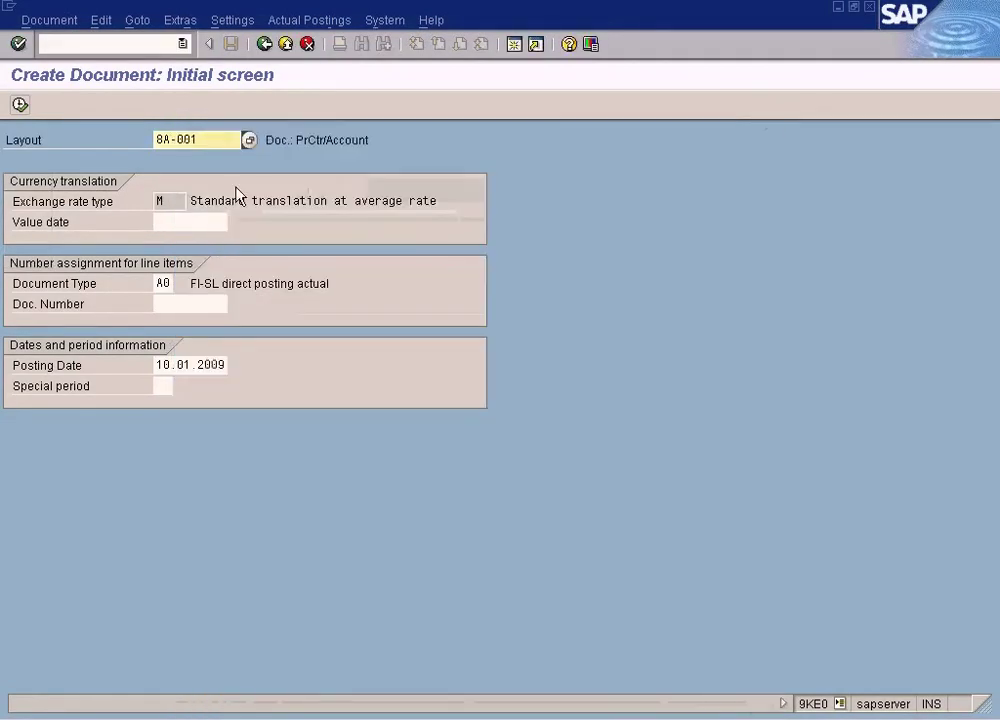
{"action": "key", "text": "F4"}
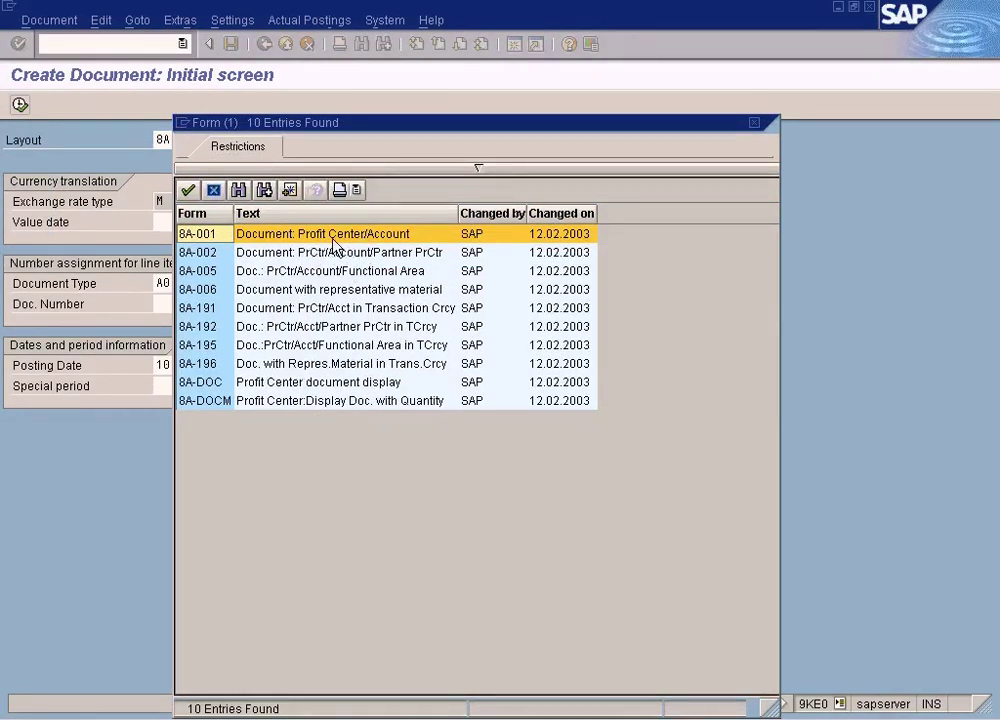
{"action": "double_click", "coordinate": [403, 240]}
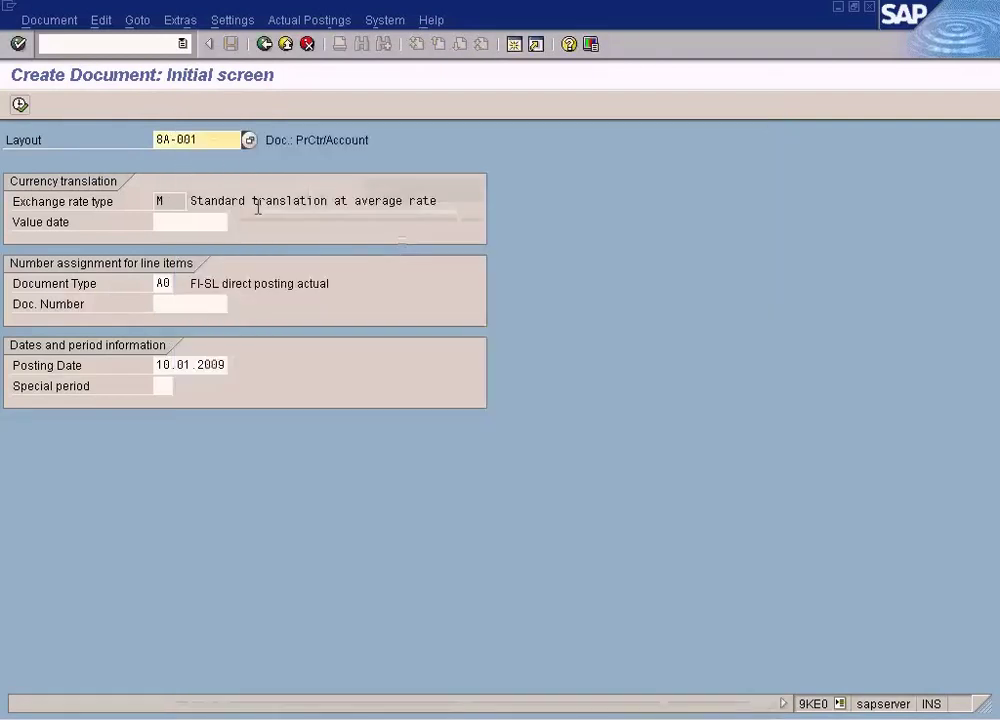
{"action": "left_click", "coordinate": [20, 105]}
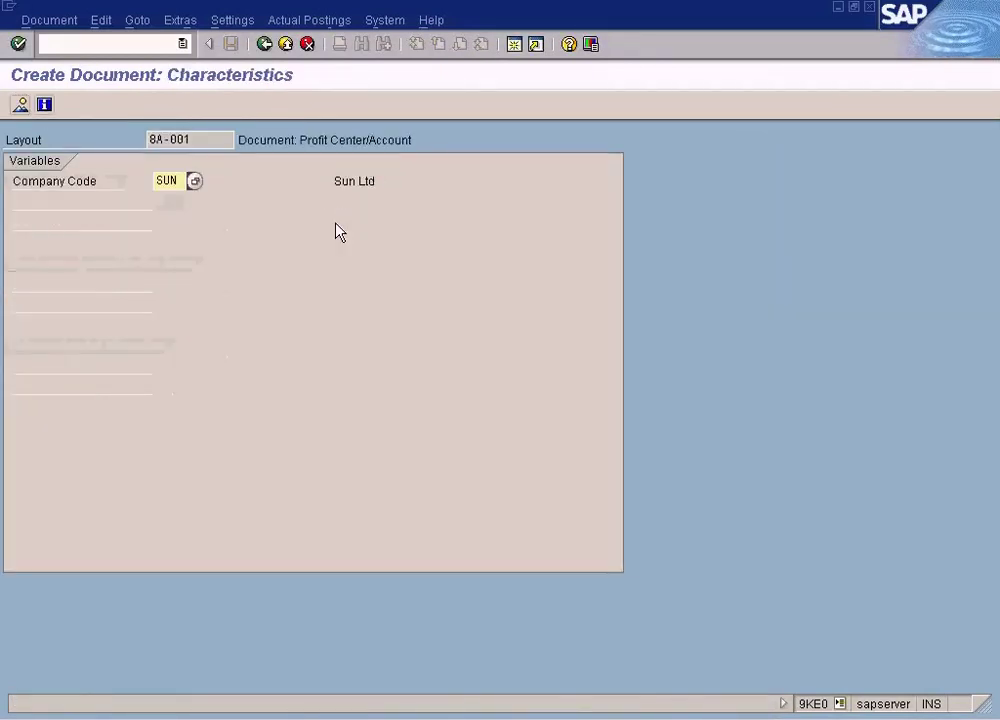
{"action": "left_click", "coordinate": [20, 105]}
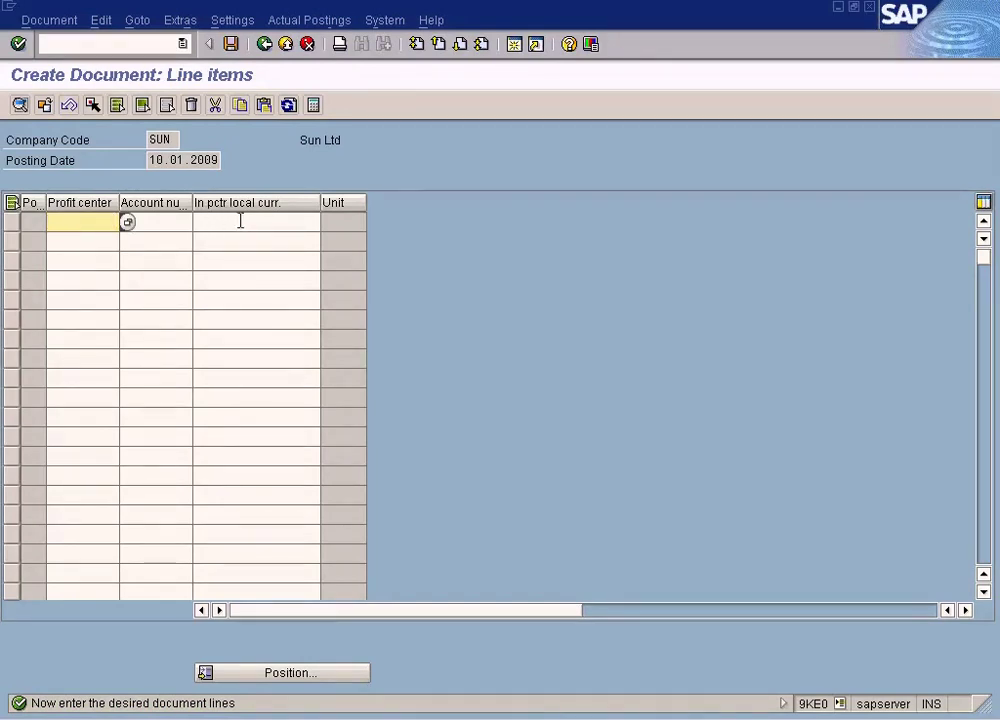
Step: Examine the profit center, account number and amount columns that layout 8A-001 offers for line items
{"action": "left_click", "coordinate": [167, 223]}
{"action": "left_click", "coordinate": [215, 227]}
{"action": "left_click", "coordinate": [169, 226]}
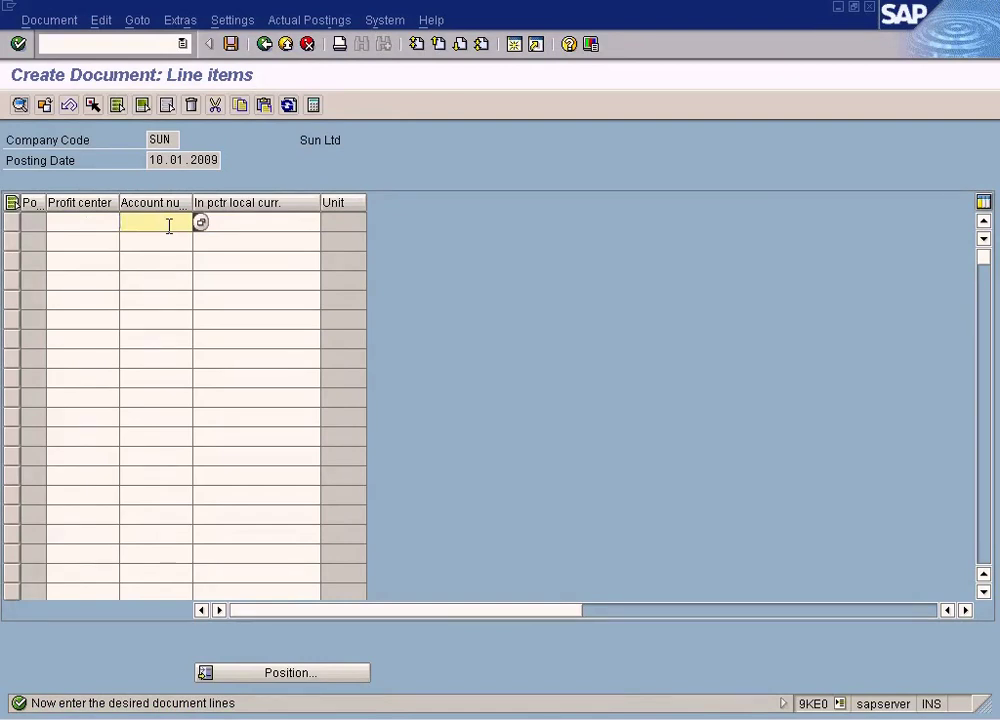
{"action": "left_click", "coordinate": [87, 218]}
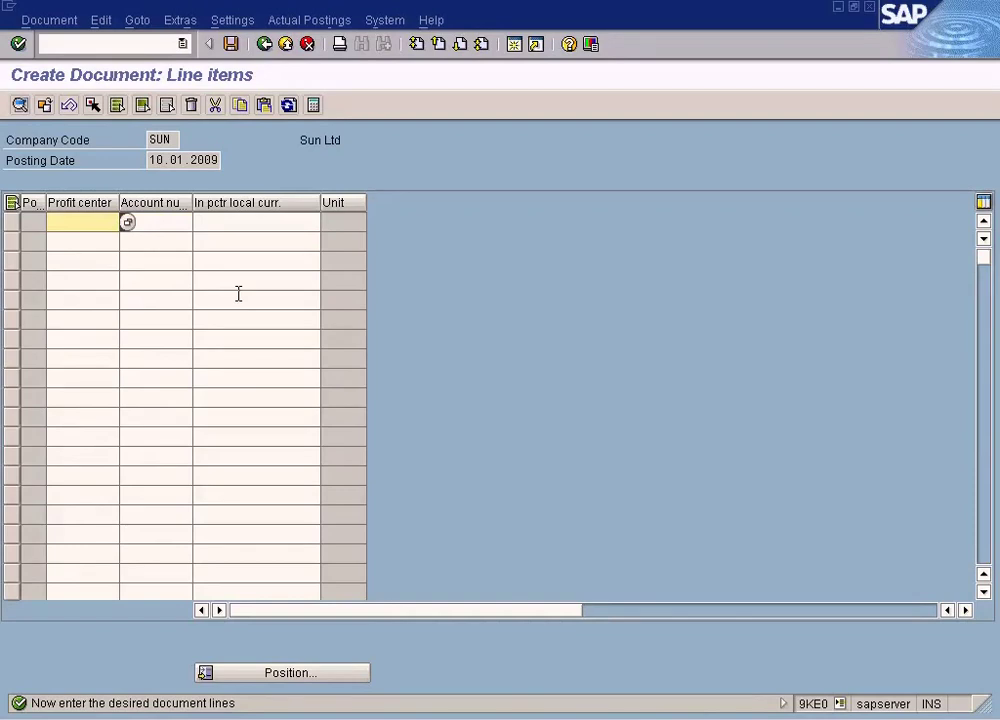
{"action": "left_click", "coordinate": [165, 220]}
{"action": "left_click", "coordinate": [83, 223]}
Step: Return to the document's initial screen, change the layout to 8A-002, and proceed to the line items for company code SUN
{"action": "left_click", "coordinate": [265, 46]}
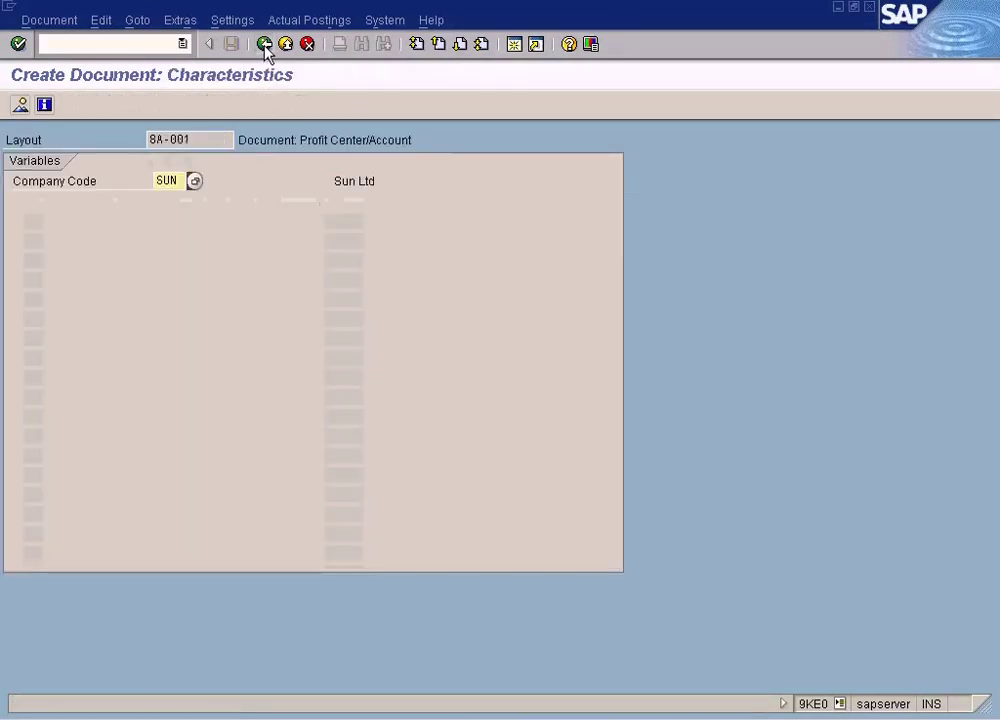
{"action": "left_click", "coordinate": [266, 47]}
{"action": "left_click", "coordinate": [249, 140]}
{"action": "left_click", "coordinate": [283, 254]}
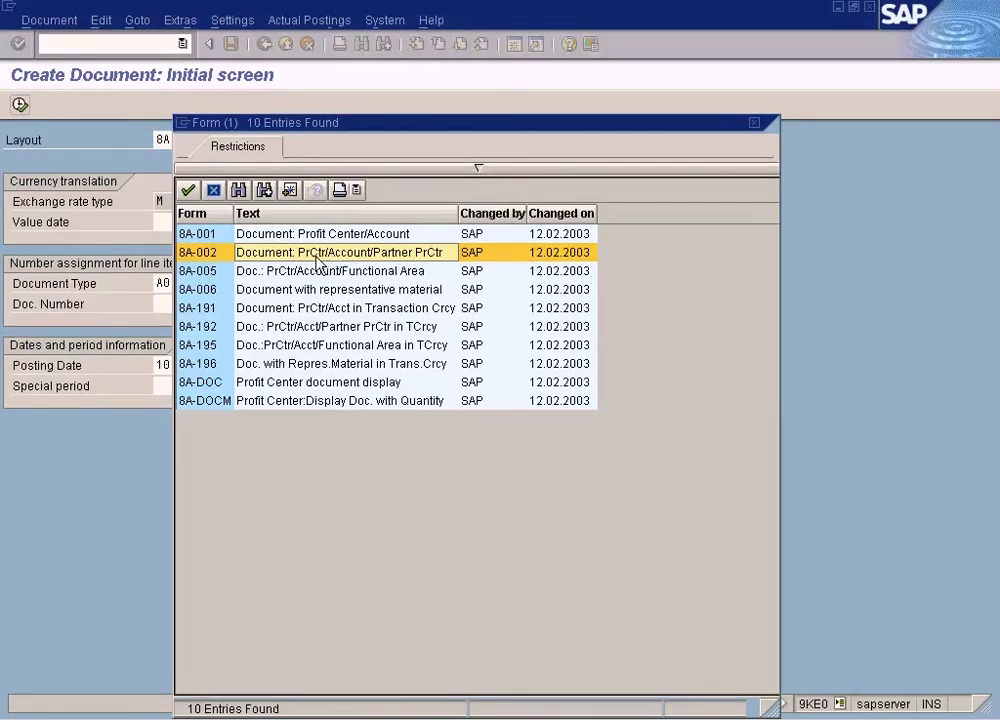
{"action": "double_click", "coordinate": [394, 256]}
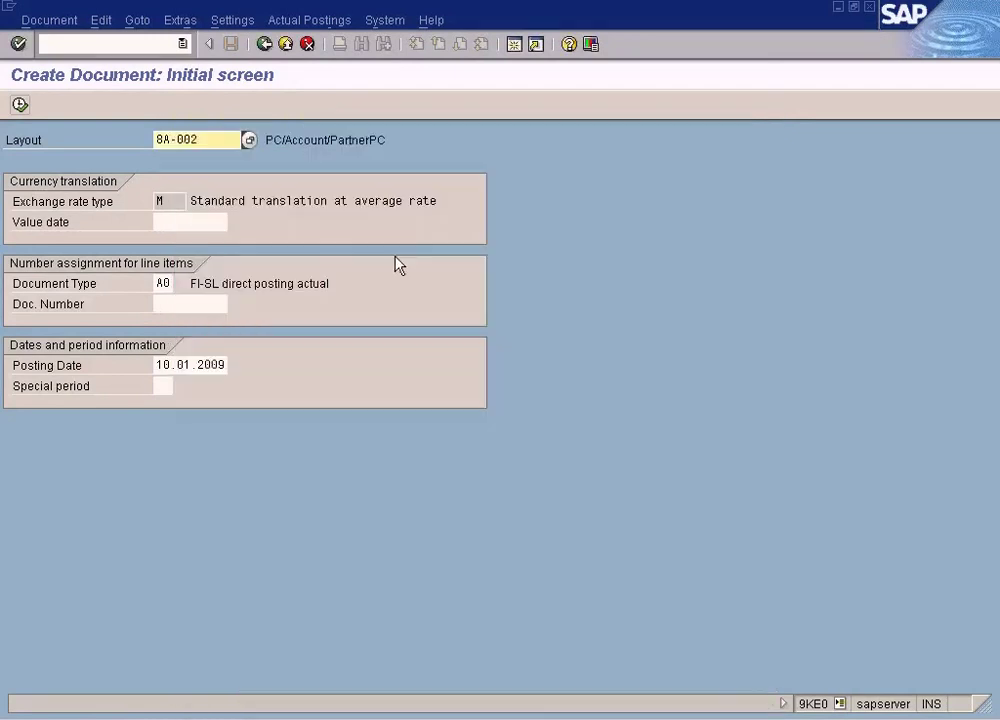
{"action": "left_click", "coordinate": [20, 105]}
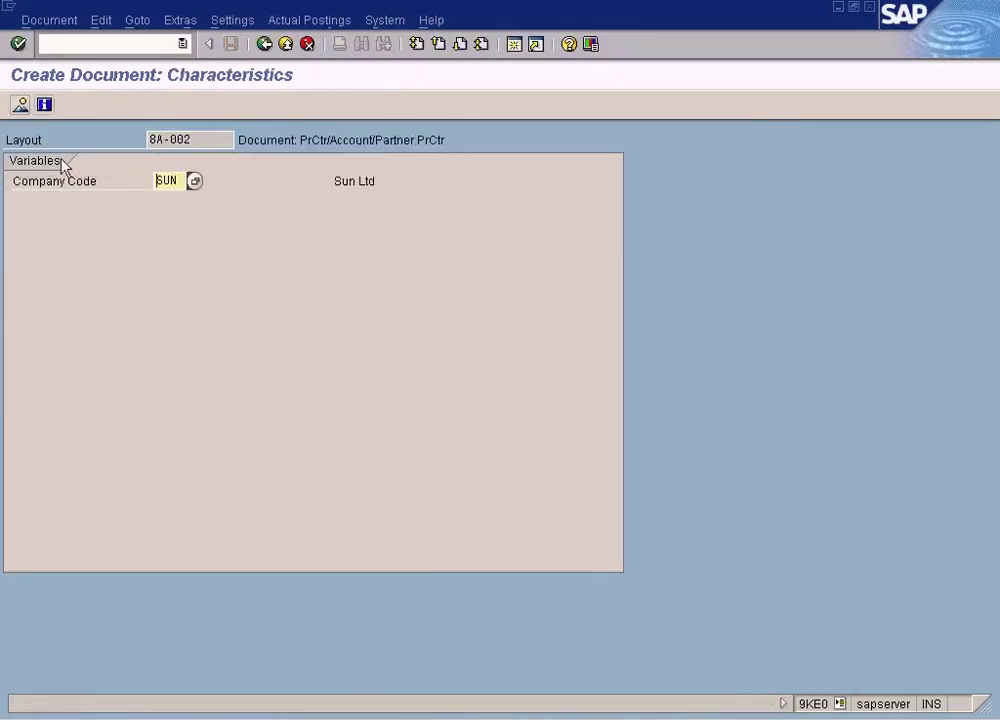
{"action": "left_click", "coordinate": [20, 106]}
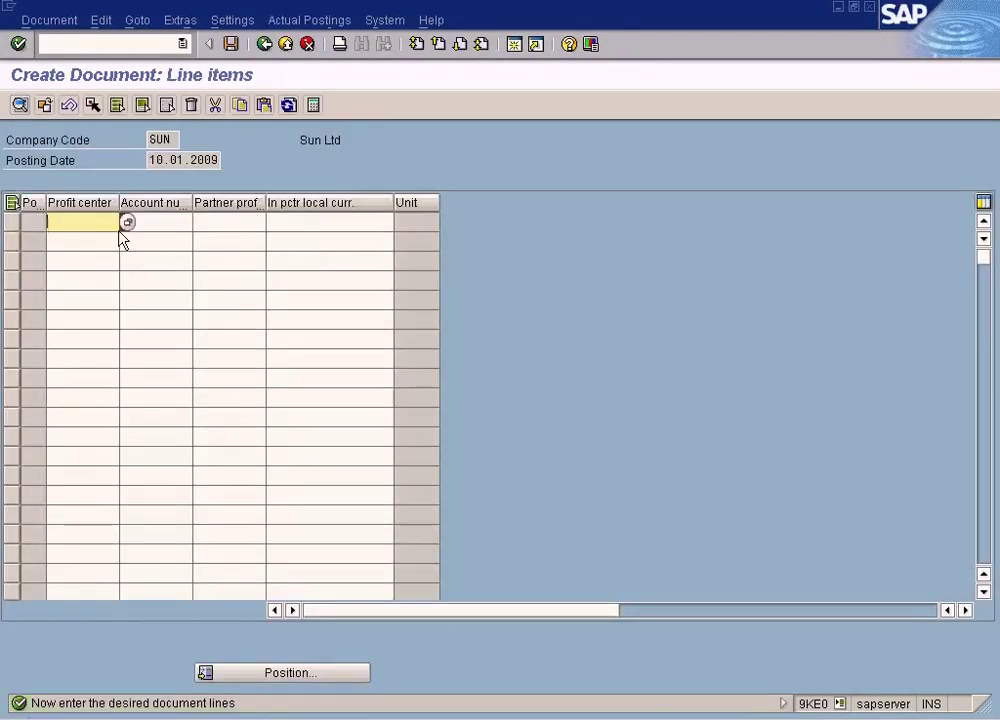
Step: Set the profit center of the first line item to CARS by choosing it from the possible values
{"action": "left_click", "coordinate": [234, 223]}
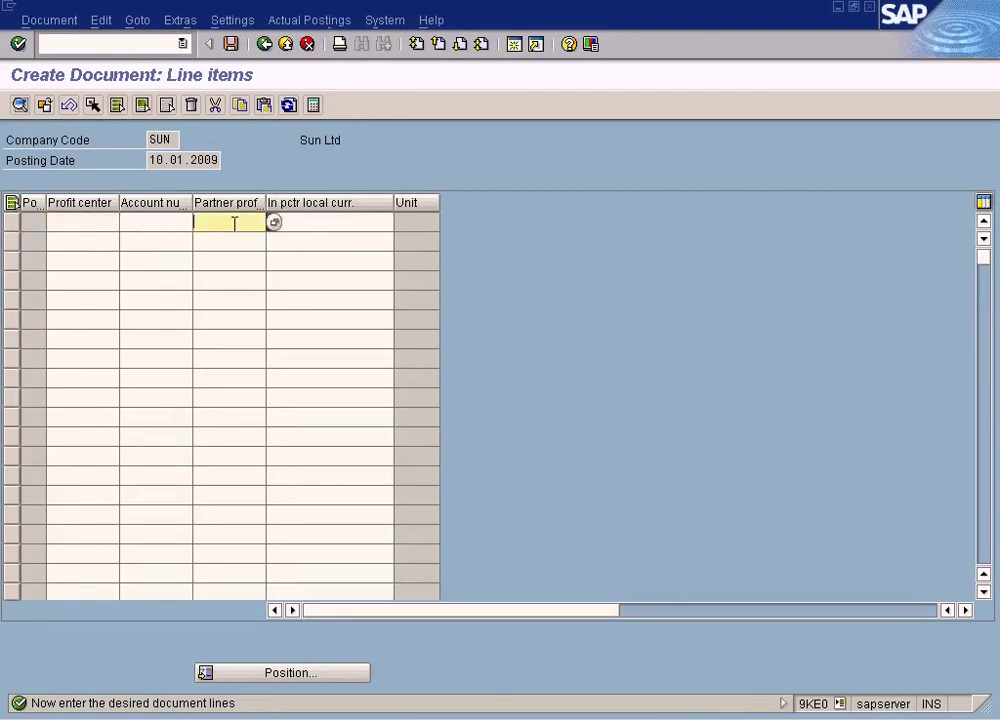
{"action": "left_click", "coordinate": [103, 223]}
{"action": "key", "text": "F4"}
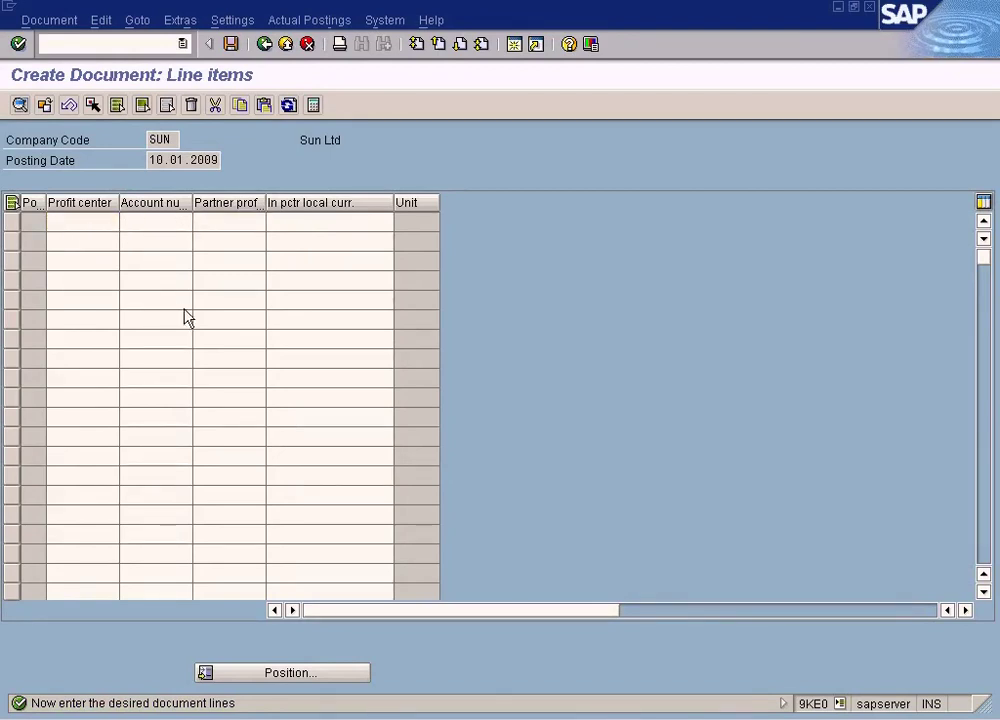
{"action": "left_click", "coordinate": [187, 499]}
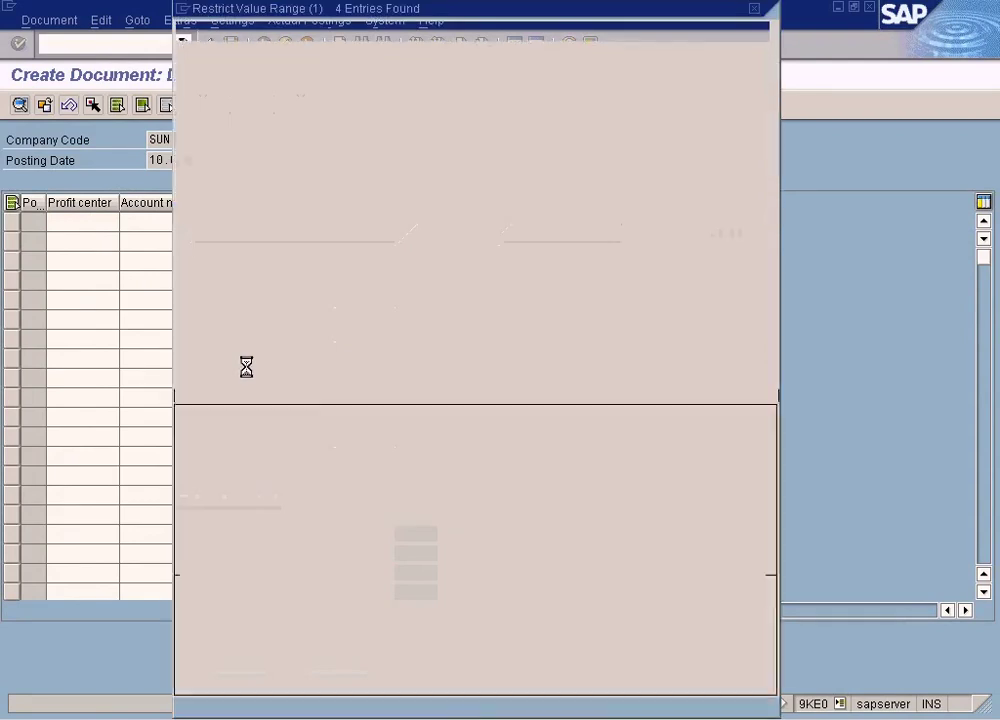
{"action": "double_click", "coordinate": [210, 138]}
Step: Look up the available account numbers for the CARS line item and close the list without choosing one
{"action": "left_click", "coordinate": [169, 222]}
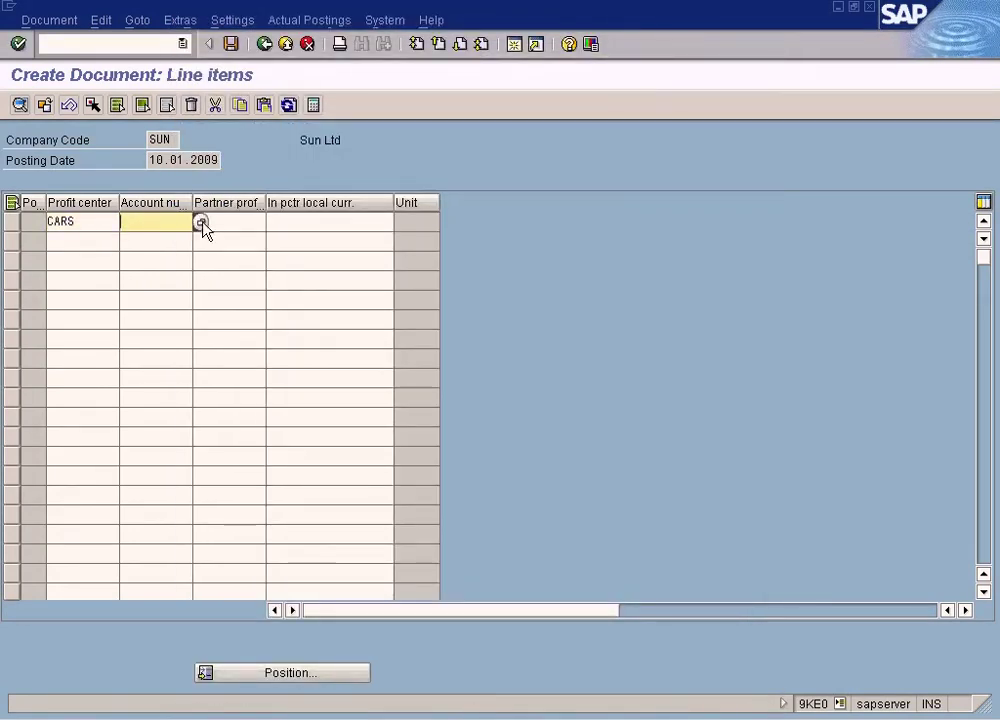
{"action": "left_click", "coordinate": [201, 222]}
{"action": "left_click", "coordinate": [189, 556]}
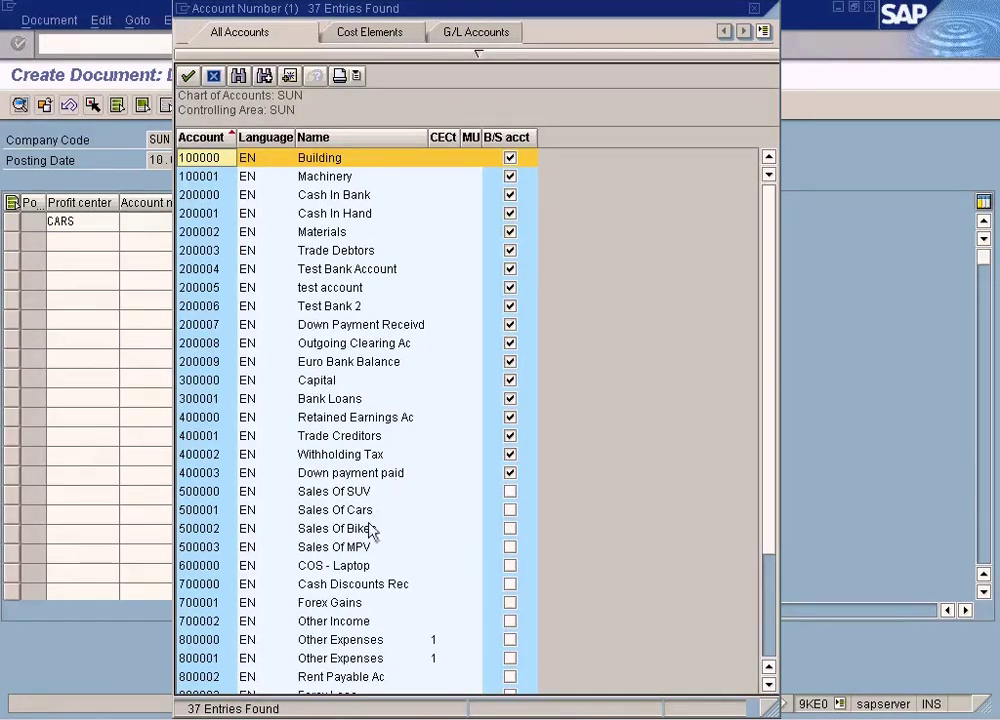
{"action": "key", "text": "Escape"}
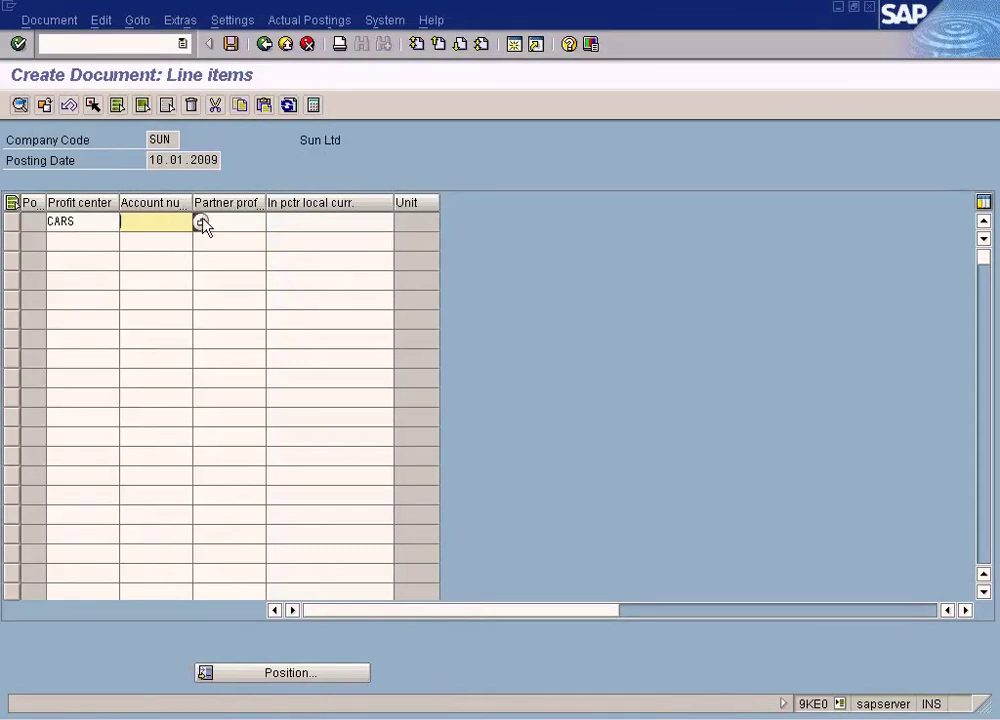
Step: Set the account number of the CARS line item to the Sales Of Bikes account by choosing it from the possible values
{"action": "left_click", "coordinate": [201, 222]}
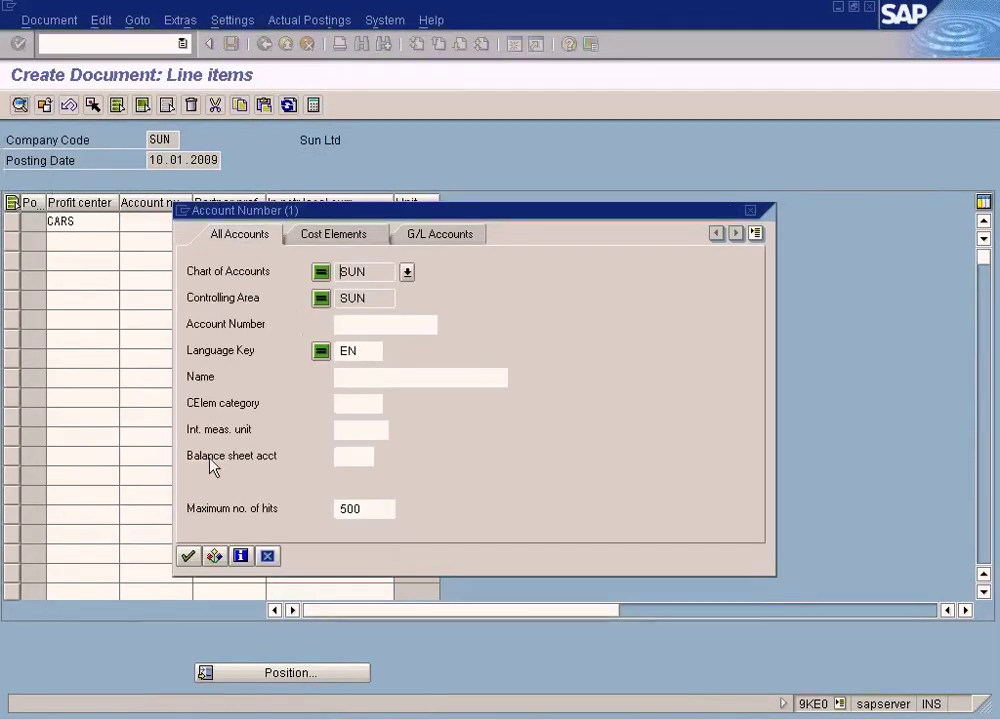
{"action": "left_click", "coordinate": [188, 552]}
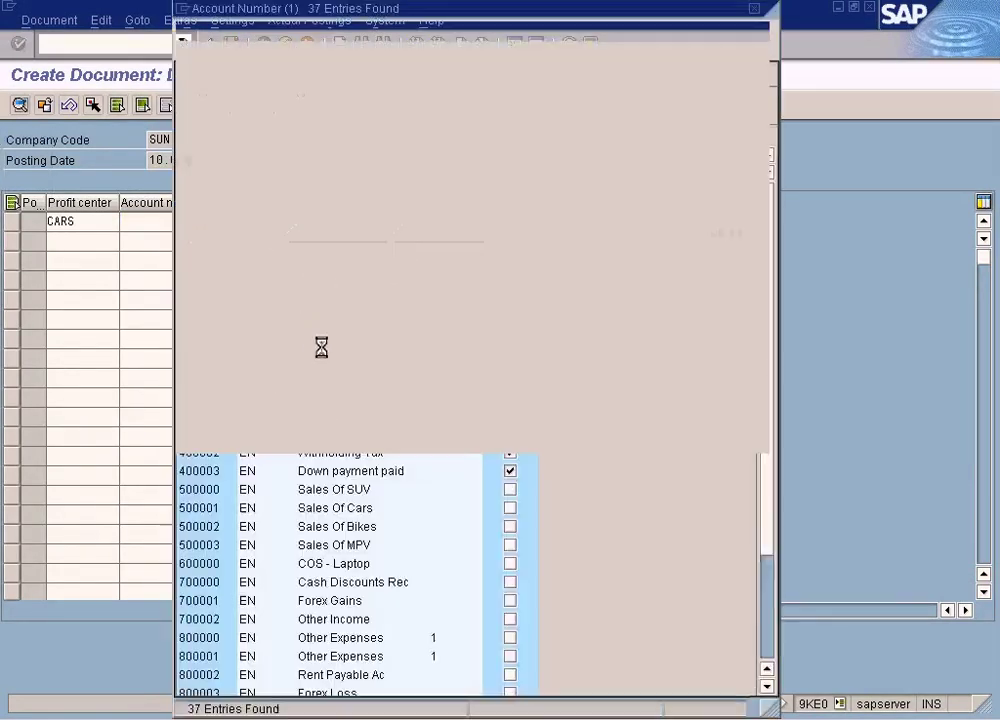
{"action": "left_click", "coordinate": [380, 531]}
{"action": "double_click", "coordinate": [380, 531]}
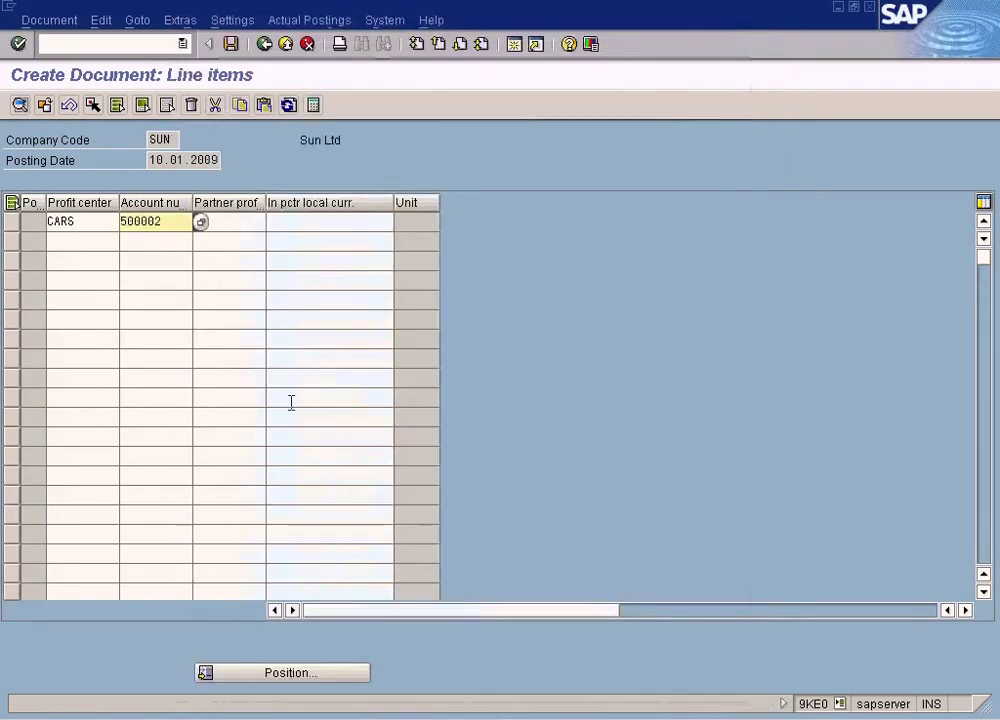
Step: Set the partner profit center of the CARS line item to BIKES by choosing it from the possible values
{"action": "left_click", "coordinate": [236, 222]}
{"action": "left_click", "coordinate": [273, 222]}
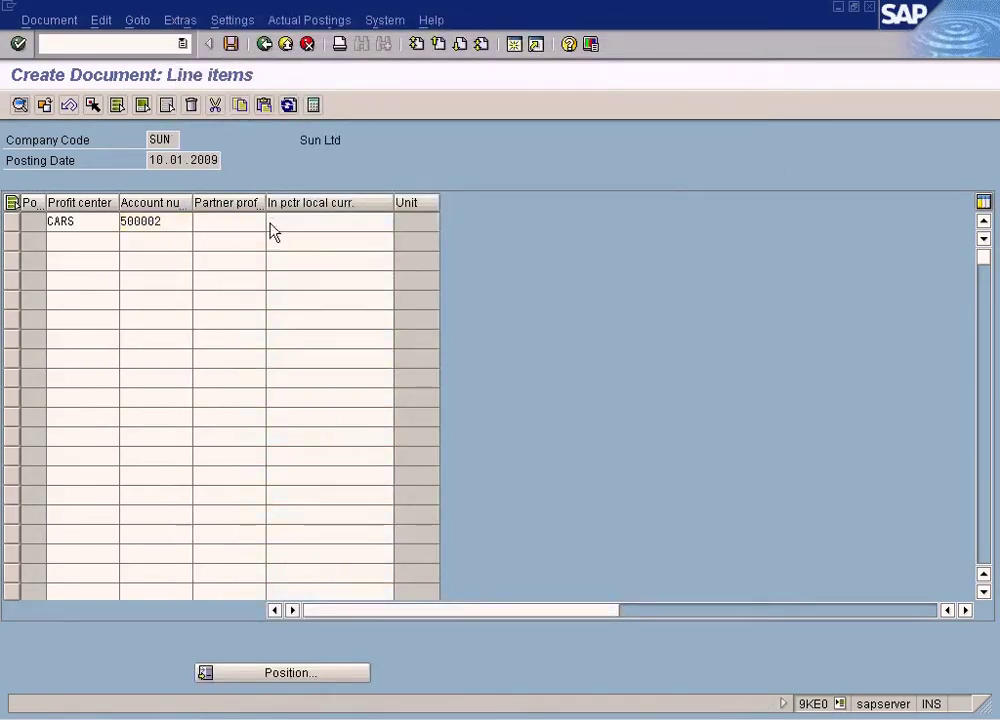
{"action": "left_click", "coordinate": [188, 500]}
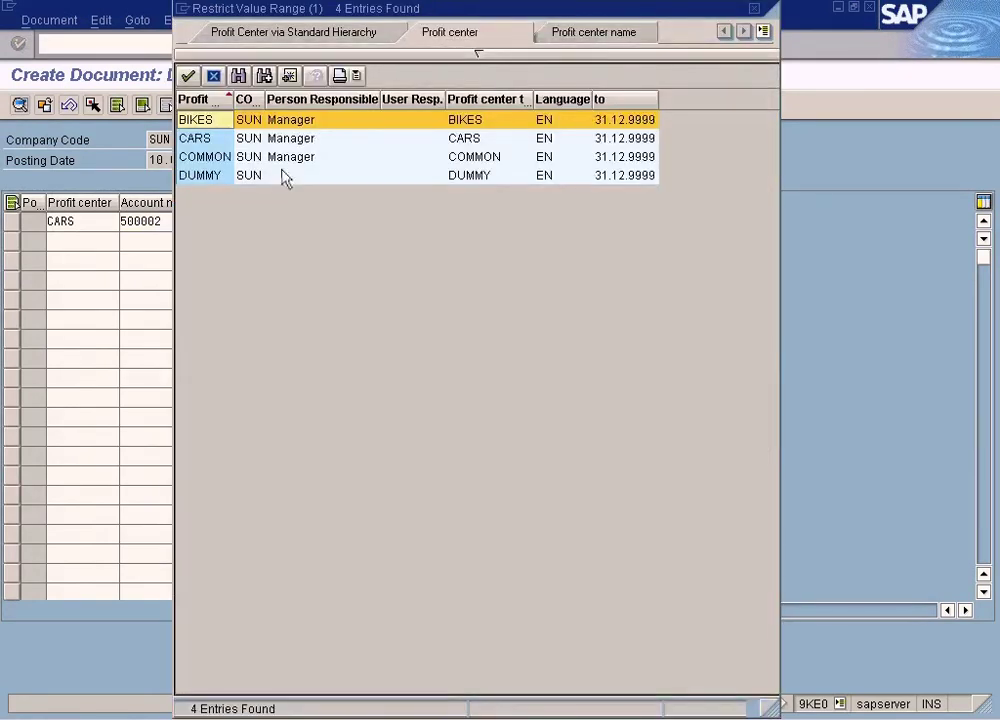
{"action": "double_click", "coordinate": [280, 123]}
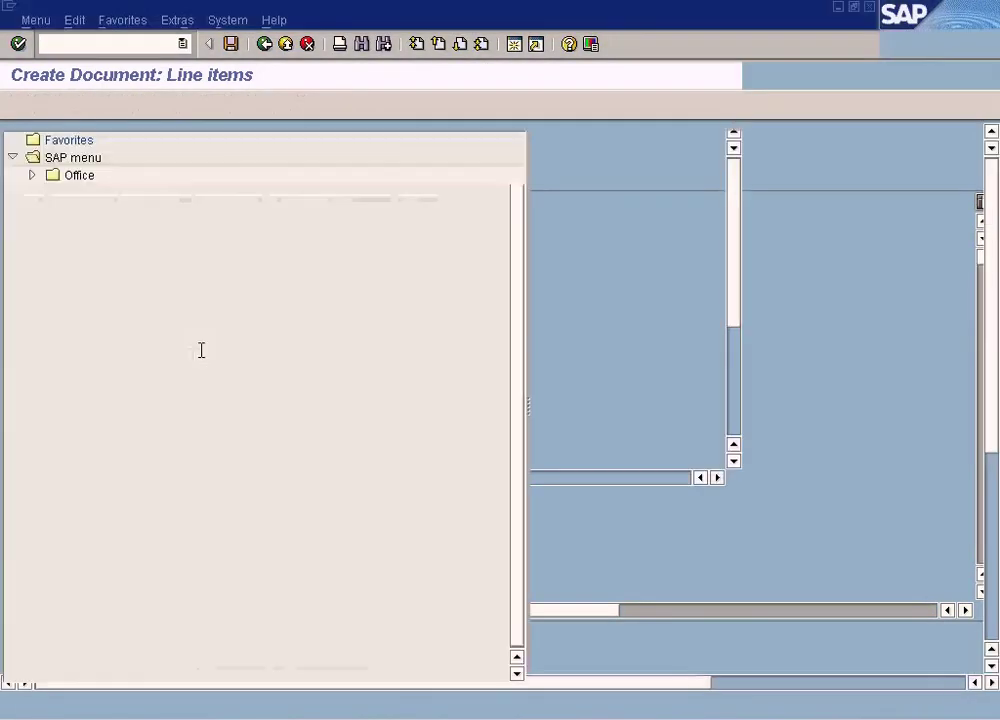
Step: In another session, open the Profit Center: Actual Line Items report from the Profit Center Accounting information system's line item reports
{"action": "left_click", "coordinate": [31, 245]}
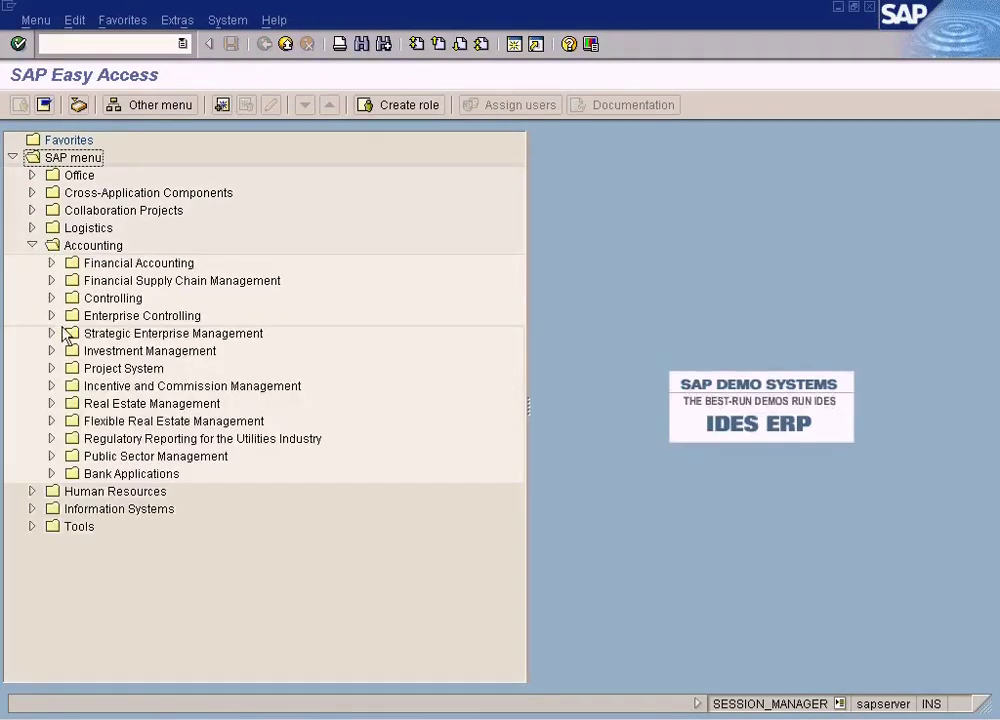
{"action": "left_click", "coordinate": [51, 299]}
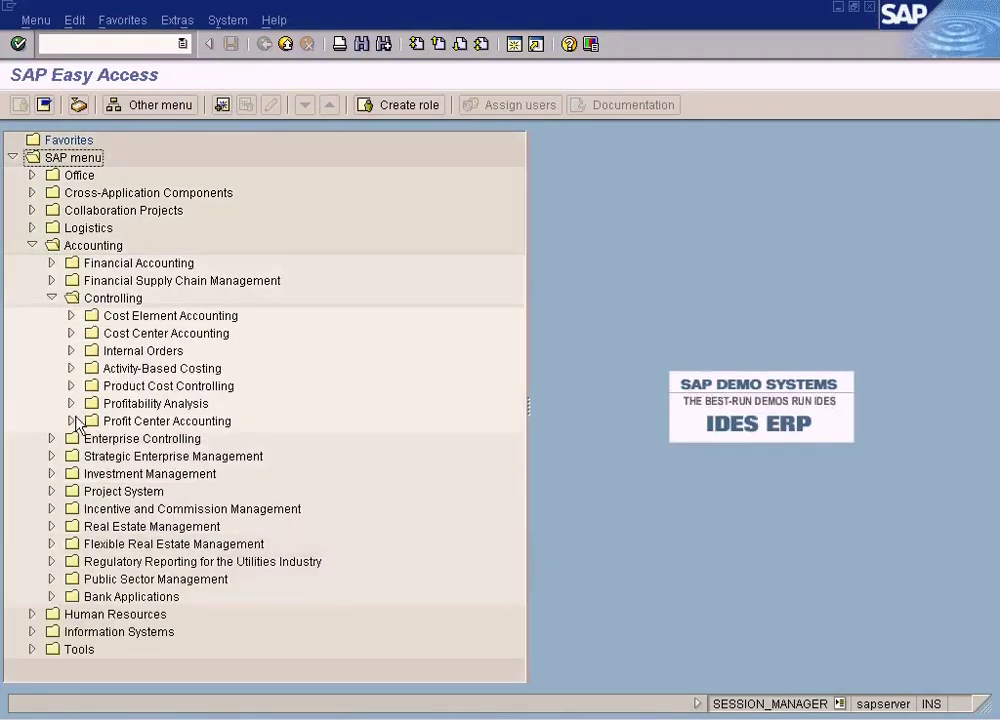
{"action": "left_click", "coordinate": [71, 421]}
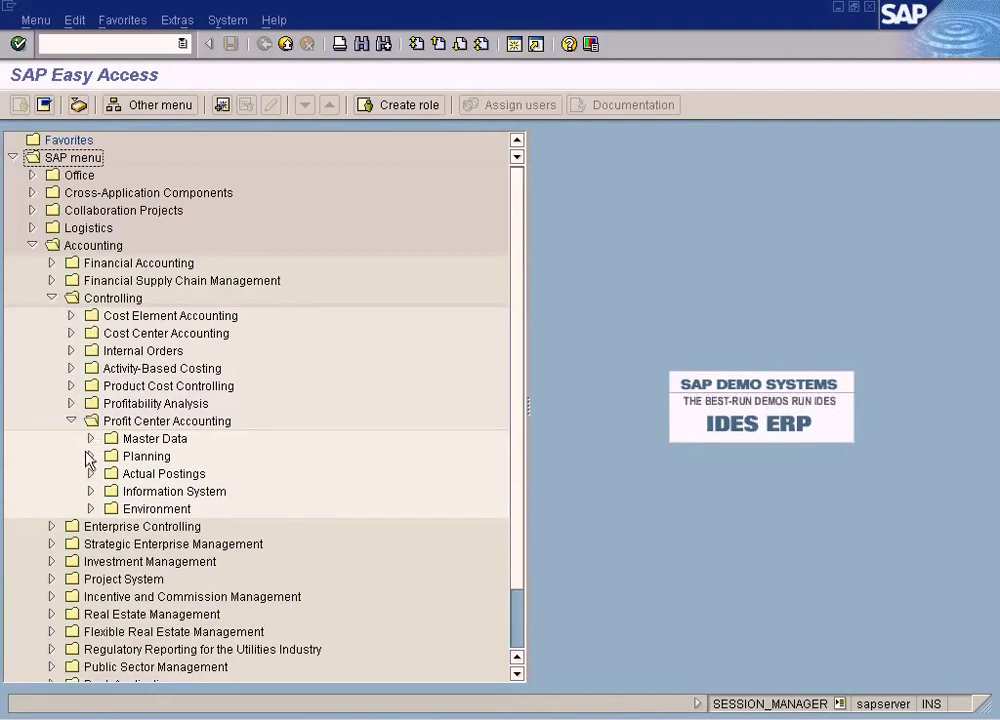
{"action": "left_click", "coordinate": [89, 491]}
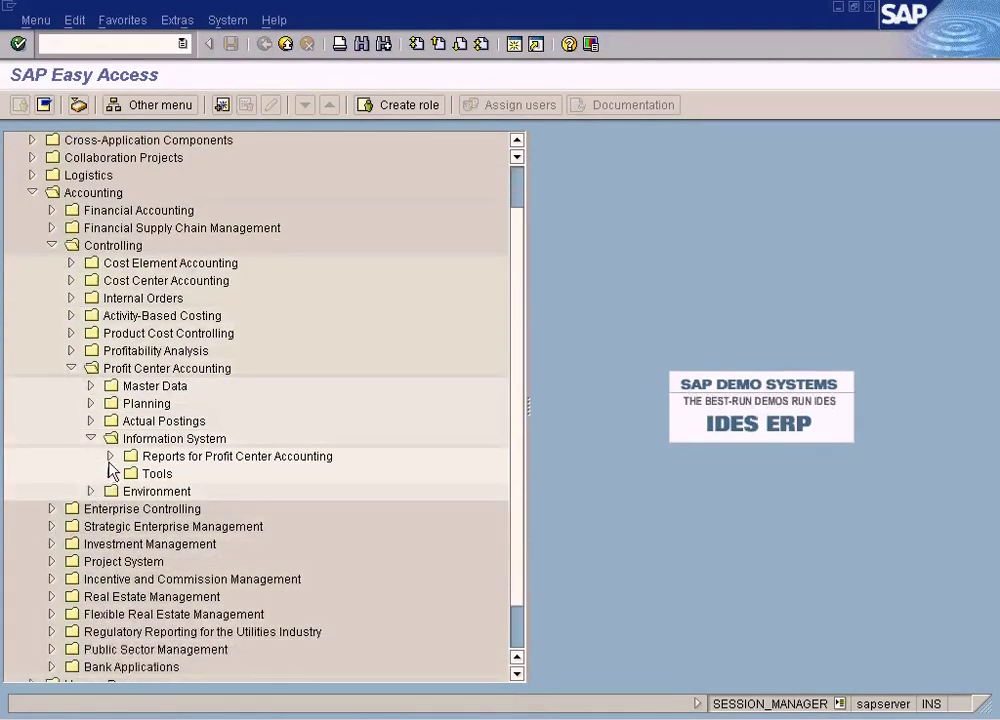
{"action": "left_click", "coordinate": [110, 457]}
{"action": "left_click", "coordinate": [129, 456]}
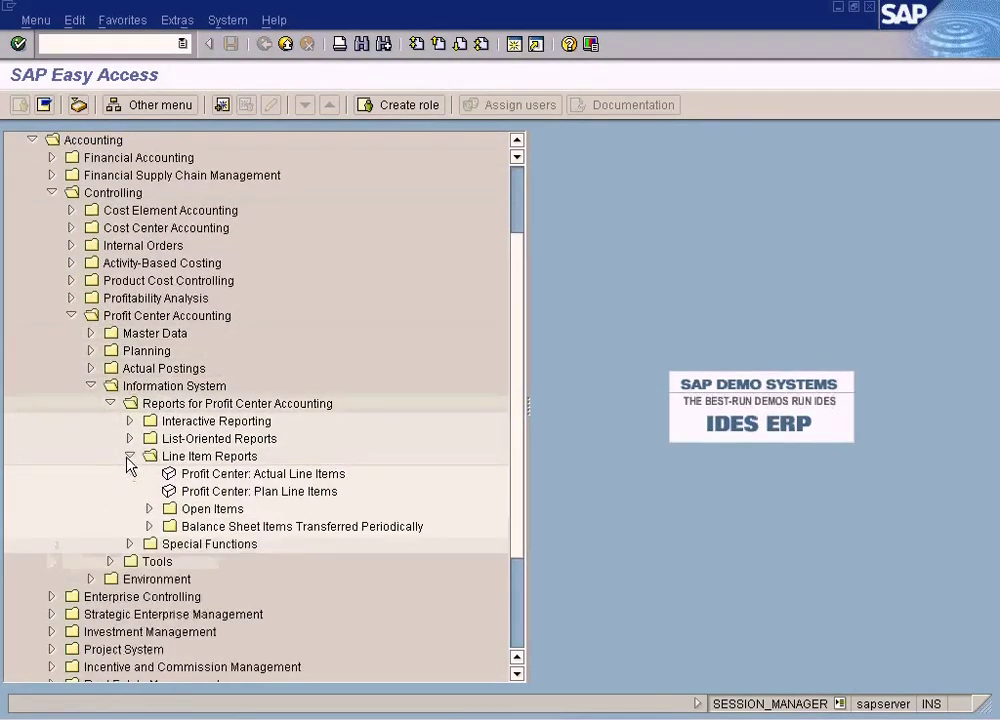
{"action": "left_click", "coordinate": [272, 424]}
{"action": "double_click", "coordinate": [272, 424]}
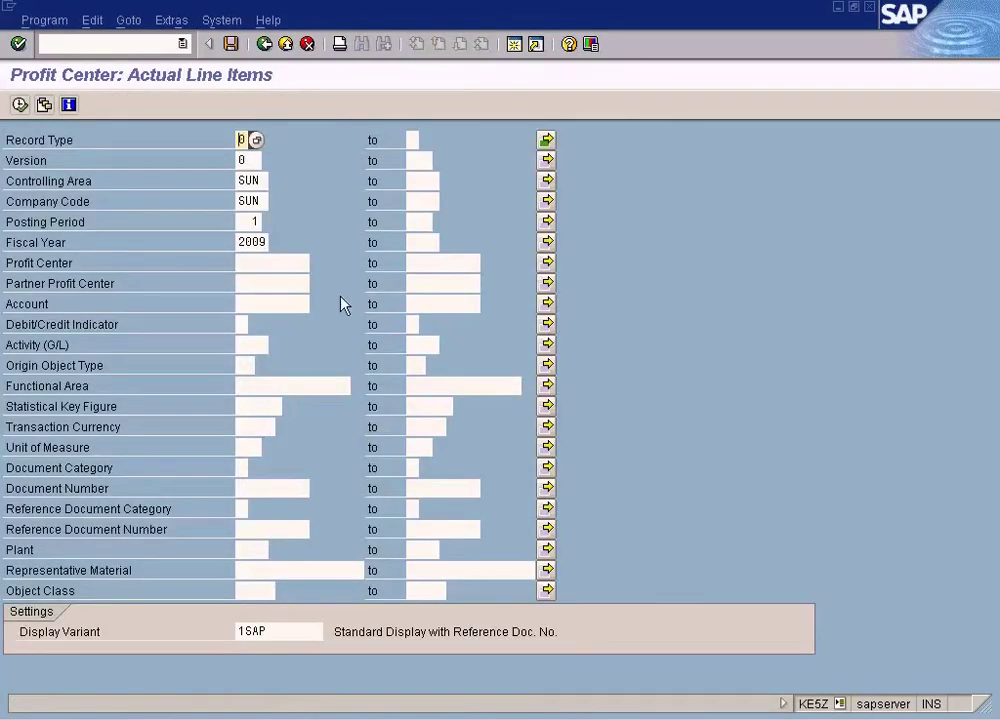
Step: Restrict the report's profit center selection to the single values CARS and BIKES and run the report
{"action": "left_click", "coordinate": [547, 262]}
{"action": "type", "text": "cars"}
{"action": "key", "text": "Tab"}
{"action": "type", "text": "b"}
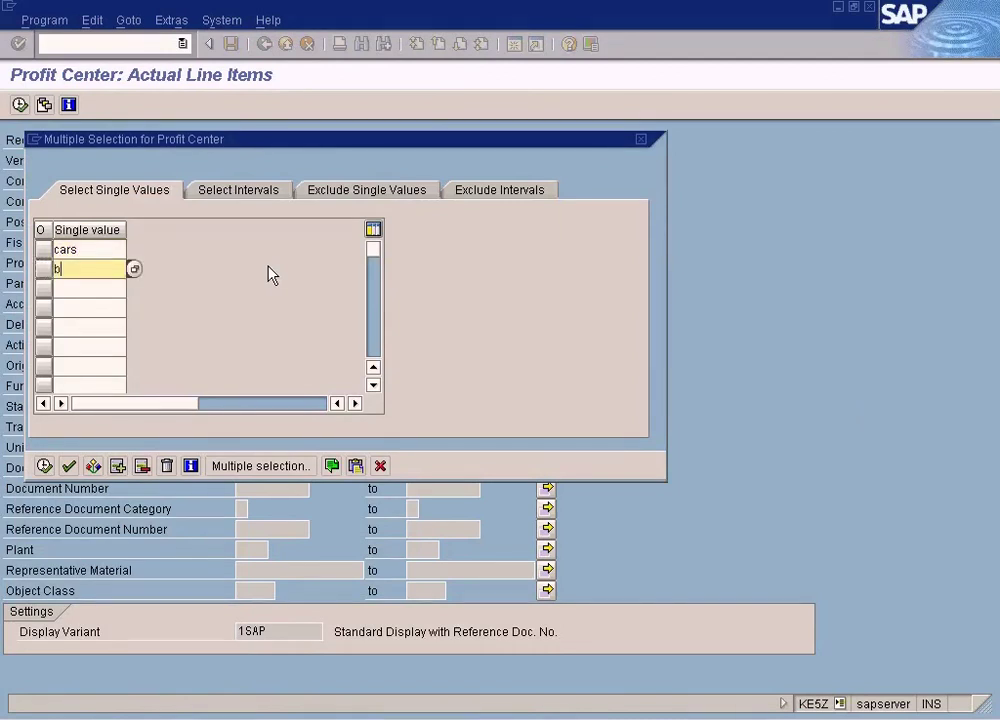
{"action": "type", "text": "ikes"}
{"action": "left_click", "coordinate": [44, 466]}
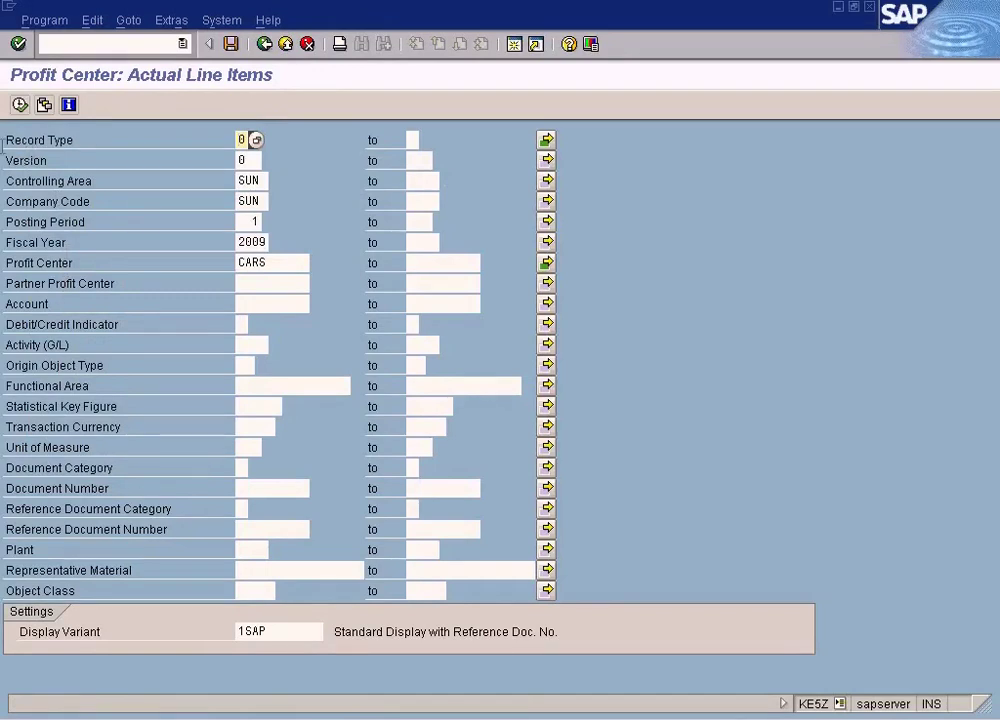
{"action": "left_click", "coordinate": [19, 104]}
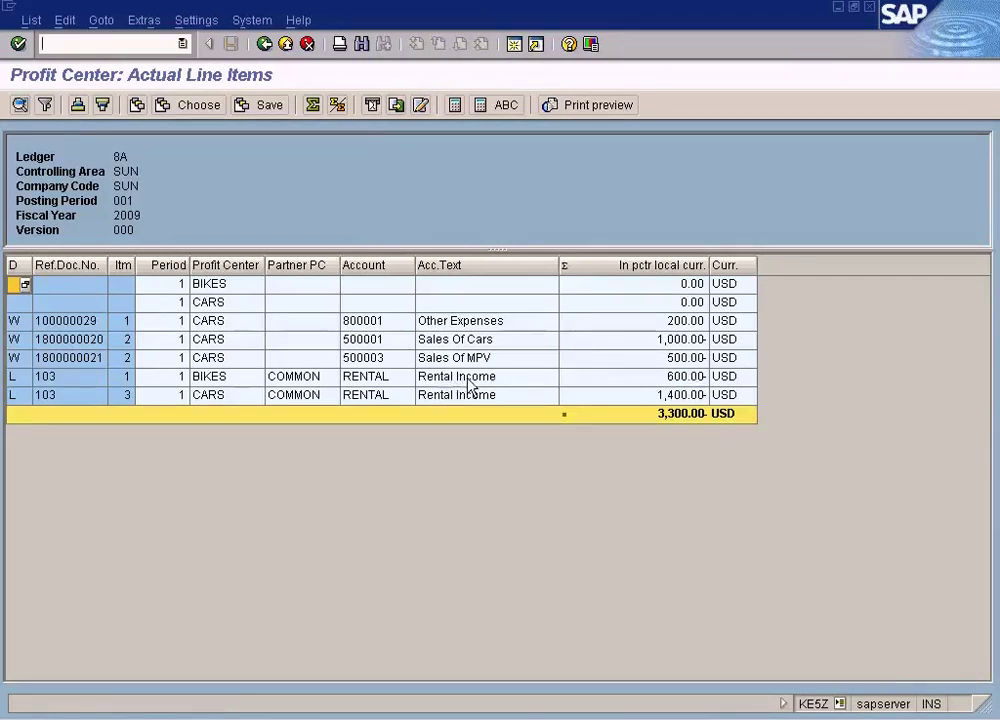
Step: Compare the accounts and amounts posted to CARS and BIKES in the report with the new document's line item, then leave the report
{"action": "left_click", "coordinate": [678, 399]}
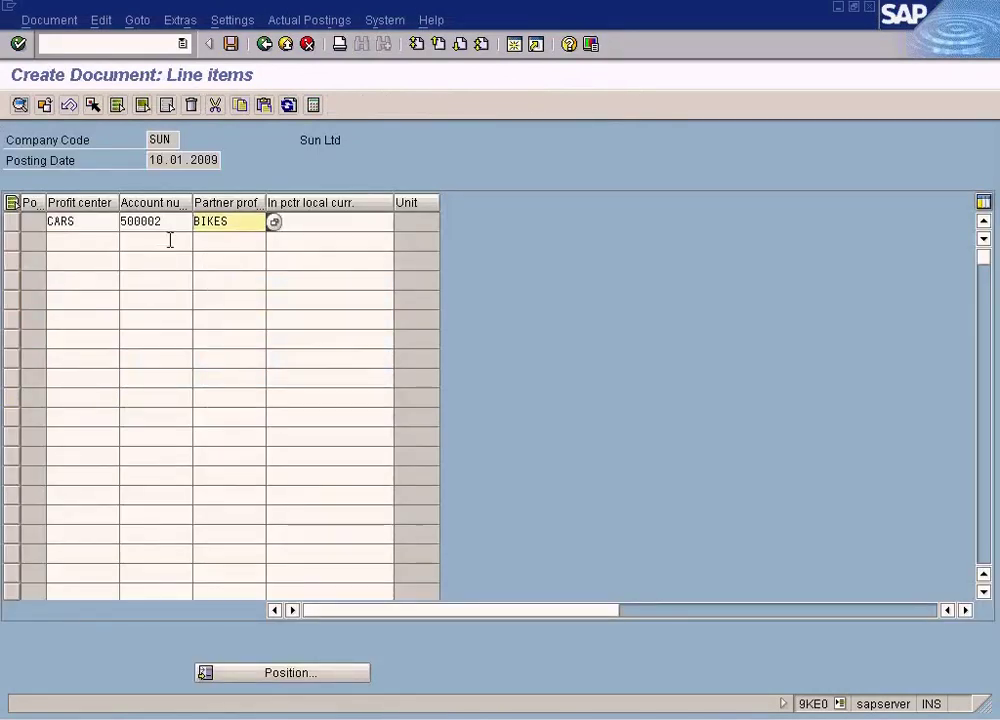
{"action": "left_click", "coordinate": [170, 224]}
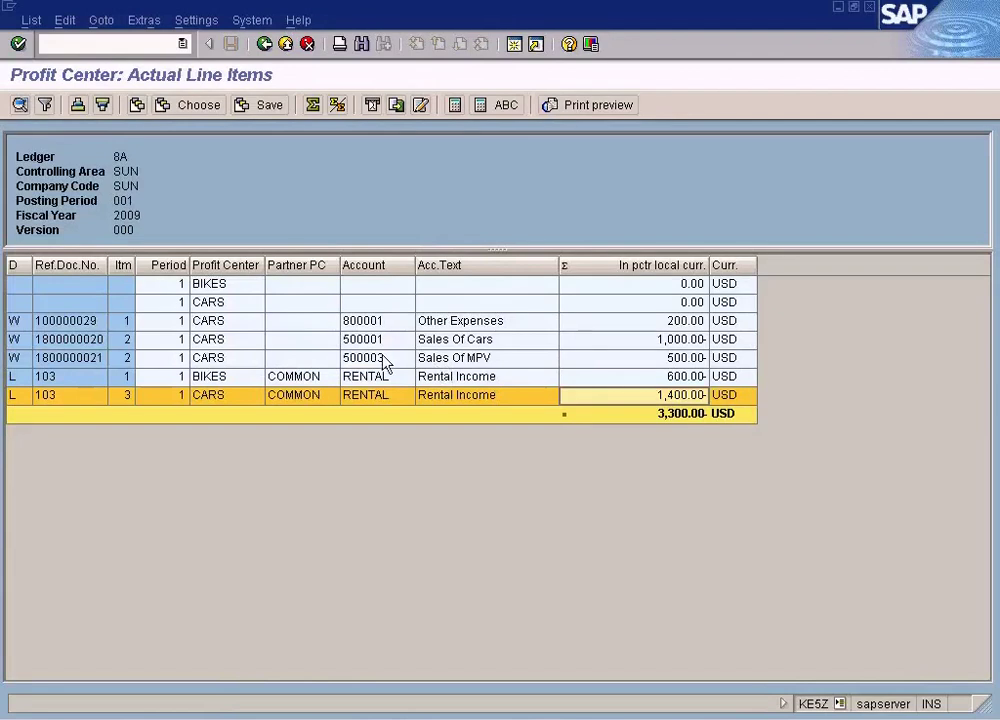
{"action": "left_click", "coordinate": [219, 305]}
{"action": "left_click", "coordinate": [225, 324]}
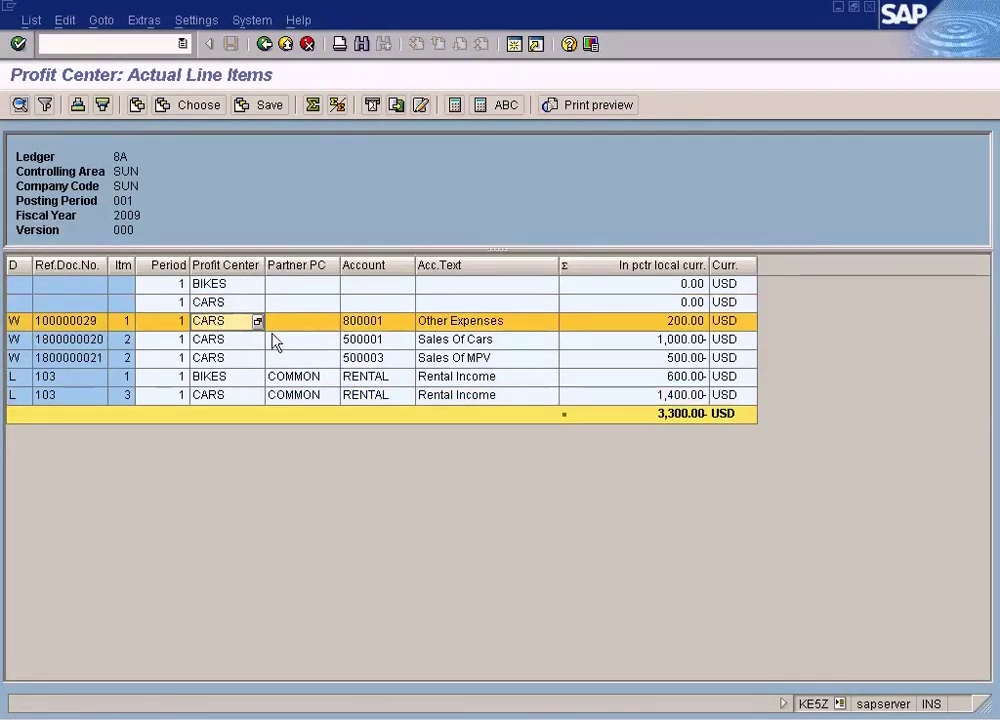
{"action": "left_click", "coordinate": [378, 328]}
{"action": "left_click", "coordinate": [378, 340]}
{"action": "left_click", "coordinate": [379, 357]}
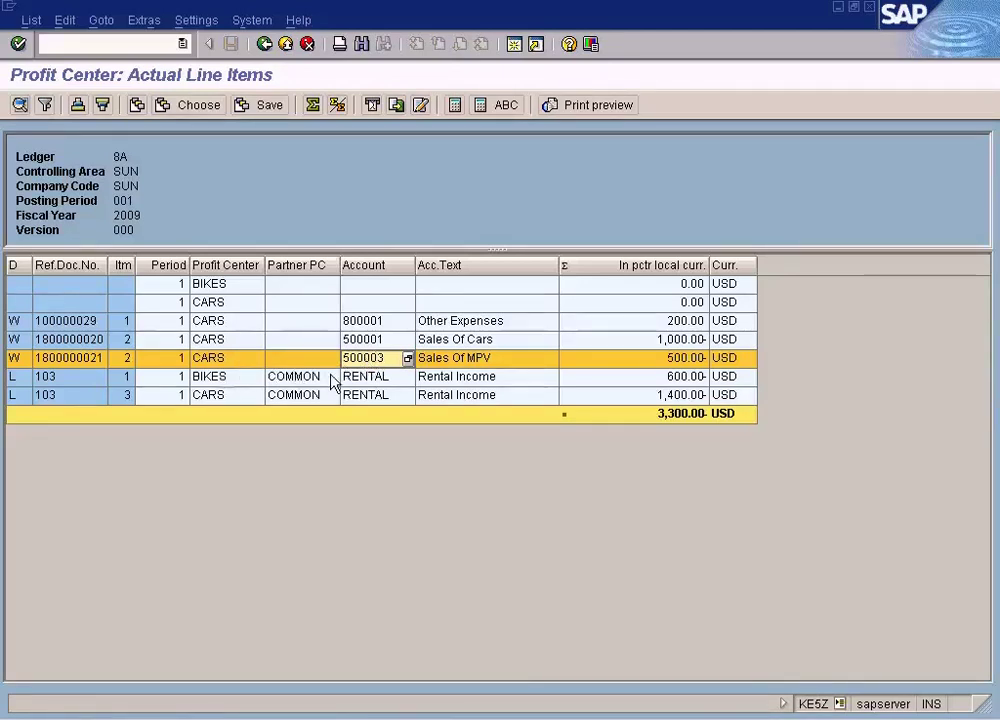
{"action": "key", "text": "F3"}
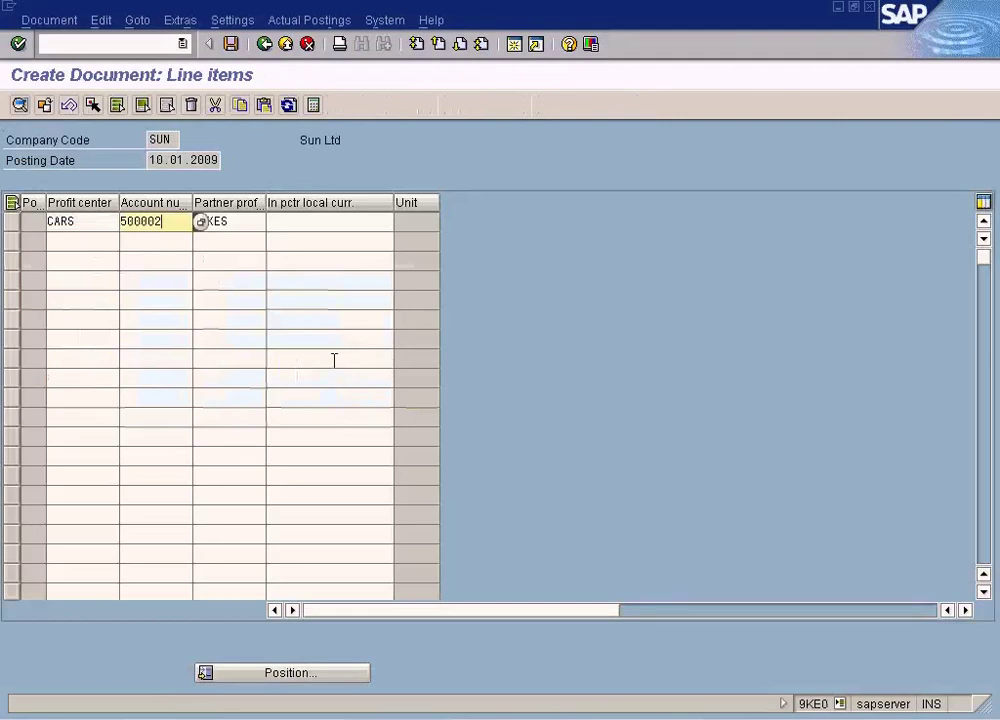
Step: Set the profit center local currency amount of the CARS line item to 200
{"action": "left_click", "coordinate": [329, 226]}
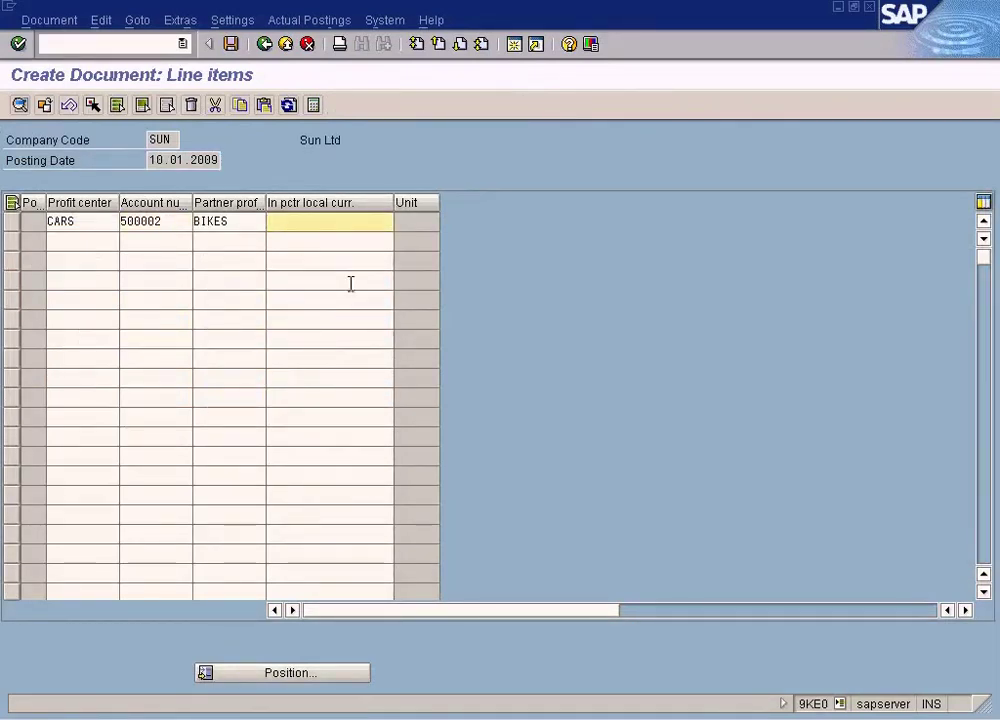
{"action": "type", "text": "200"}
{"action": "left_click", "coordinate": [107, 245]}
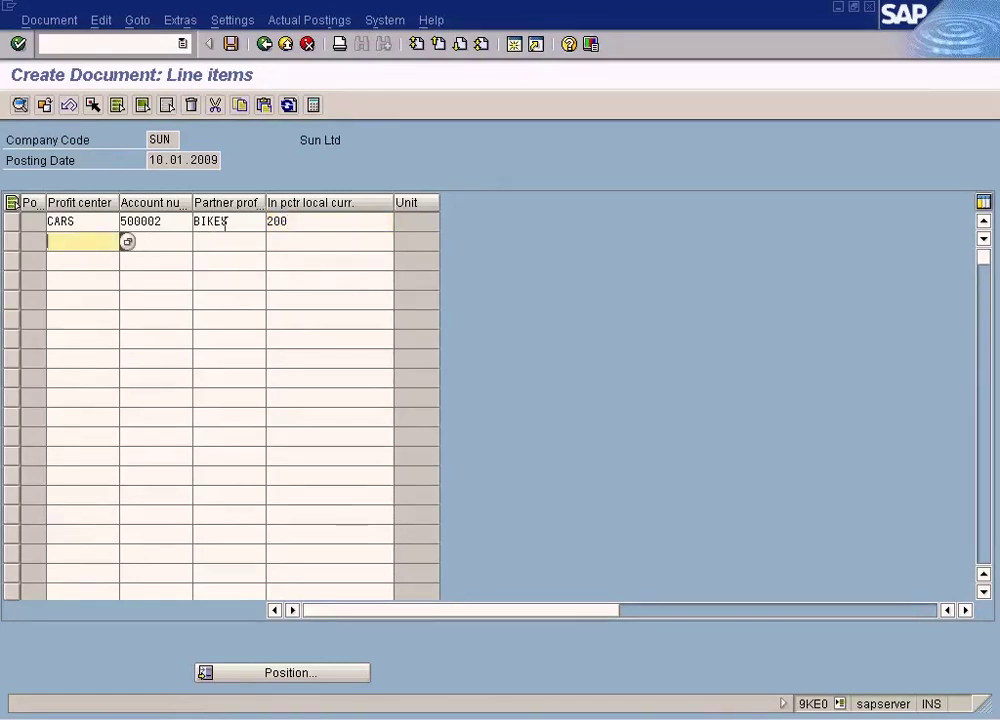
Step: Add a second line item with profit center BIKES and partner profit center CARS, copying the values from the first line
{"action": "double_click", "coordinate": [243, 222]}
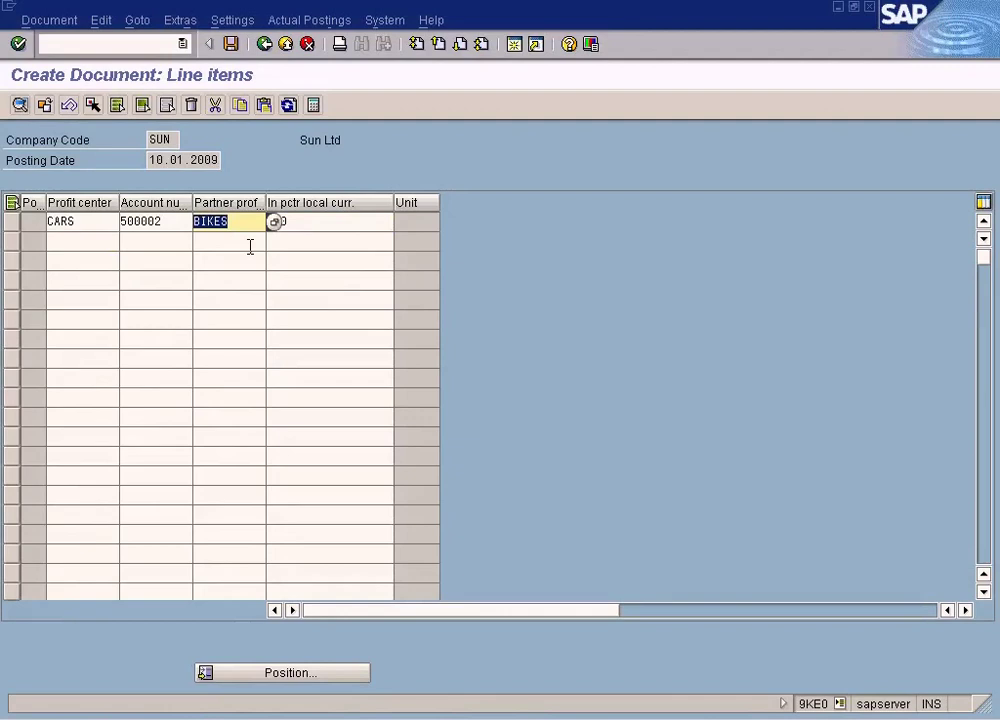
{"action": "key", "text": "ctrl+c"}
{"action": "left_click", "coordinate": [100, 240]}
{"action": "key", "text": "ctrl+v"}
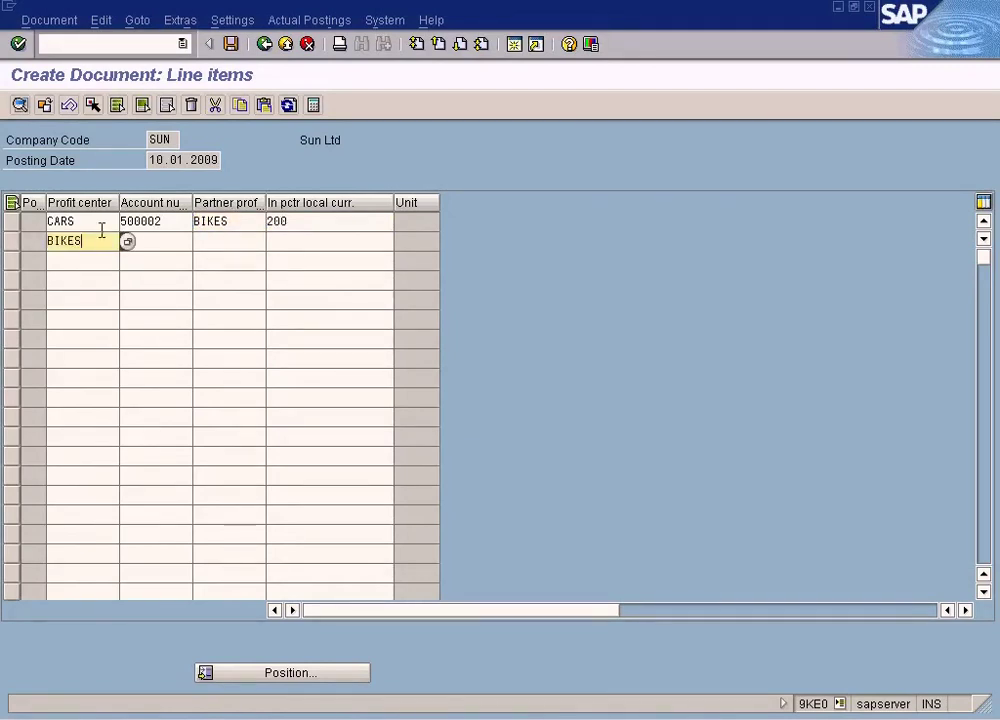
{"action": "double_click", "coordinate": [100, 222]}
{"action": "left_click", "coordinate": [148, 242]}
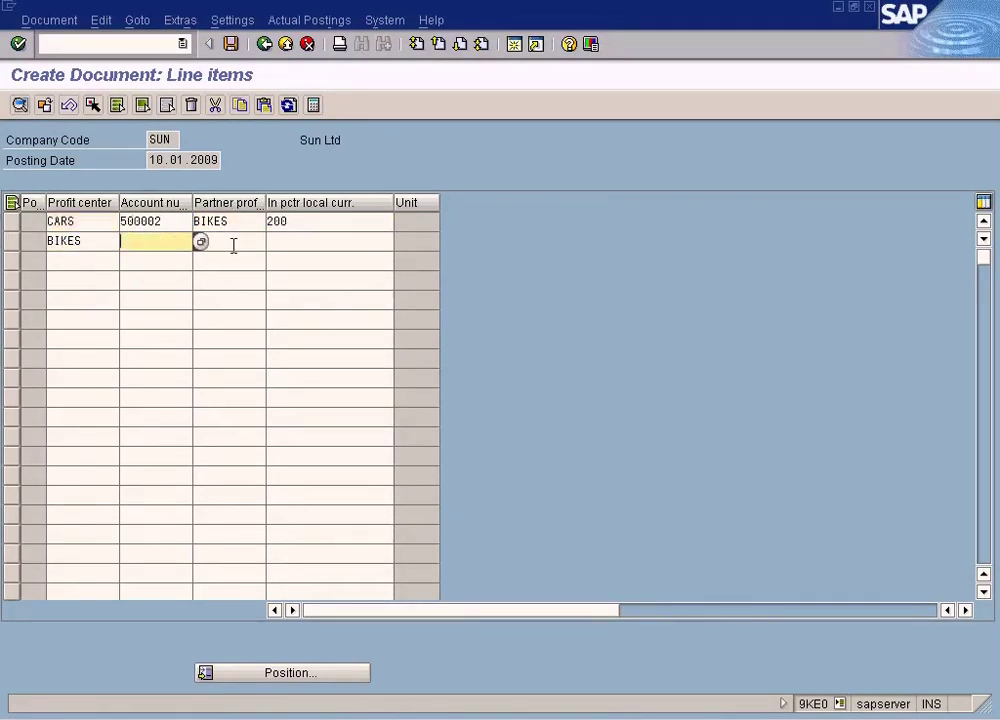
{"action": "left_click", "coordinate": [236, 242]}
{"action": "key", "text": "ctrl+v"}
Step: Copy the first line's account number to the BIKES line item and set its amount to -200
{"action": "left_click_drag", "start_coordinate": [179, 220], "coordinate": [50, 221]}
{"action": "key", "text": "ctrl+c"}
{"action": "left_click", "coordinate": [145, 240]}
{"action": "key", "text": "ctrl+v"}
{"action": "left_click", "coordinate": [326, 240]}
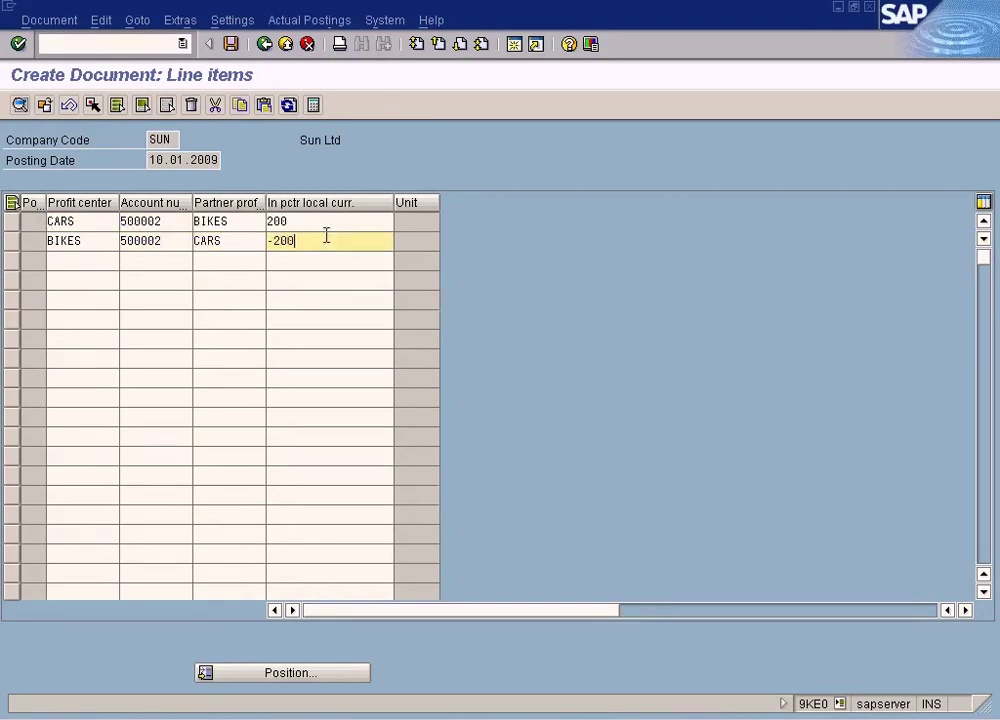
Step: Review the profit centers, partner profit centers and amounts of the CARS and BIKES line items
{"action": "left_click", "coordinate": [100, 241]}
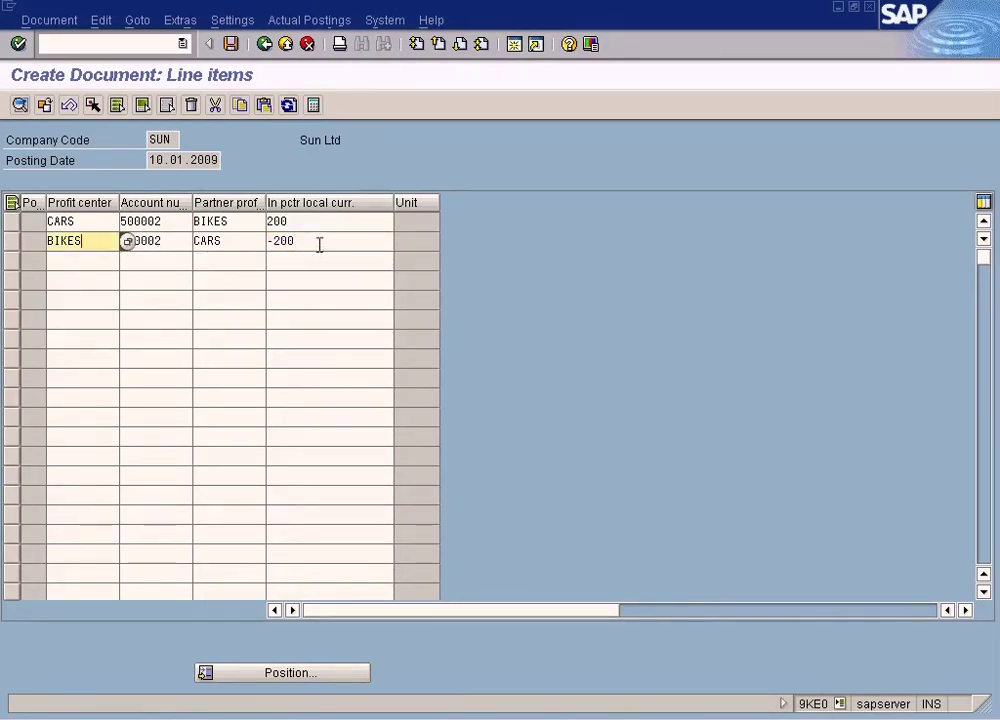
{"action": "left_click", "coordinate": [297, 221]}
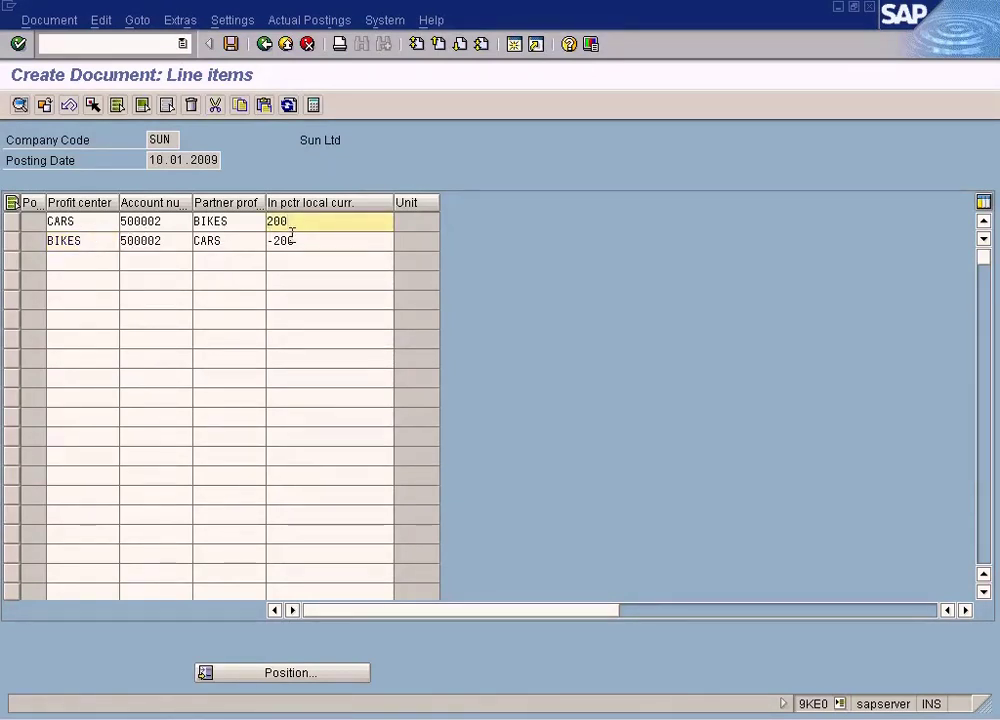
{"action": "left_click", "coordinate": [241, 221]}
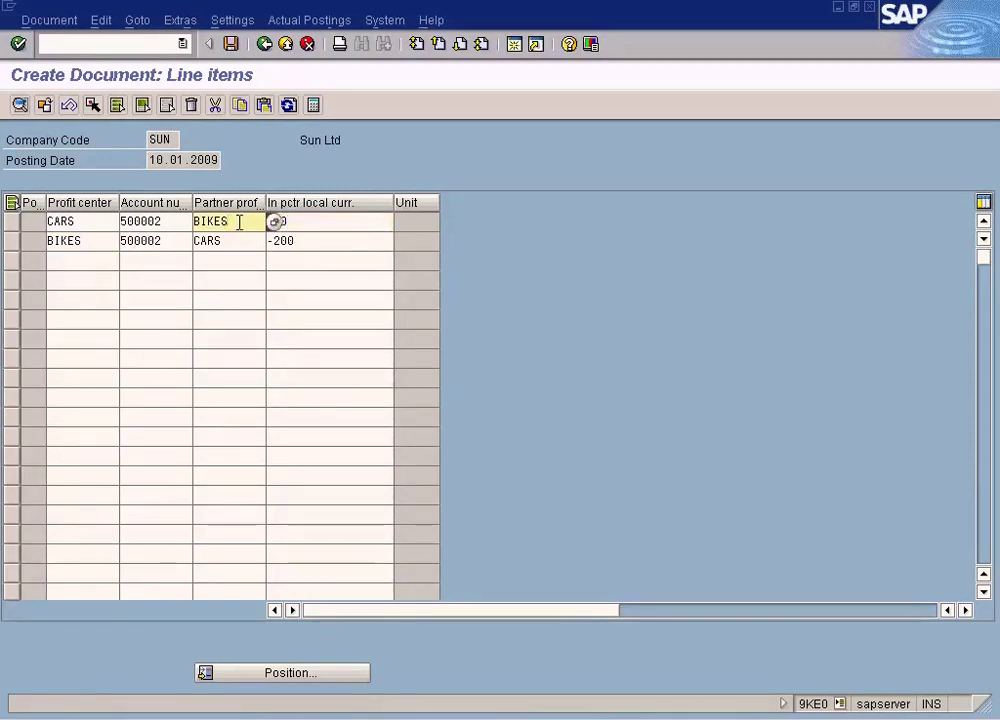
{"action": "left_click", "coordinate": [317, 229]}
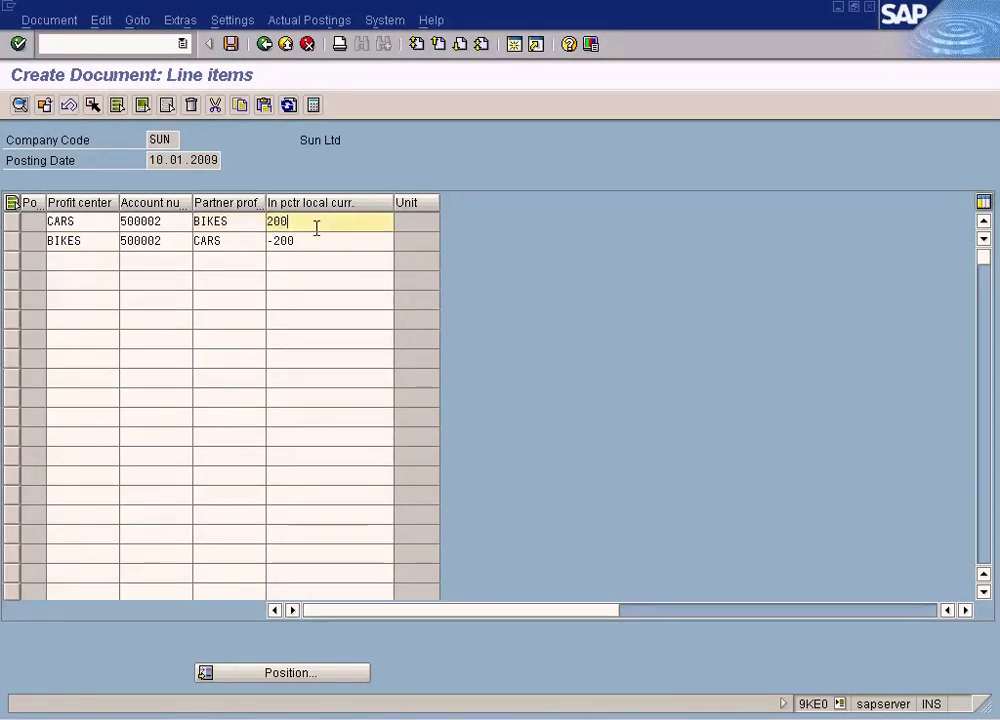
{"action": "left_click", "coordinate": [92, 221]}
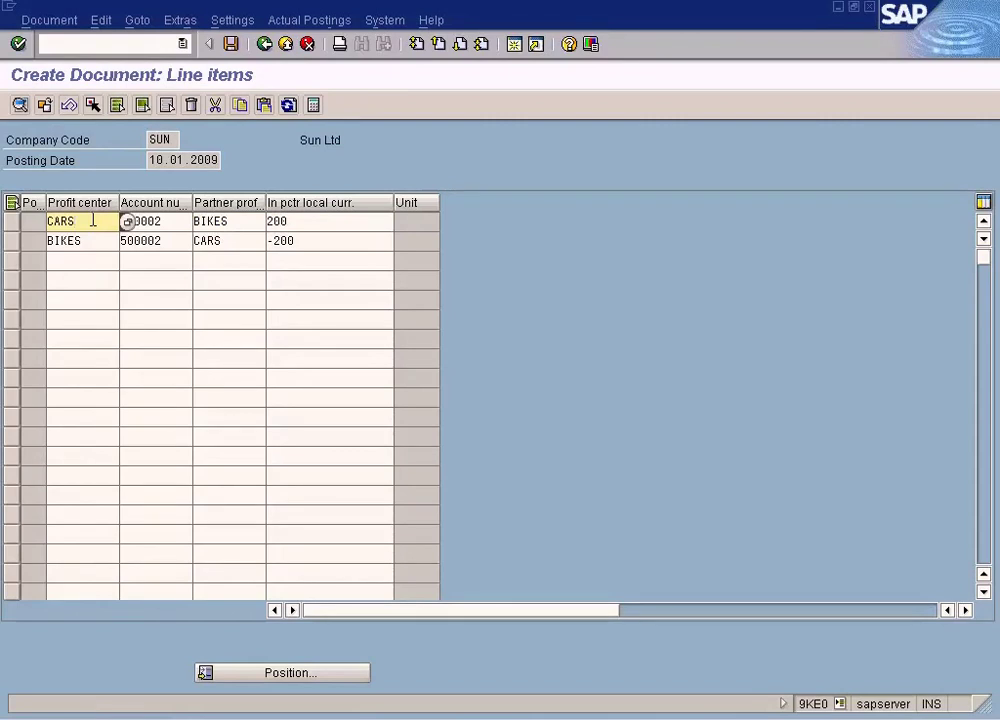
{"action": "left_click", "coordinate": [253, 222]}
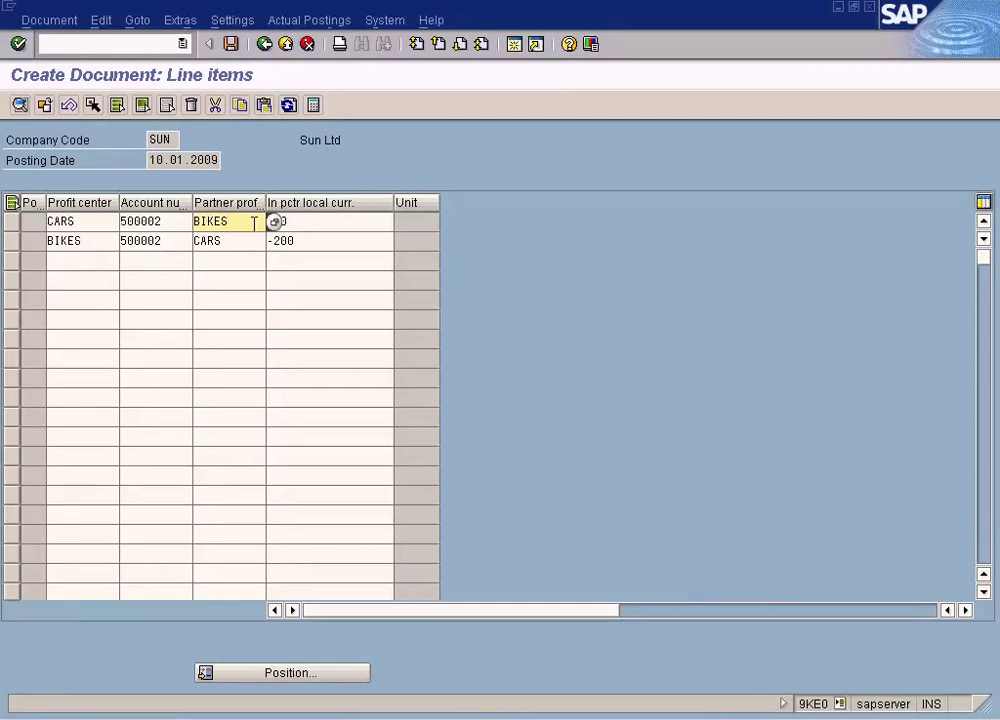
{"action": "left_click", "coordinate": [308, 223]}
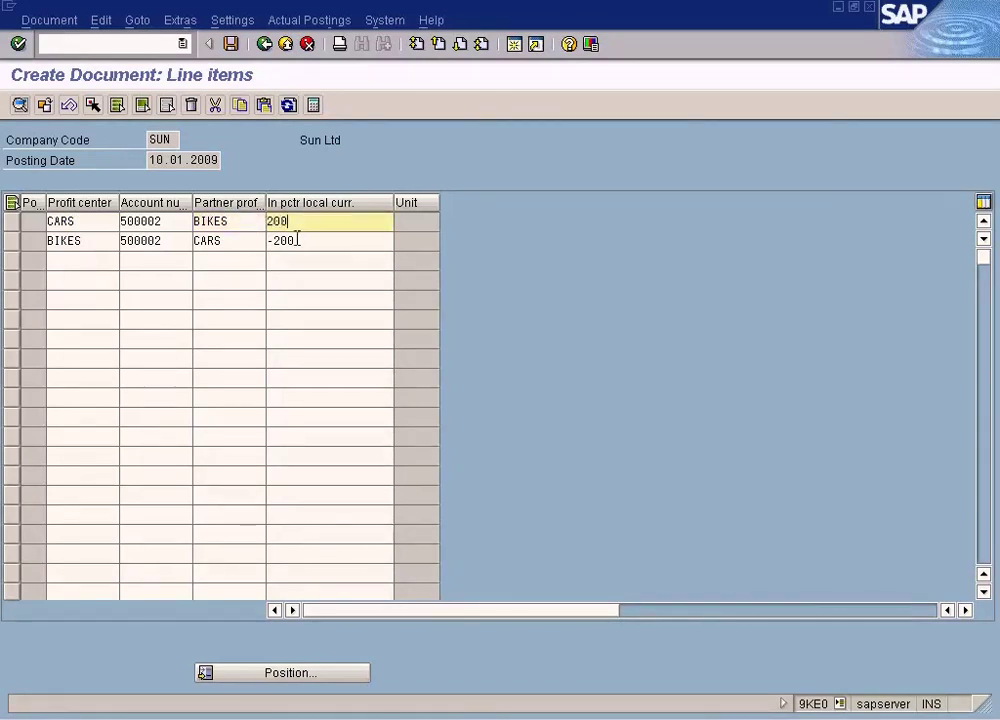
Step: Clear the profit center, account number, partner profit center and amount of the second line item
{"action": "left_click", "coordinate": [89, 241]}
{"action": "key", "text": "Delete"}
{"action": "left_click", "coordinate": [160, 241]}
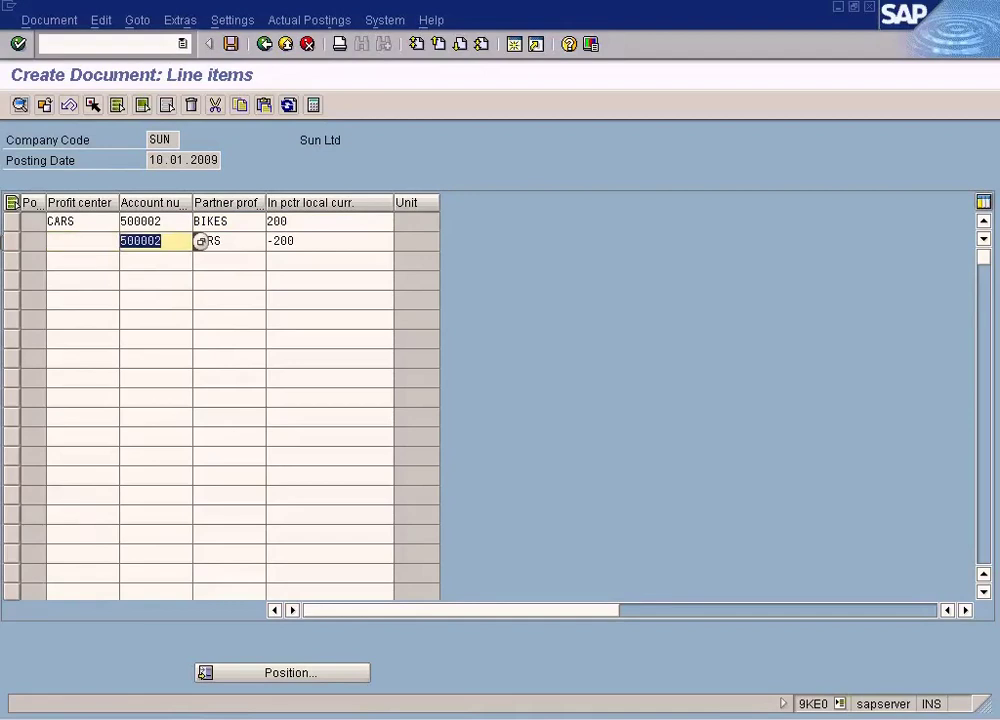
{"action": "left_click", "coordinate": [230, 241]}
{"action": "key", "text": "shift+Tab"}
{"action": "key", "text": "Delete"}
{"action": "key", "text": "Tab"}
{"action": "key", "text": "ctrl+c"}
{"action": "key", "text": "Delete"}
{"action": "key", "text": "Tab"}
{"action": "key", "text": "Delete"}
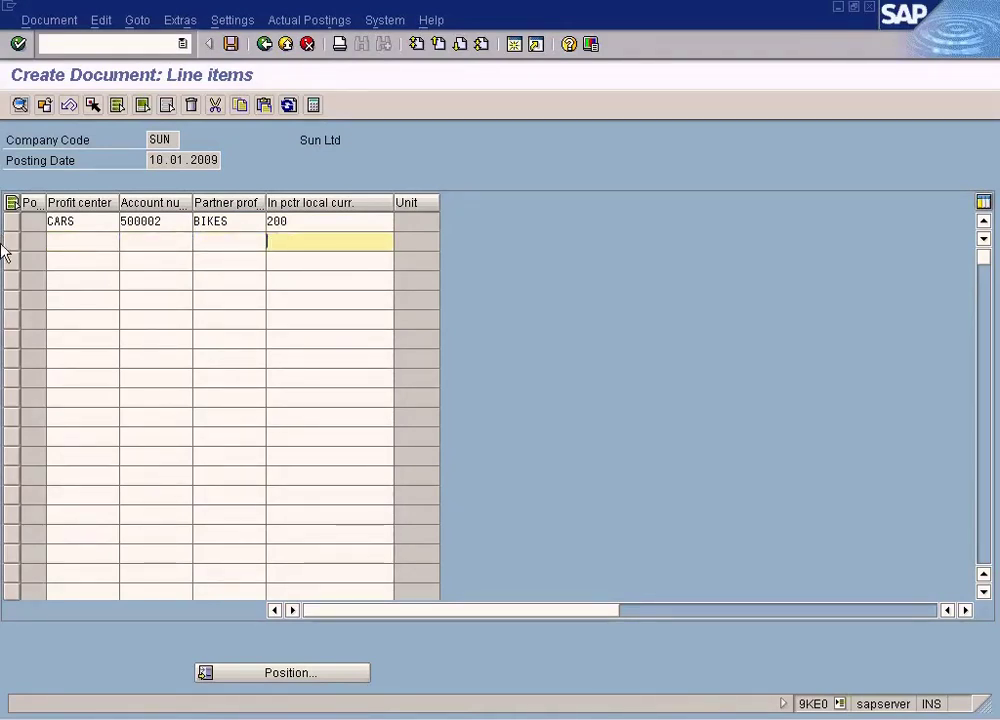
Step: Try to post the document with only the CARS line item, declining to continue with the unbalanced posting
{"action": "left_click", "coordinate": [231, 44]}
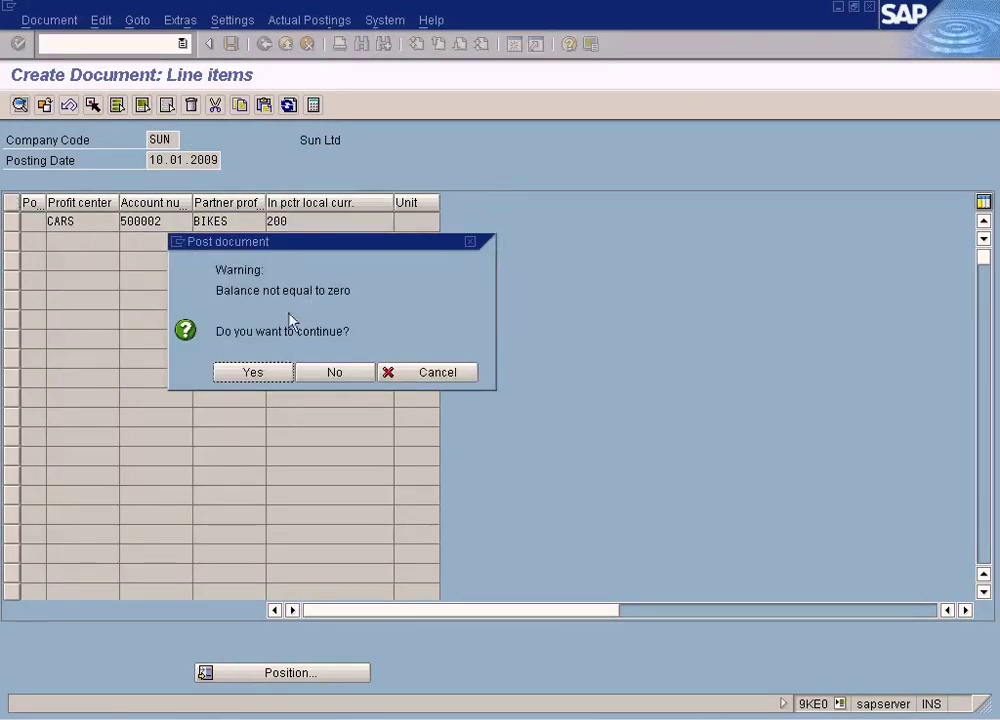
{"action": "left_click", "coordinate": [336, 373]}
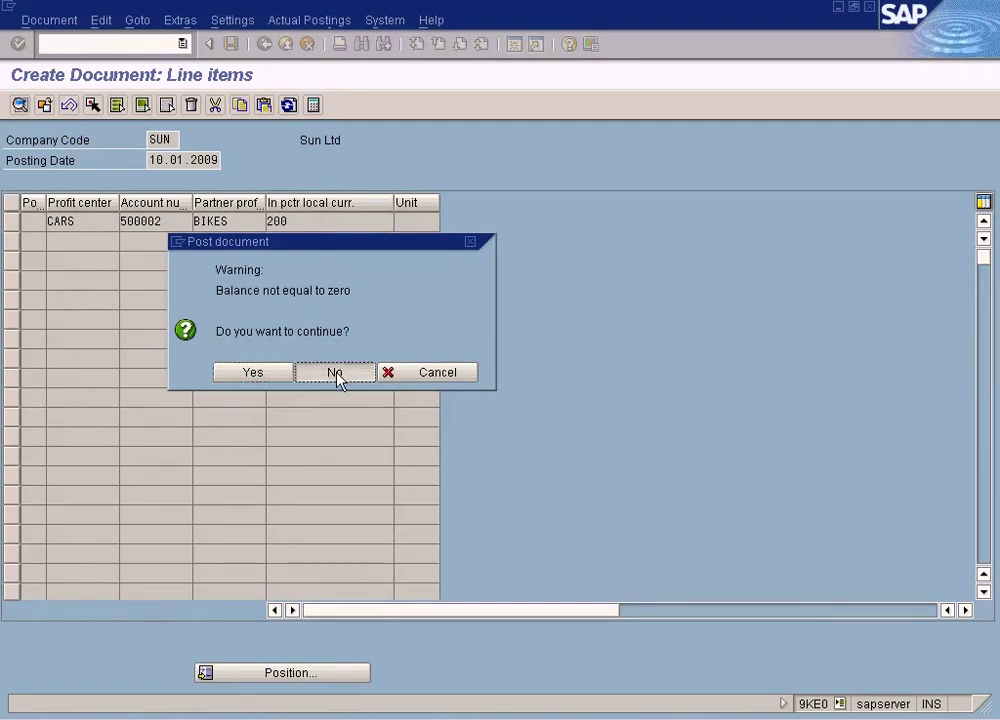
Step: Fill the second line item with profit center BIKES, the first line's account number and partner profit center CARS
{"action": "left_click", "coordinate": [91, 242]}
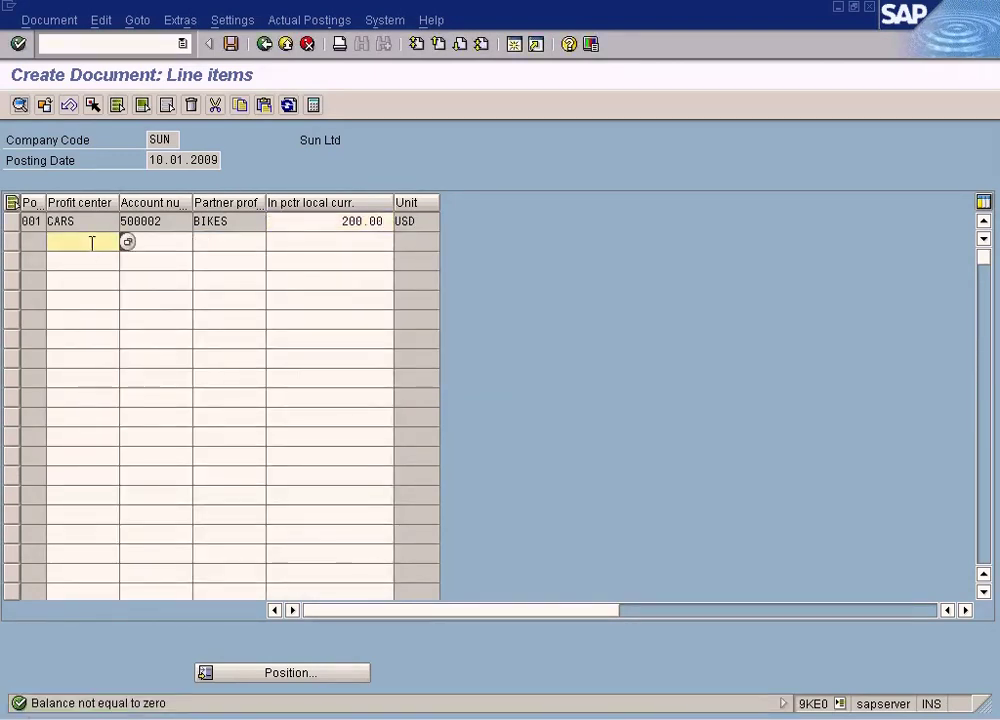
{"action": "double_click", "coordinate": [211, 221]}
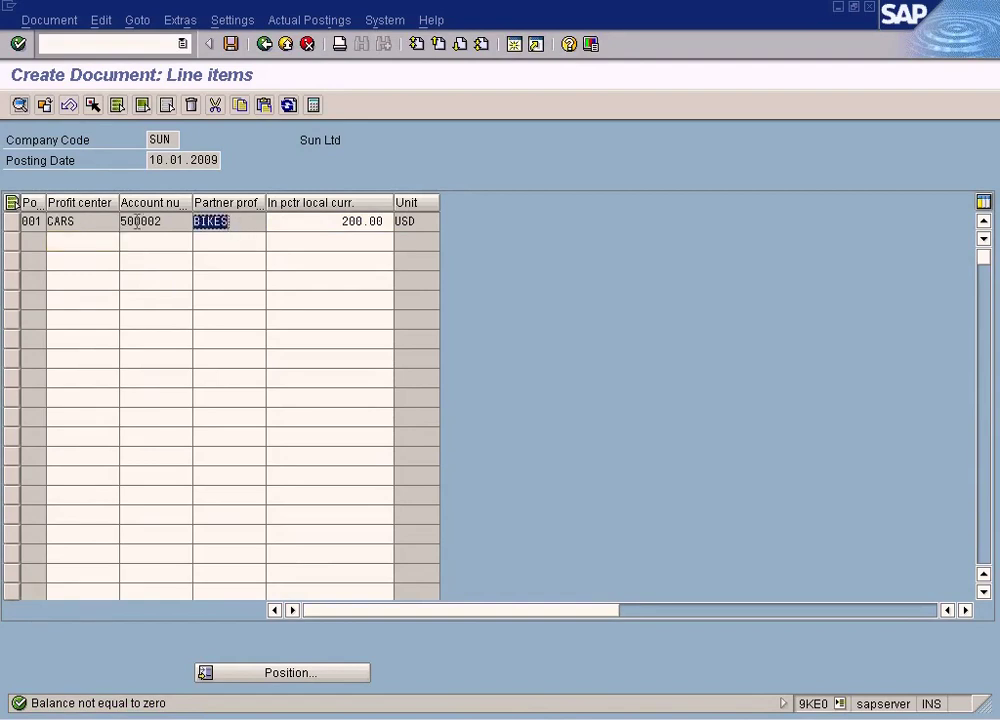
{"action": "left_click", "coordinate": [89, 239]}
{"action": "key", "text": "ctrl+v"}
{"action": "left_click", "coordinate": [163, 247]}
{"action": "double_click", "coordinate": [140, 222]}
{"action": "left_click", "coordinate": [149, 241]}
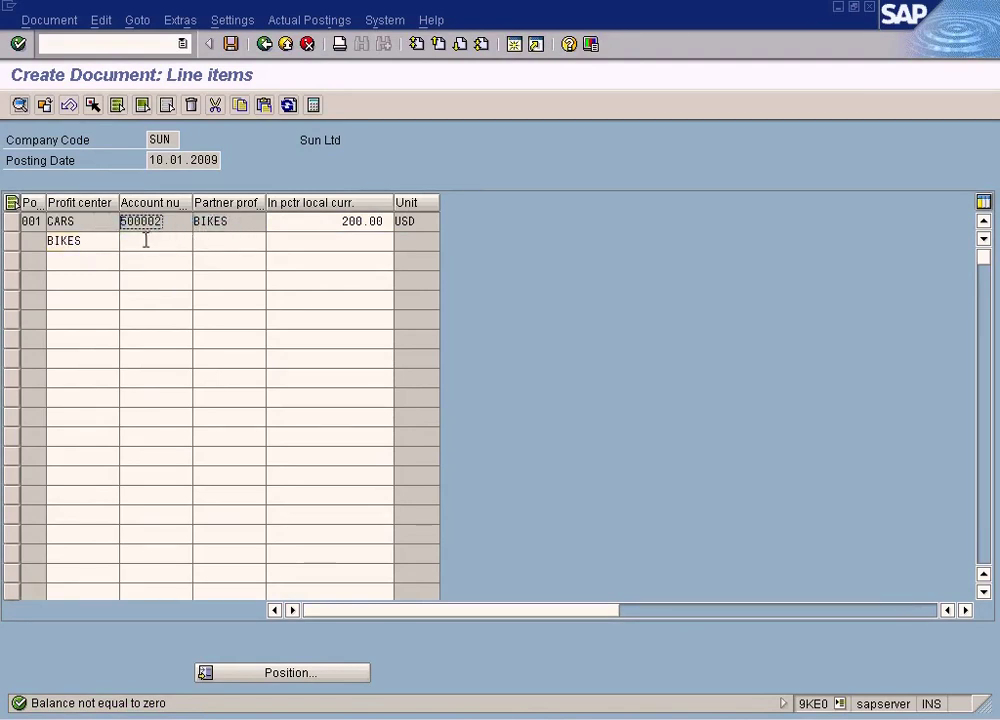
{"action": "key", "text": "ctrl+v"}
{"action": "double_click", "coordinate": [60, 221]}
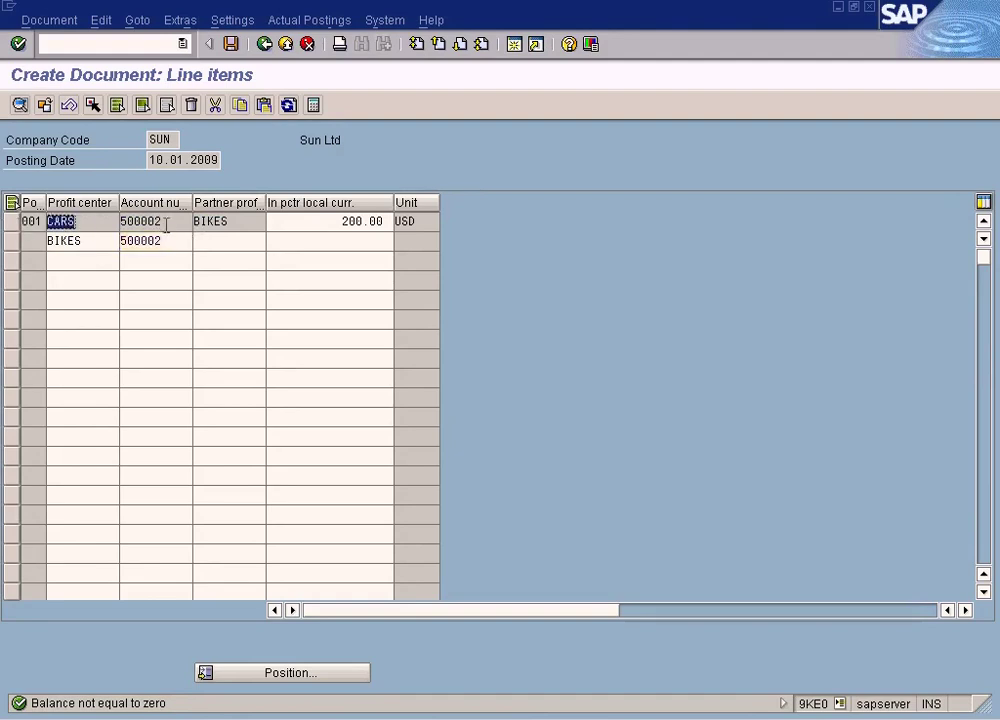
{"action": "left_click", "coordinate": [221, 240]}
{"action": "key", "text": "ctrl+v"}
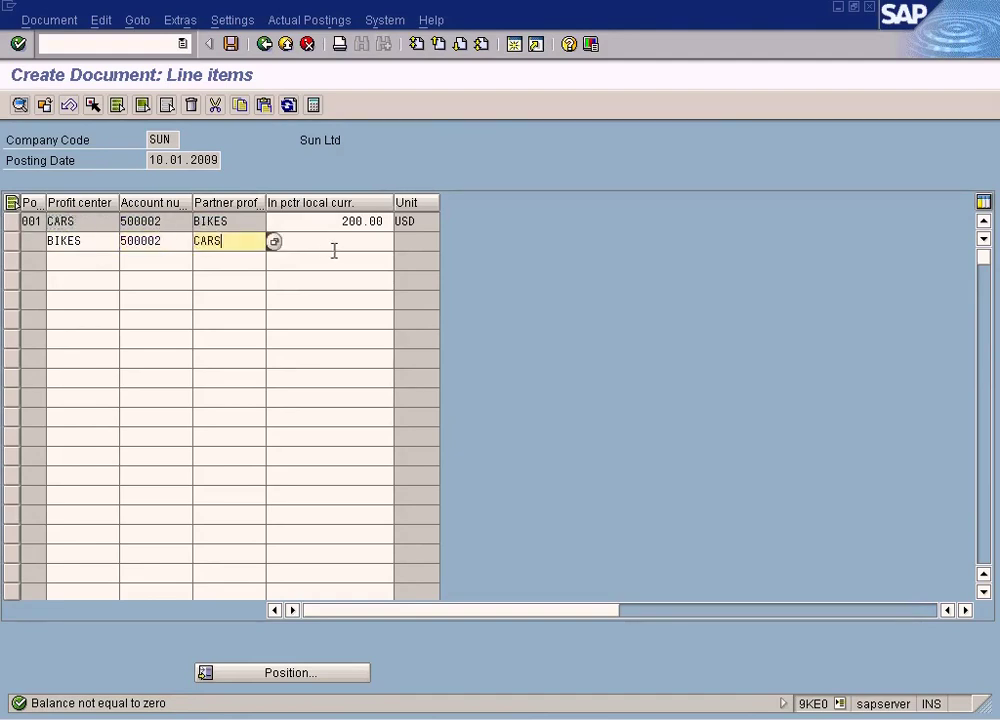
Step: Enter 200 as the BIKES line item's amount and try to post the document, declining to continue unbalanced
{"action": "key", "text": "Tab"}
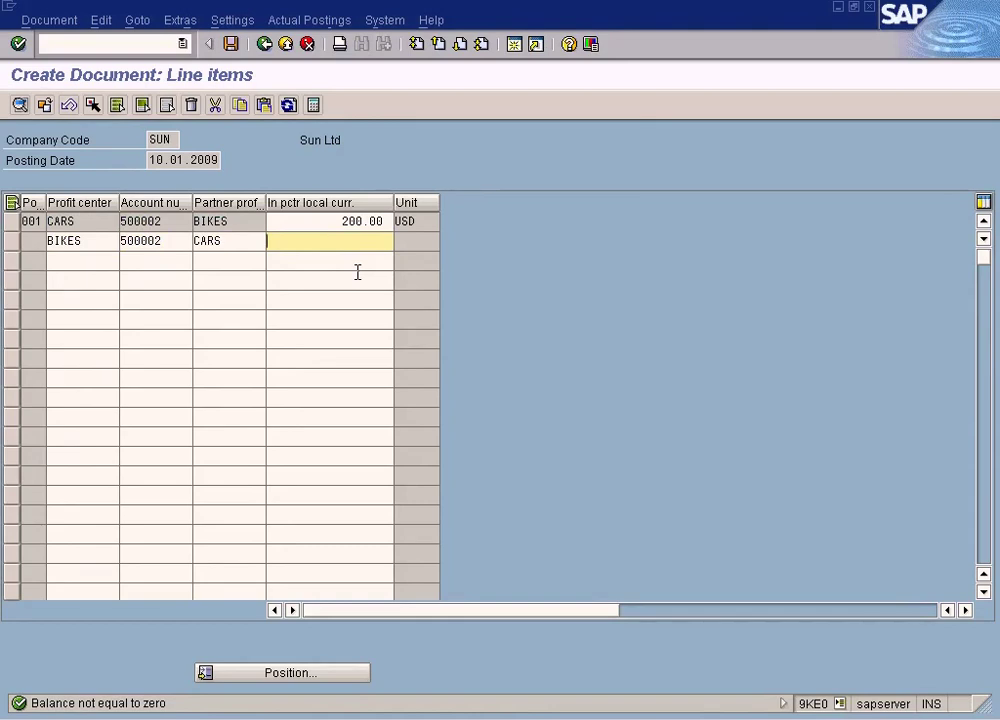
{"action": "type", "text": "200"}
{"action": "left_click", "coordinate": [231, 43]}
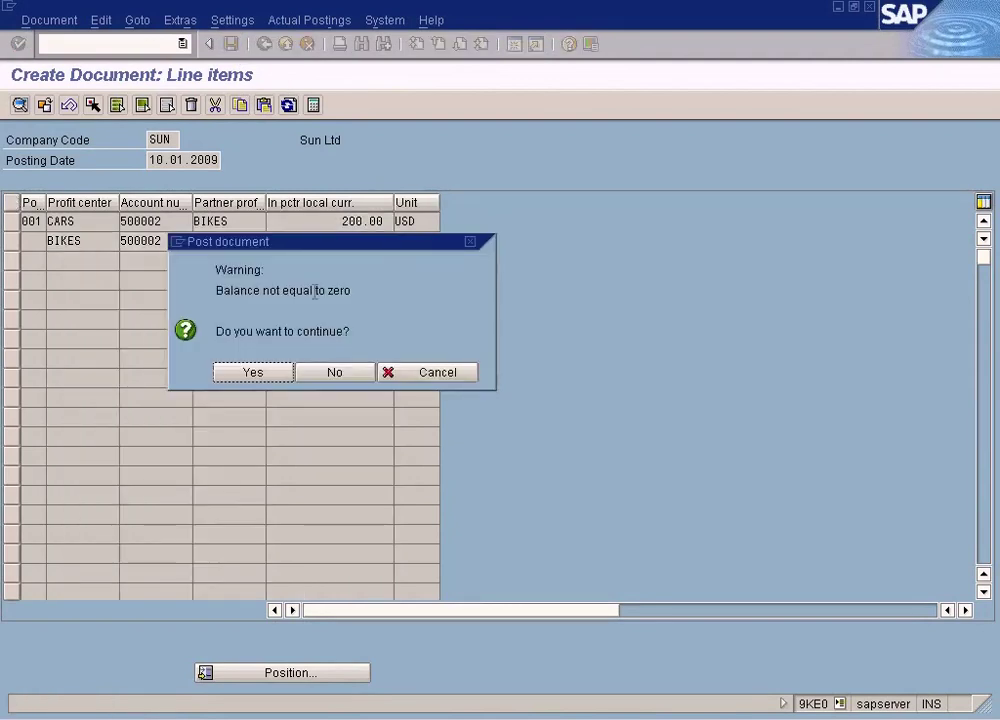
{"action": "left_click", "coordinate": [335, 374]}
Step: Change the BIKES line item's amount to -200.00, compare it with the CARS amount, and post the document
{"action": "left_click", "coordinate": [339, 241]}
{"action": "type", "text": "- 200.00"}
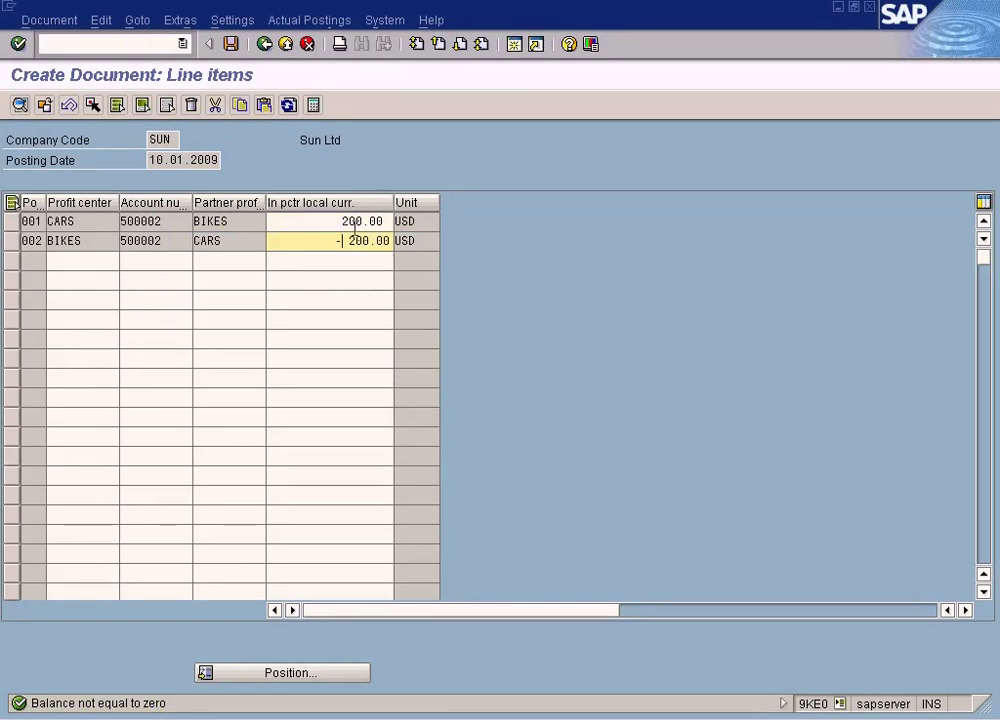
{"action": "left_click", "coordinate": [355, 221]}
{"action": "left_click", "coordinate": [352, 241]}
{"action": "left_click", "coordinate": [356, 221]}
{"action": "left_click", "coordinate": [351, 241]}
{"action": "left_click", "coordinate": [231, 44]}
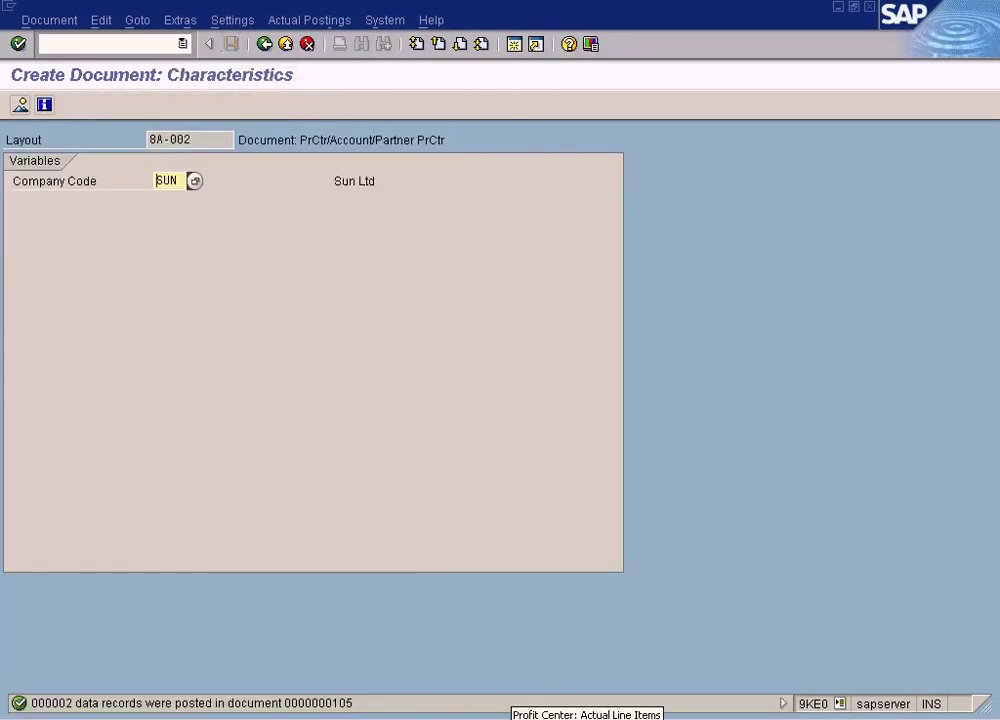
Step: Rerun the Profit Center: Actual Line Items report with its existing selection to refresh the line items
{"action": "left_click", "coordinate": [587, 718]}
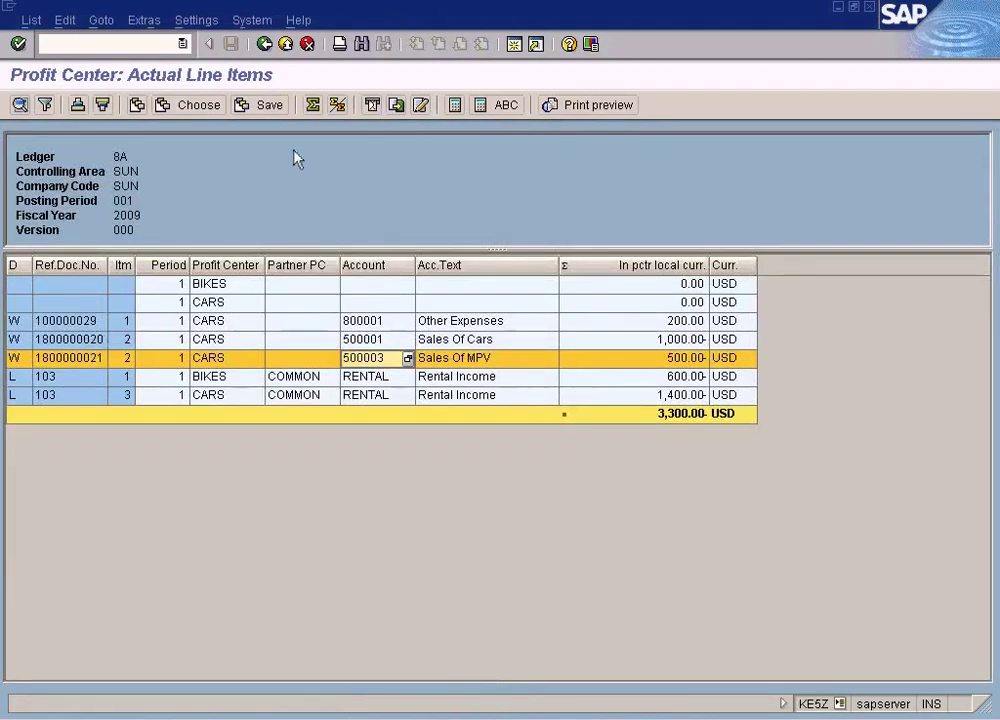
{"action": "left_click", "coordinate": [264, 45]}
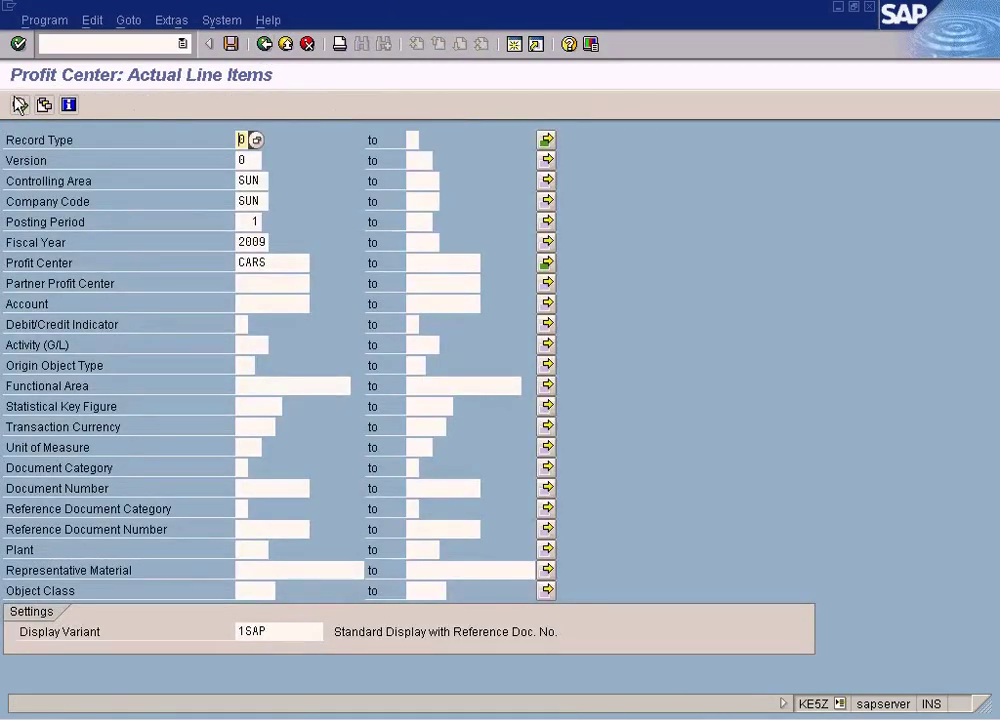
{"action": "key", "text": "F8"}
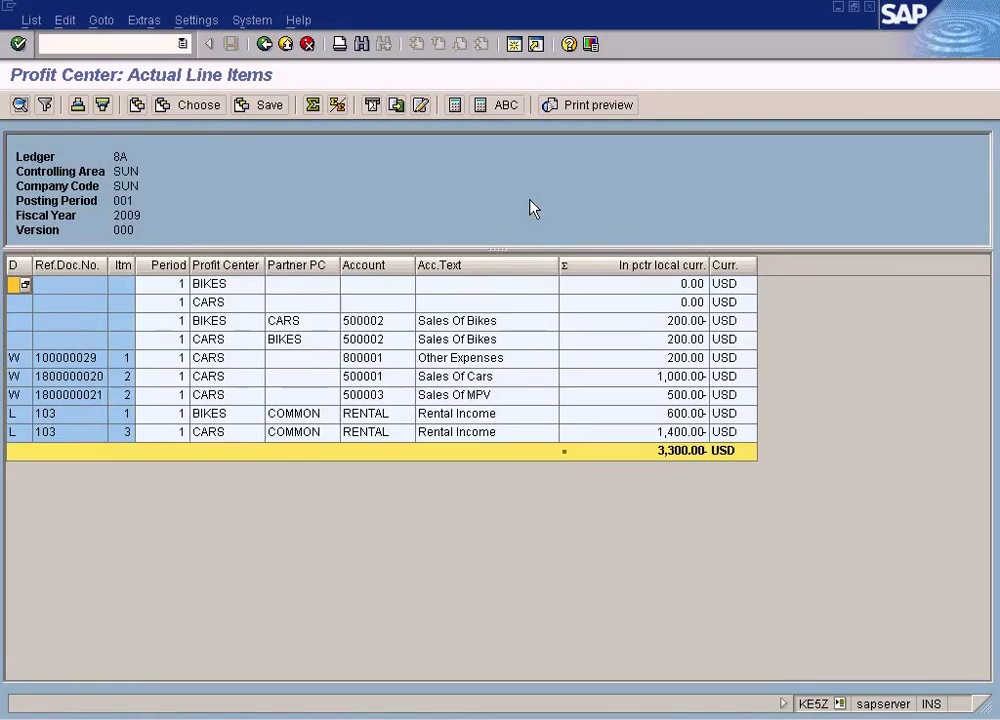
Step: Examine the accounts, partner profit centers and amounts of the BIKES and CARS transfer lines for Sales Of Bikes
{"action": "left_click", "coordinate": [481, 341]}
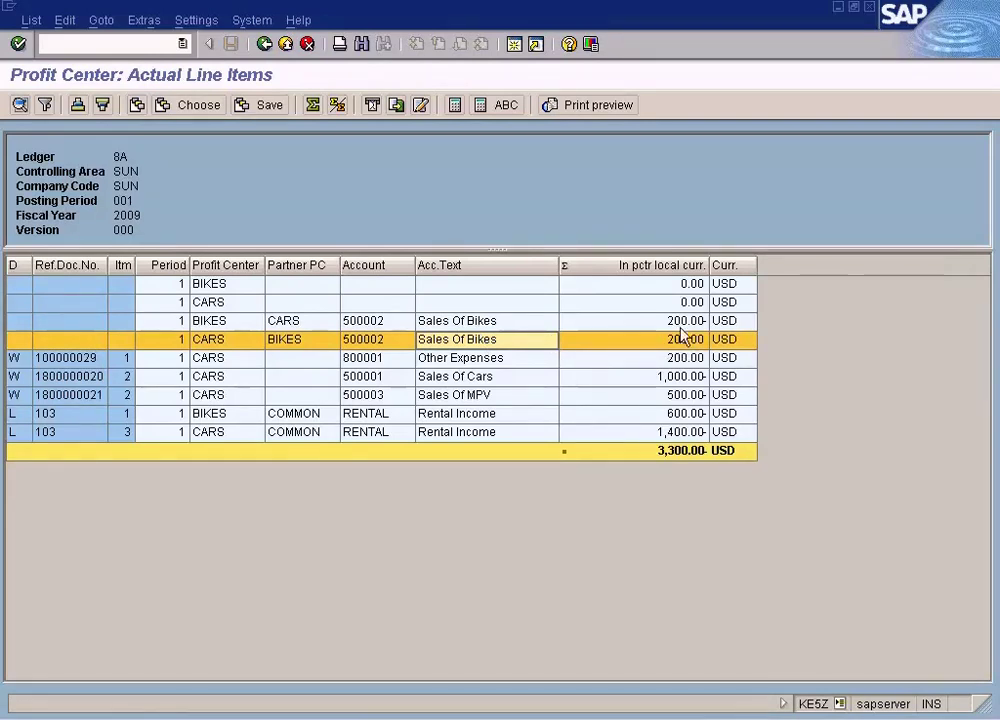
{"action": "key", "text": "Up"}
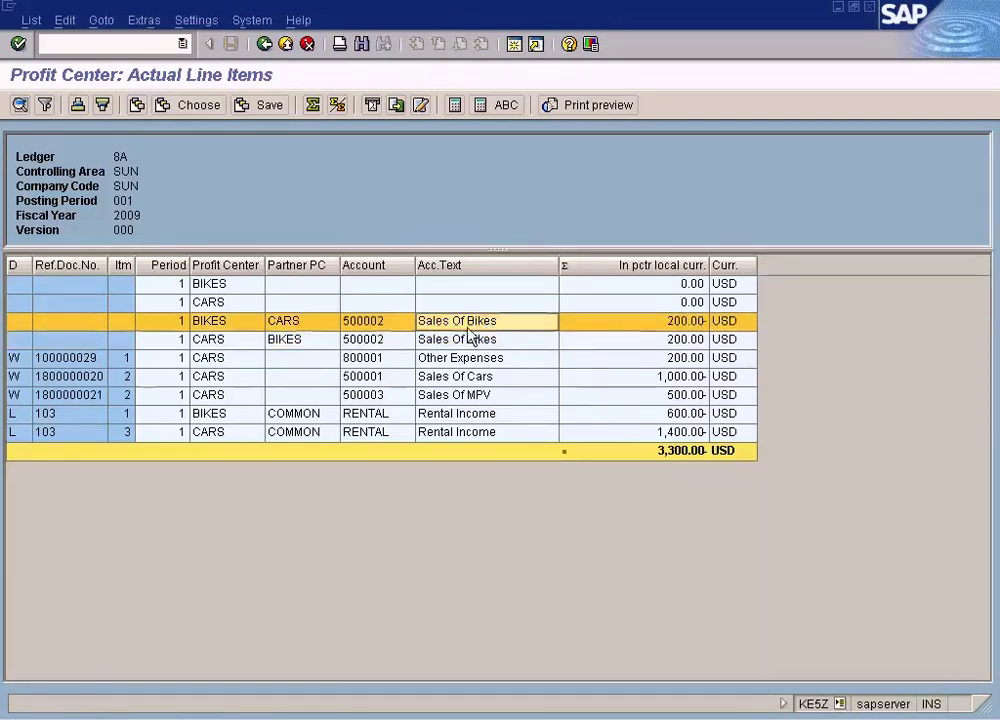
{"action": "left_click", "coordinate": [398, 325]}
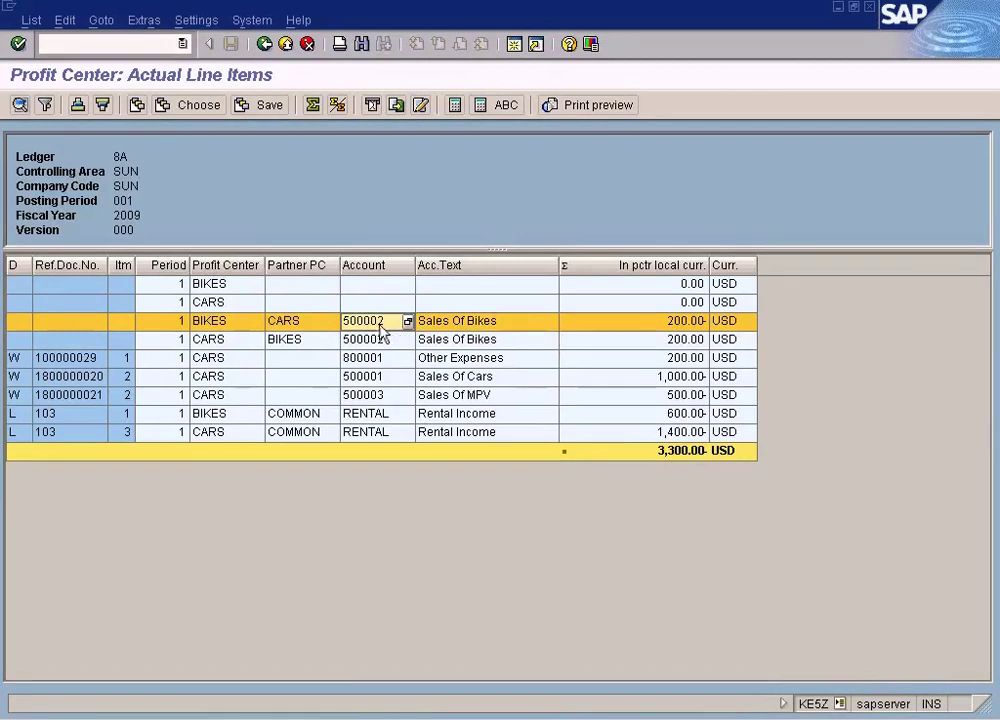
{"action": "left_click", "coordinate": [247, 343]}
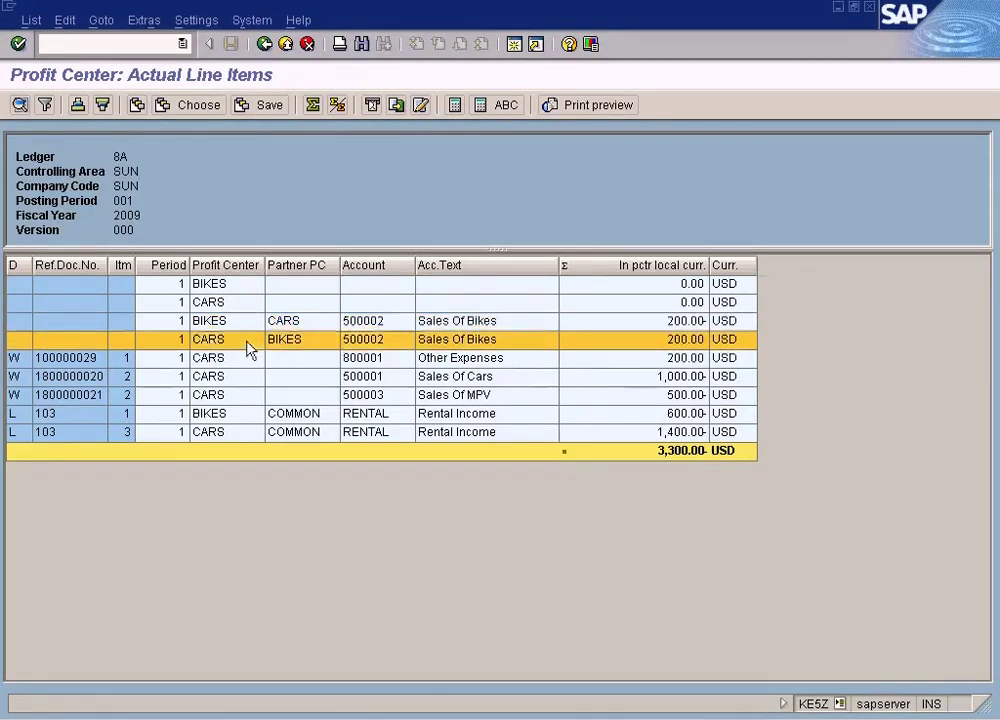
{"action": "left_click", "coordinate": [373, 352]}
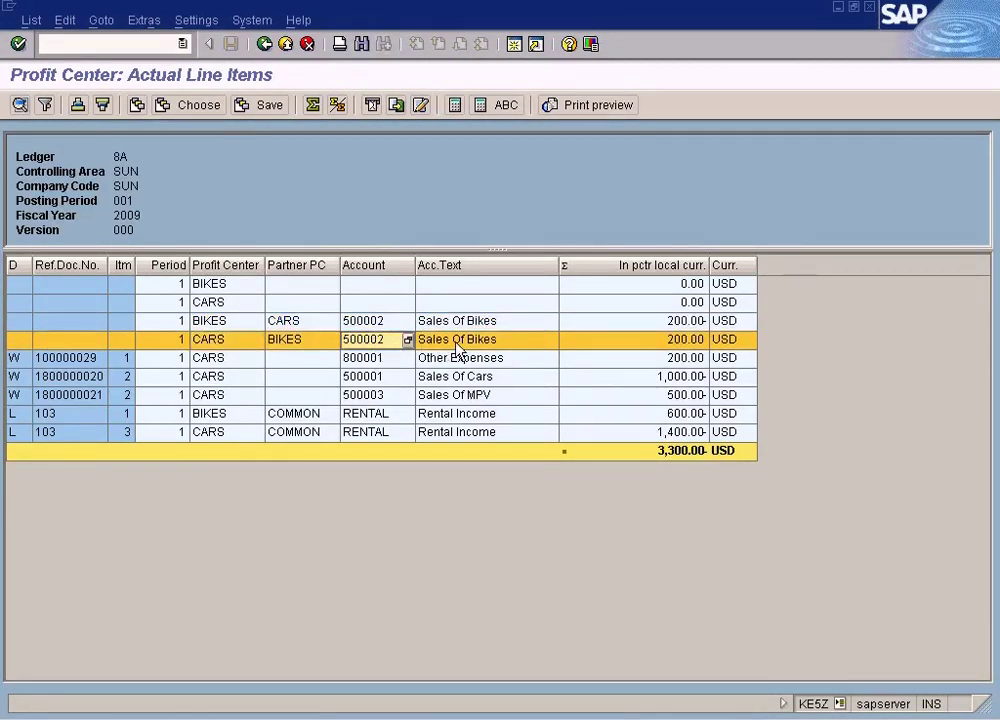
{"action": "left_click", "coordinate": [690, 345]}
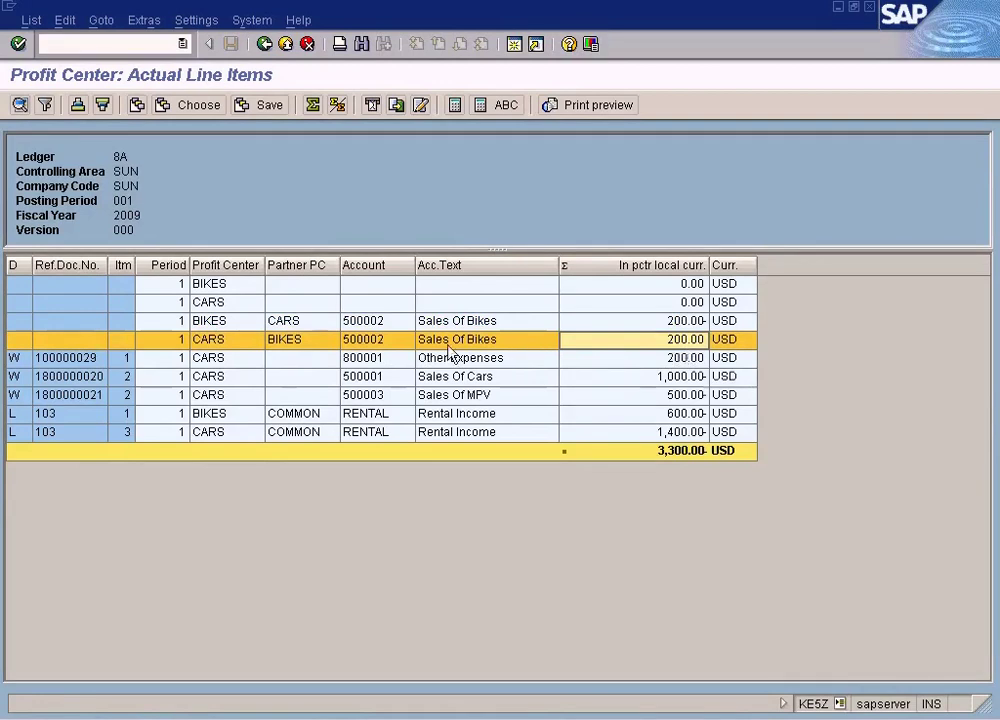
{"action": "left_click", "coordinate": [392, 340]}
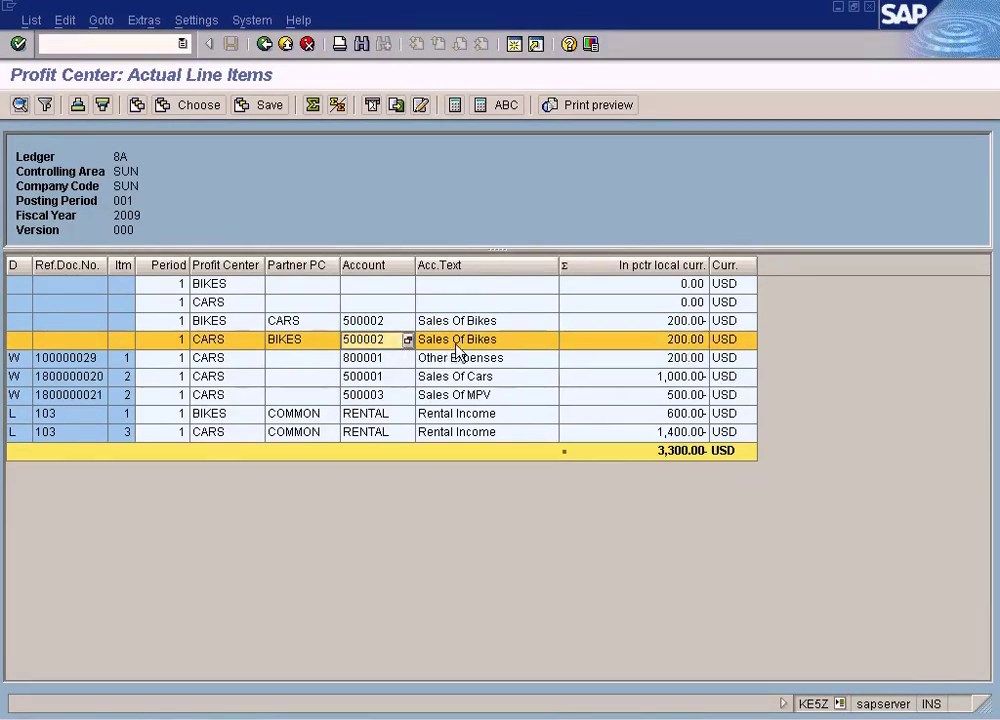
{"action": "left_click", "coordinate": [457, 346]}
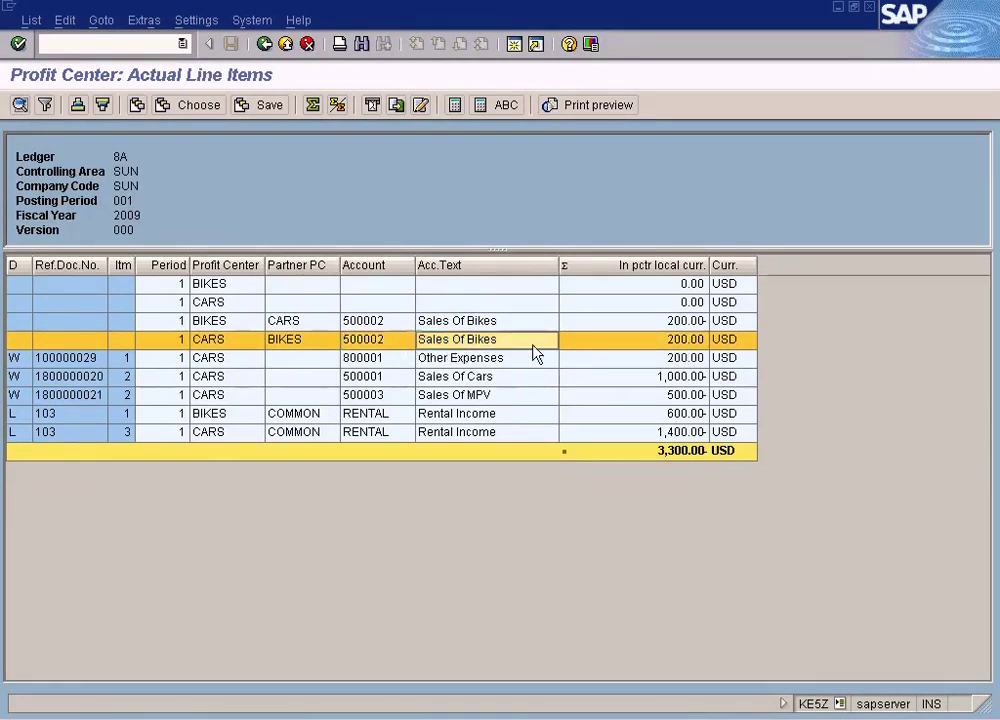
{"action": "left_click", "coordinate": [630, 321]}
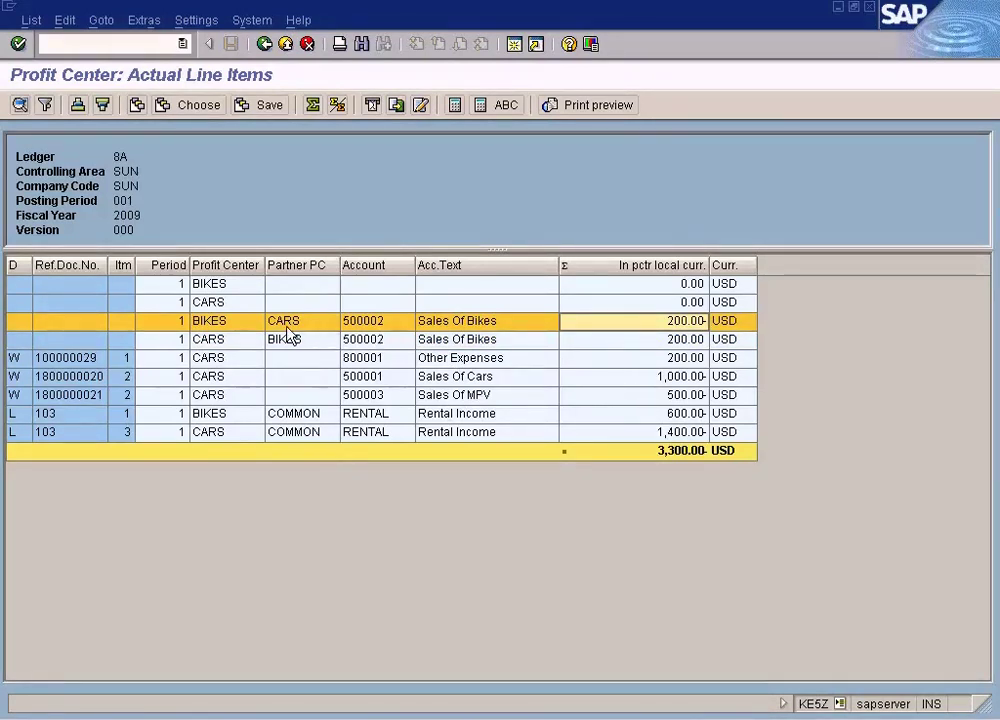
Step: Subtotal the actual line items by profit center and check the overall total
{"action": "left_click", "coordinate": [226, 265]}
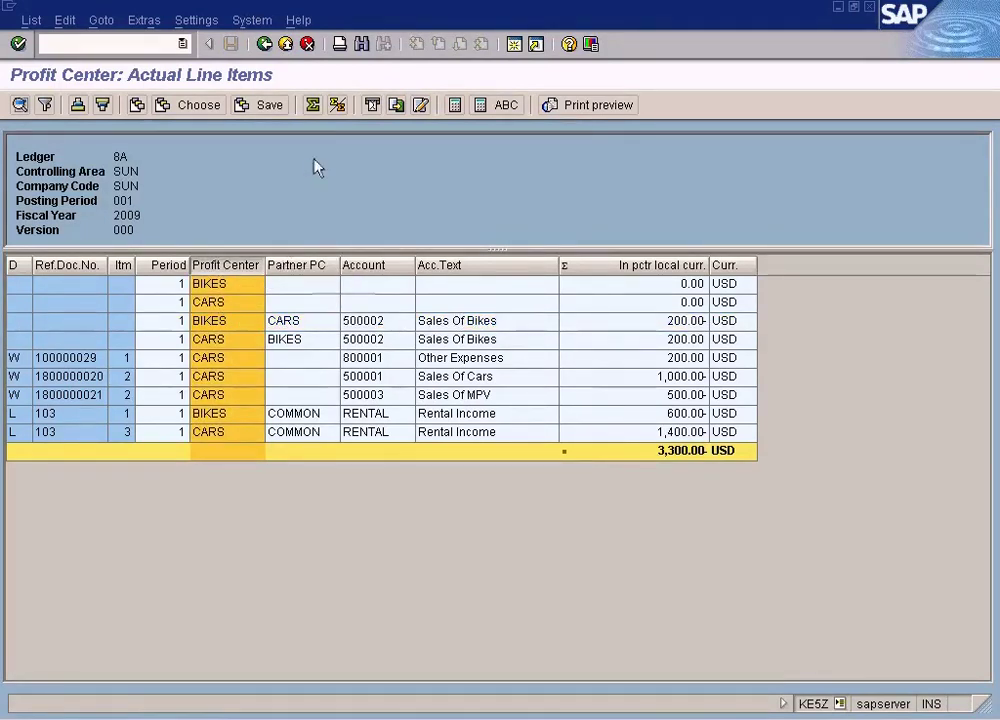
{"action": "left_click", "coordinate": [336, 105]}
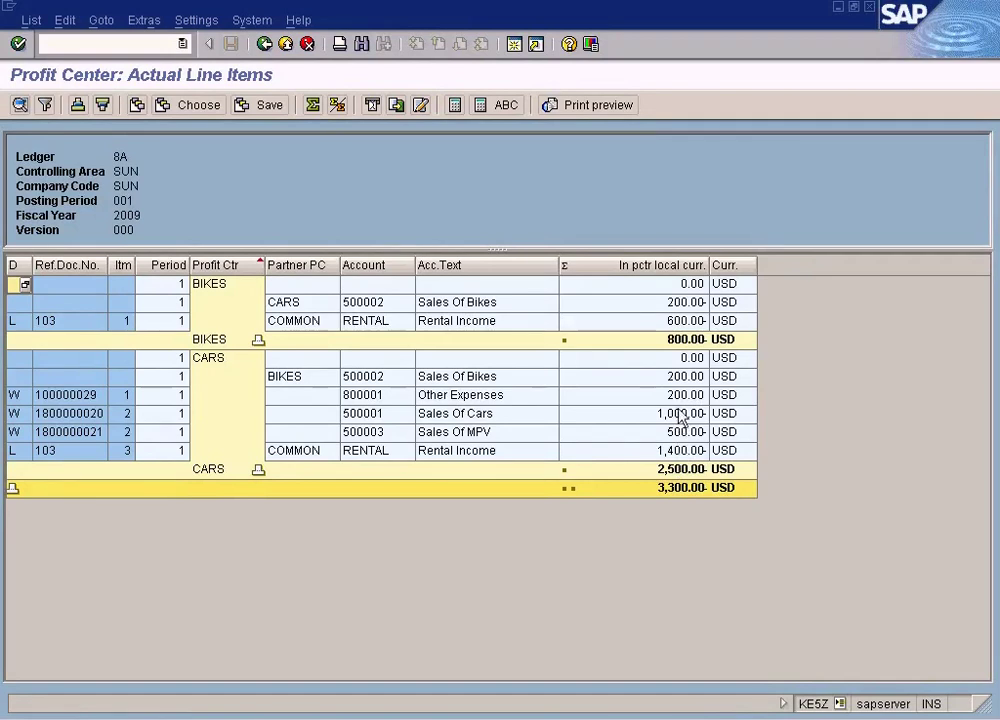
{"action": "left_click", "coordinate": [664, 490]}
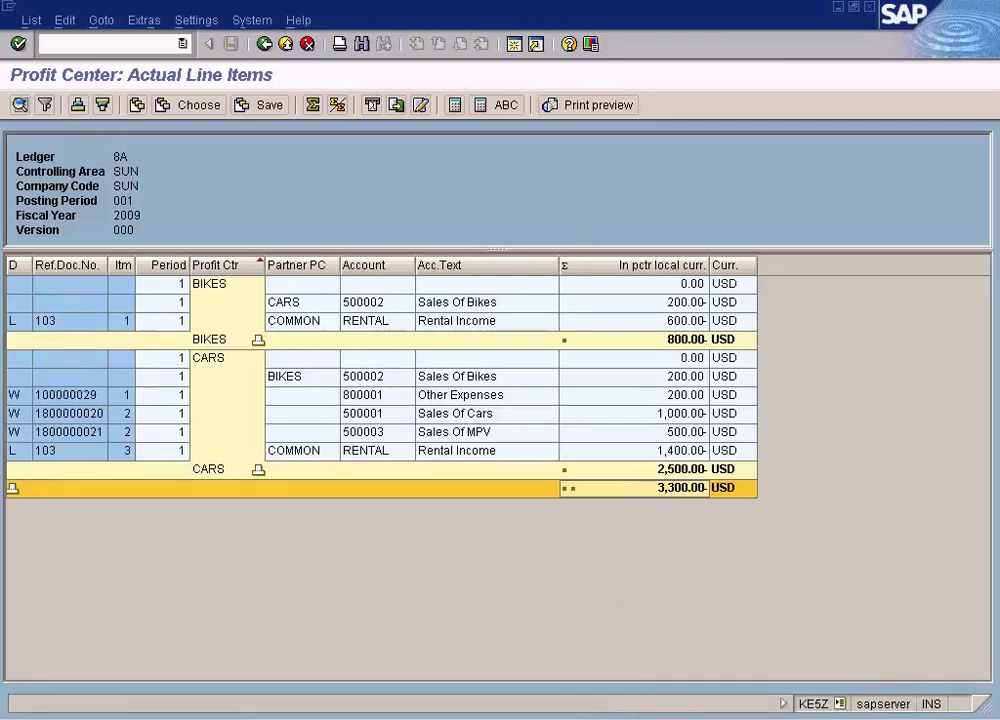
Step: Switch to SAP Training2.doc in Microsoft Word to view the Profit Center Accounting topics, checking back with the report once
{"action": "left_click", "coordinate": [610, 712]}
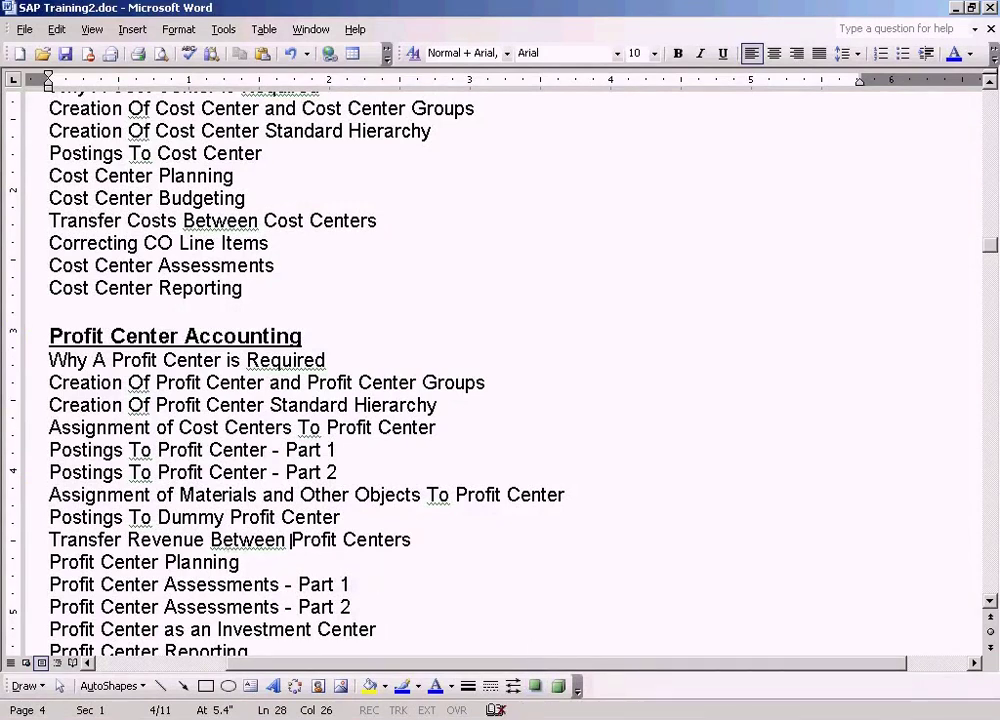
{"action": "key", "text": "alt+Tab"}
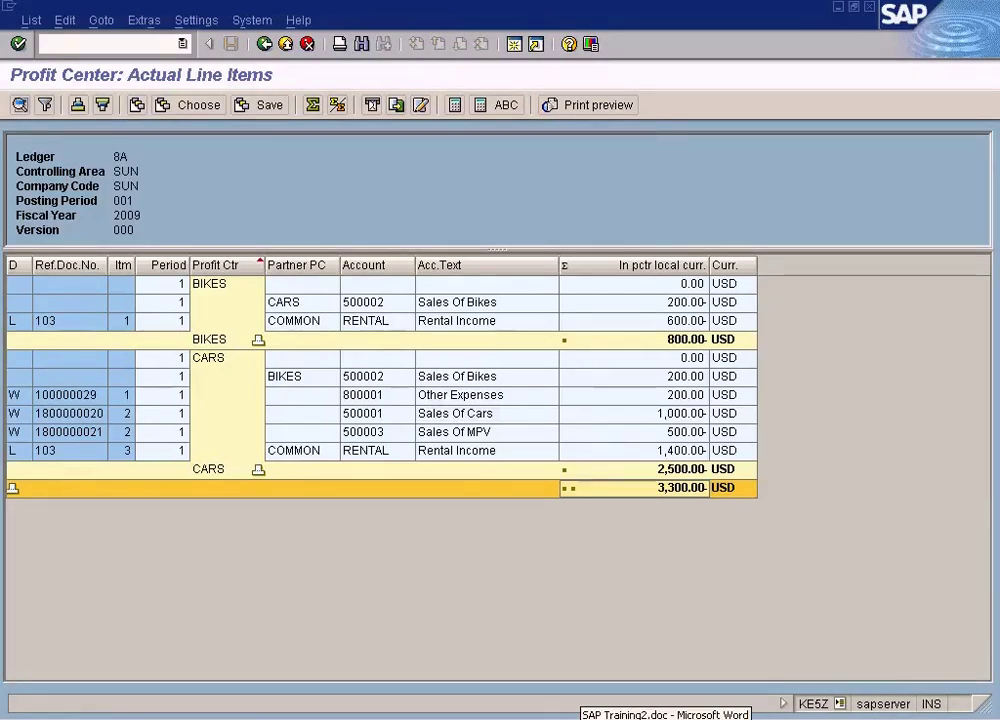
{"action": "left_click", "coordinate": [600, 712]}
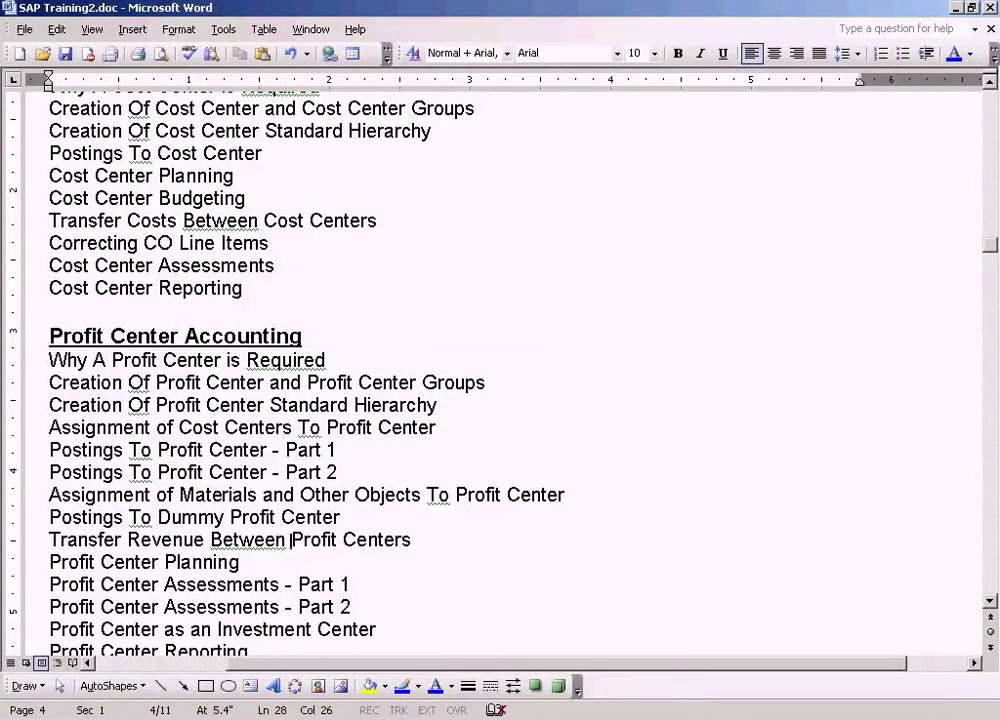
{"action": "left_click", "coordinate": [790, 716]}
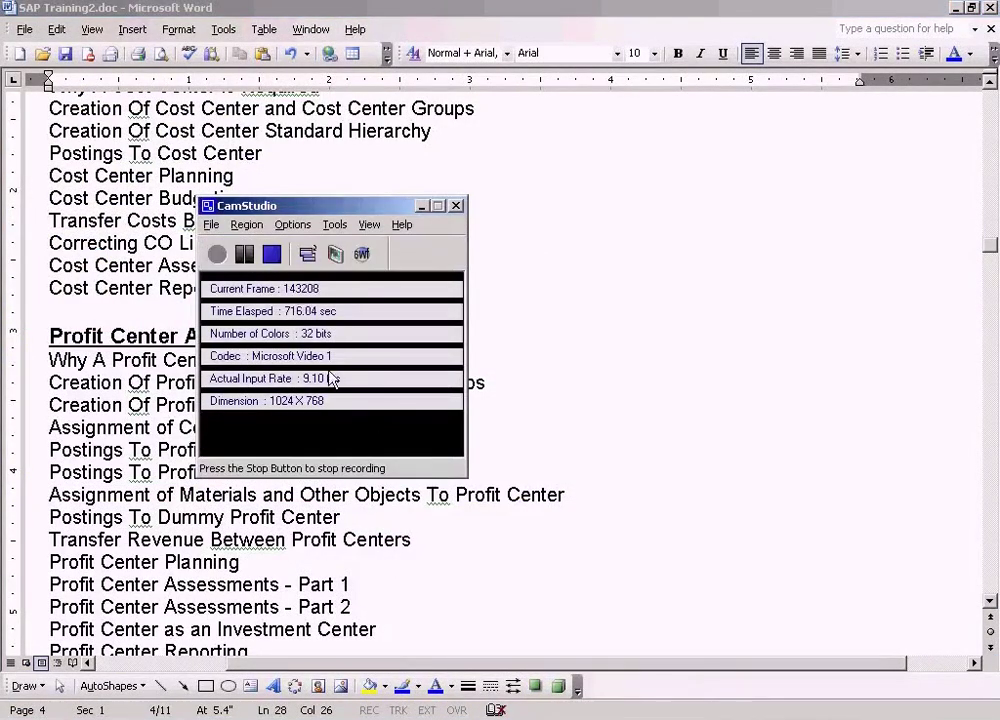